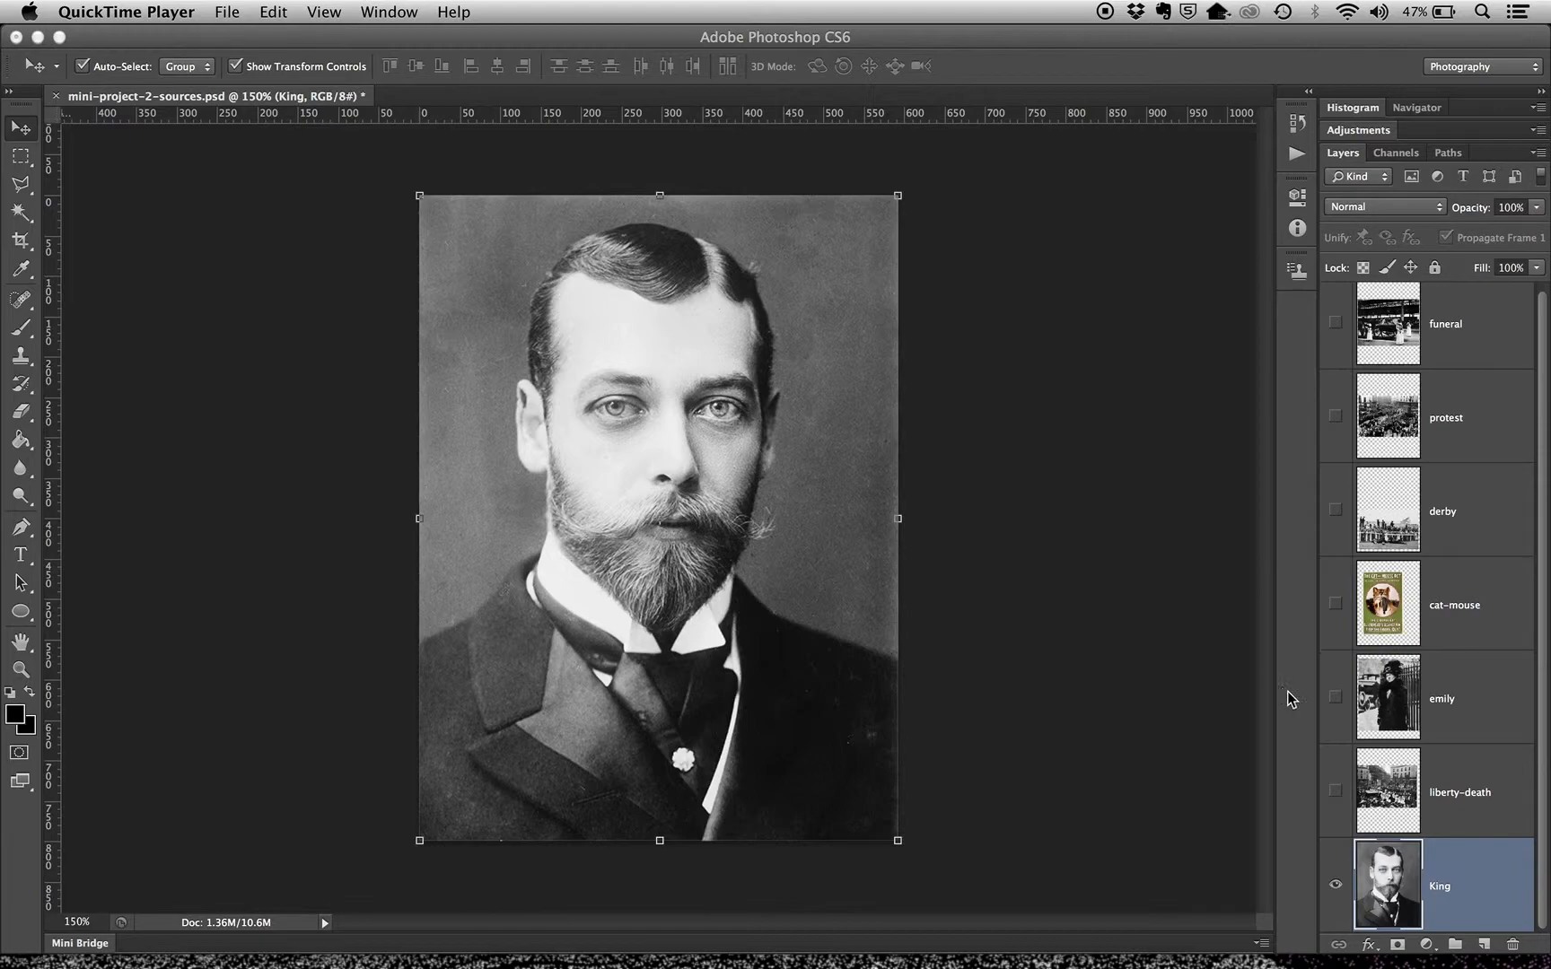
Show the six hidden image layers above the King layer one by one, from liberty-death up to funeral
left_click(1337, 798)
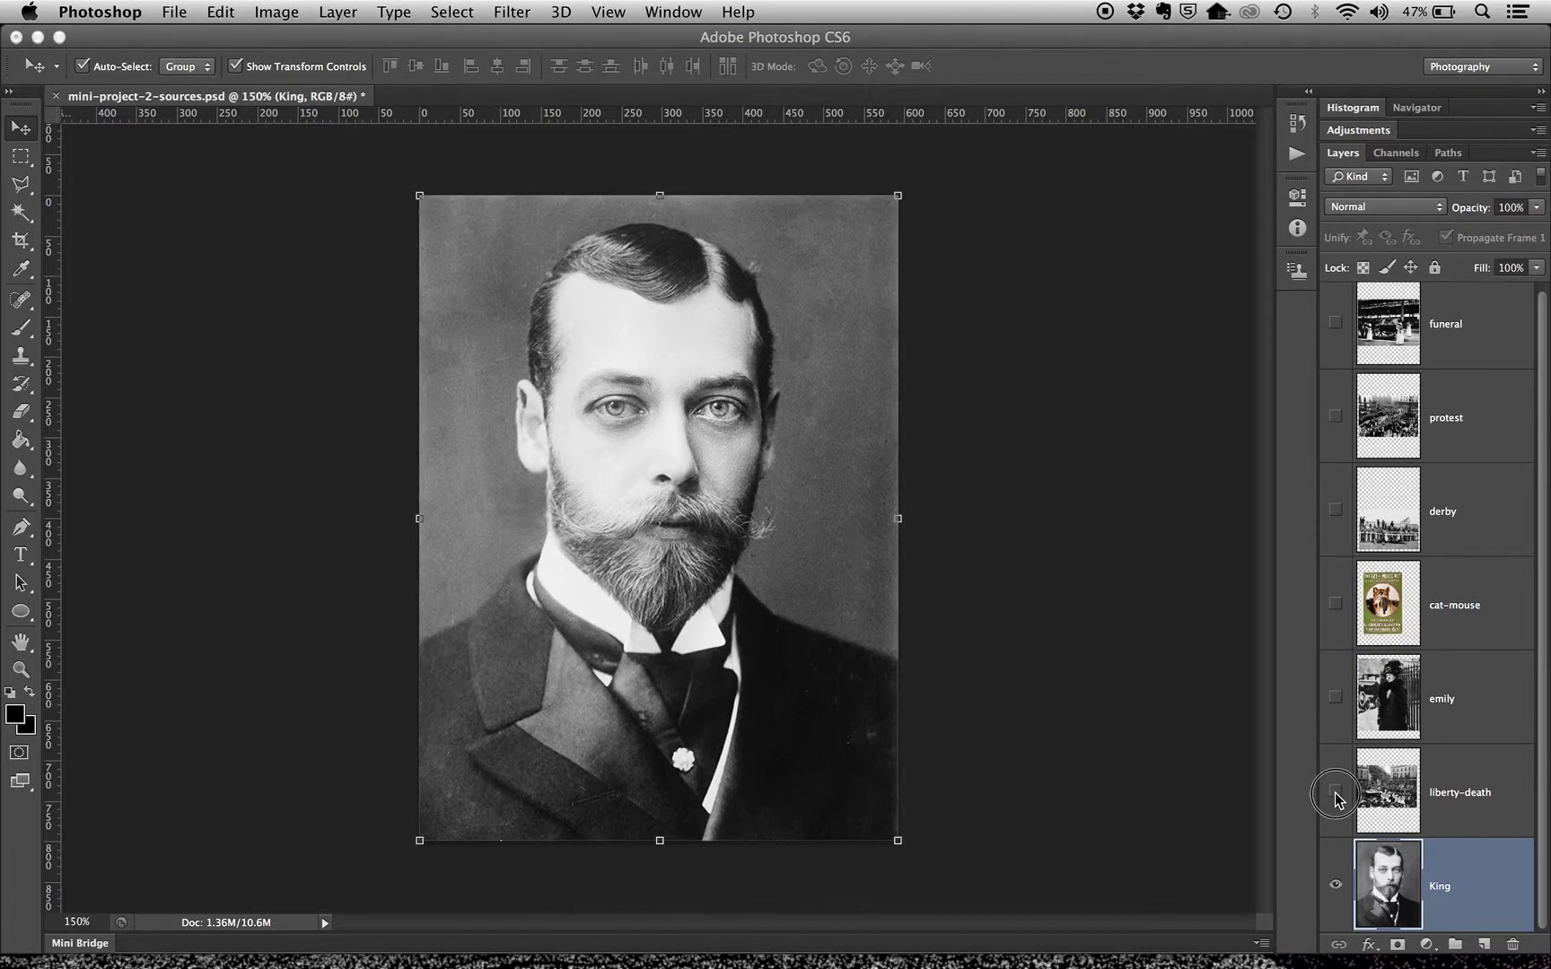
left_click(1335, 792)
left_click(1335, 697)
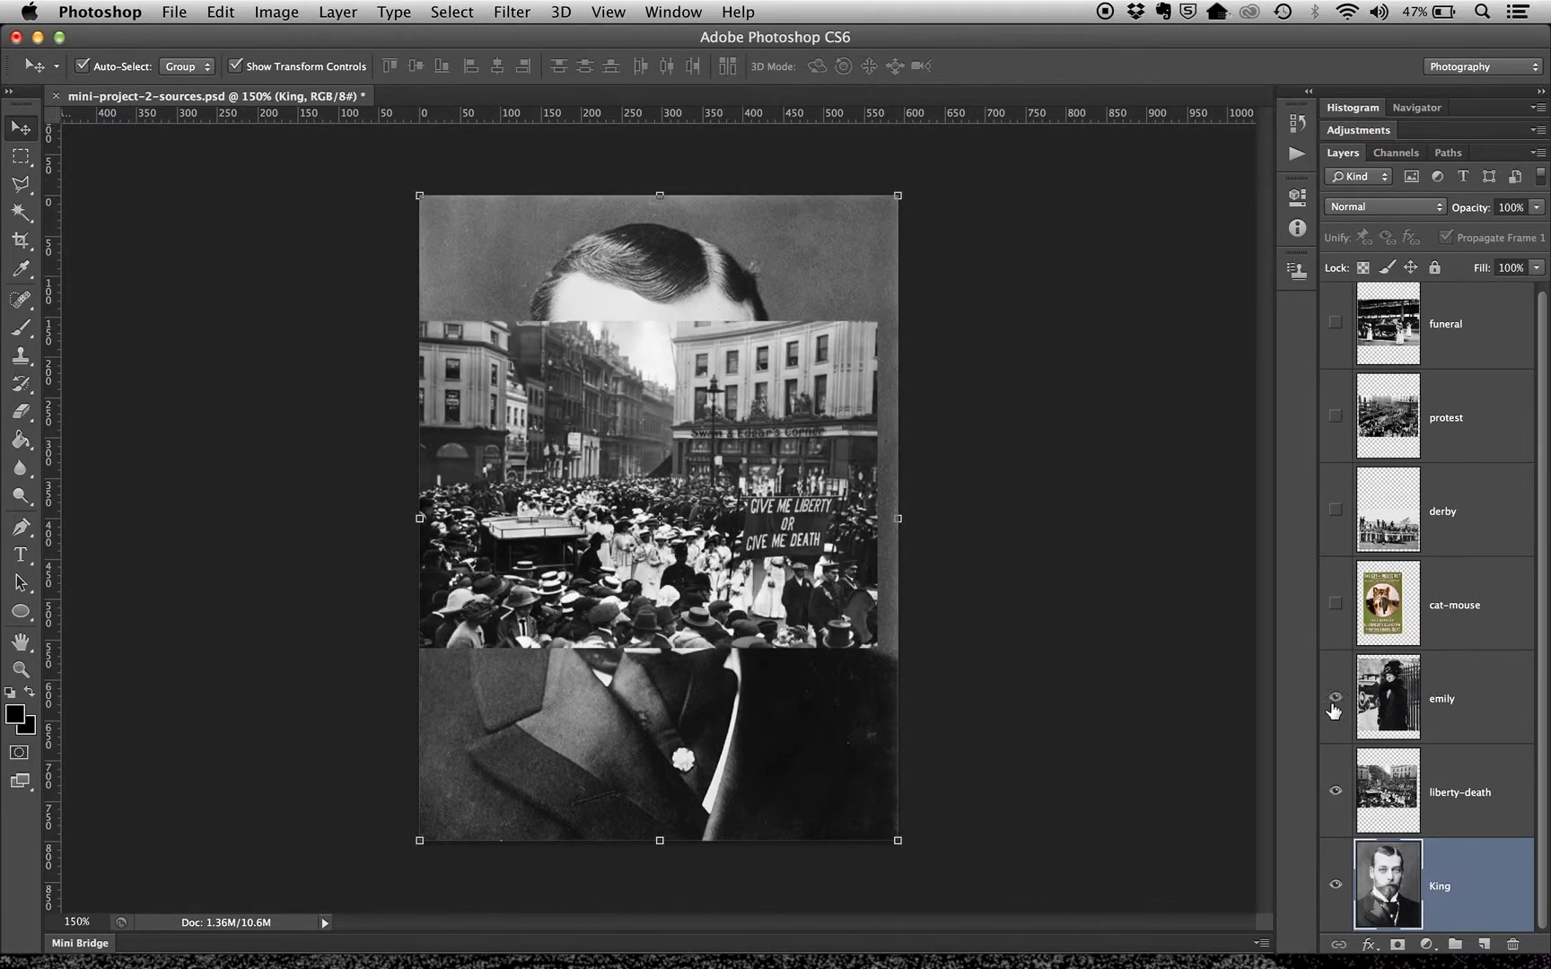
left_click(1335, 603)
left_click(1335, 509)
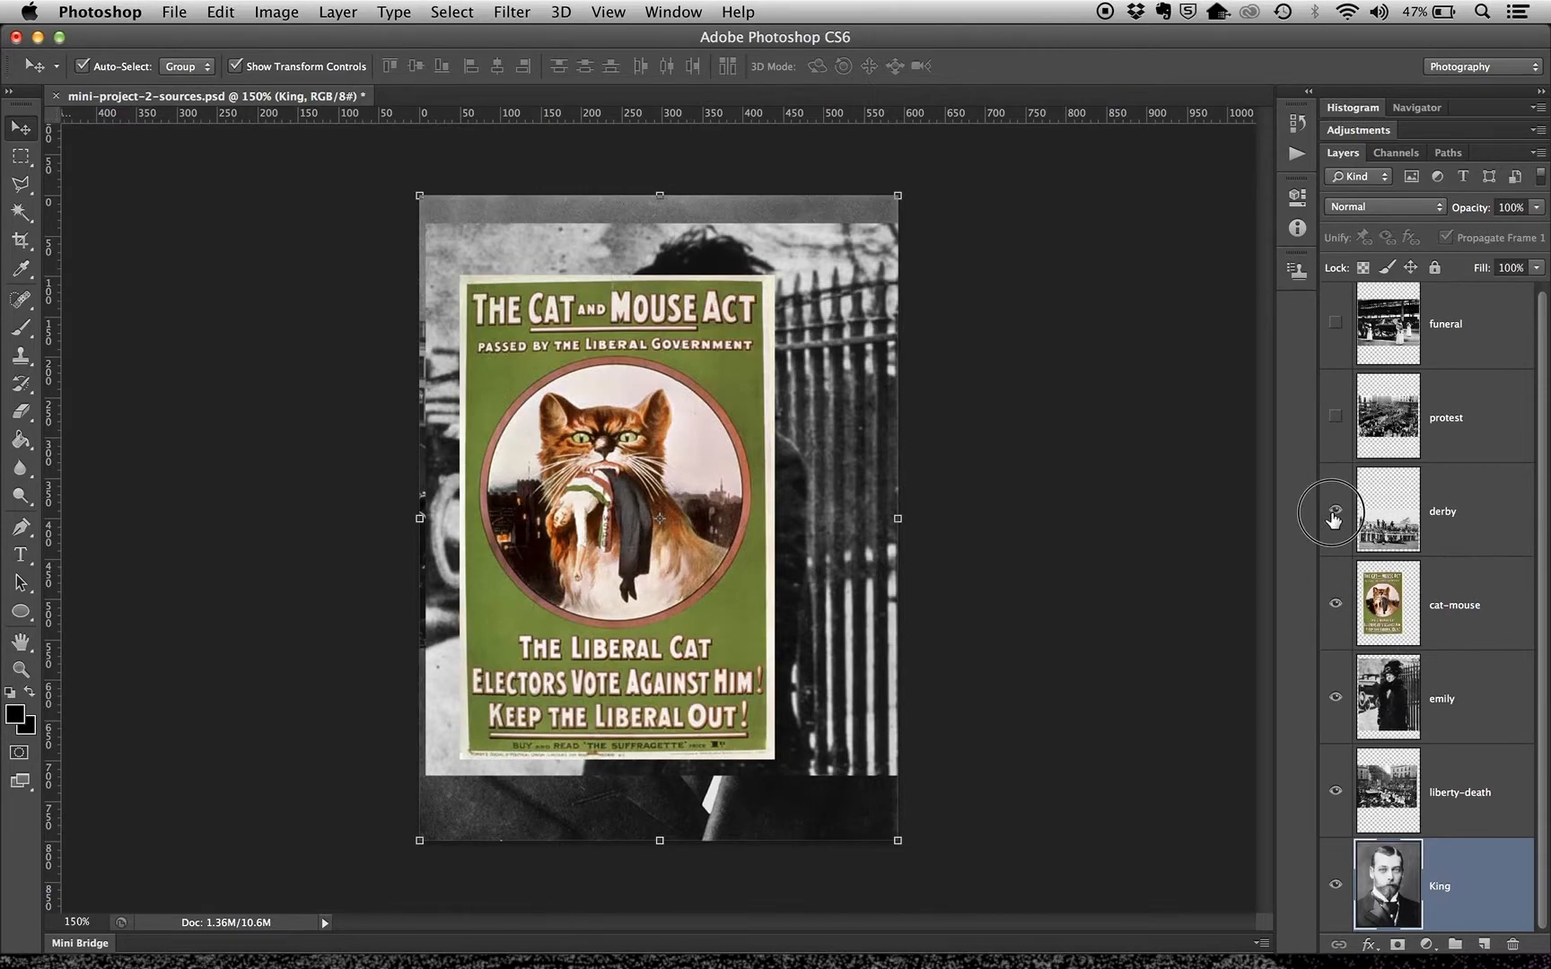
left_click(1338, 418)
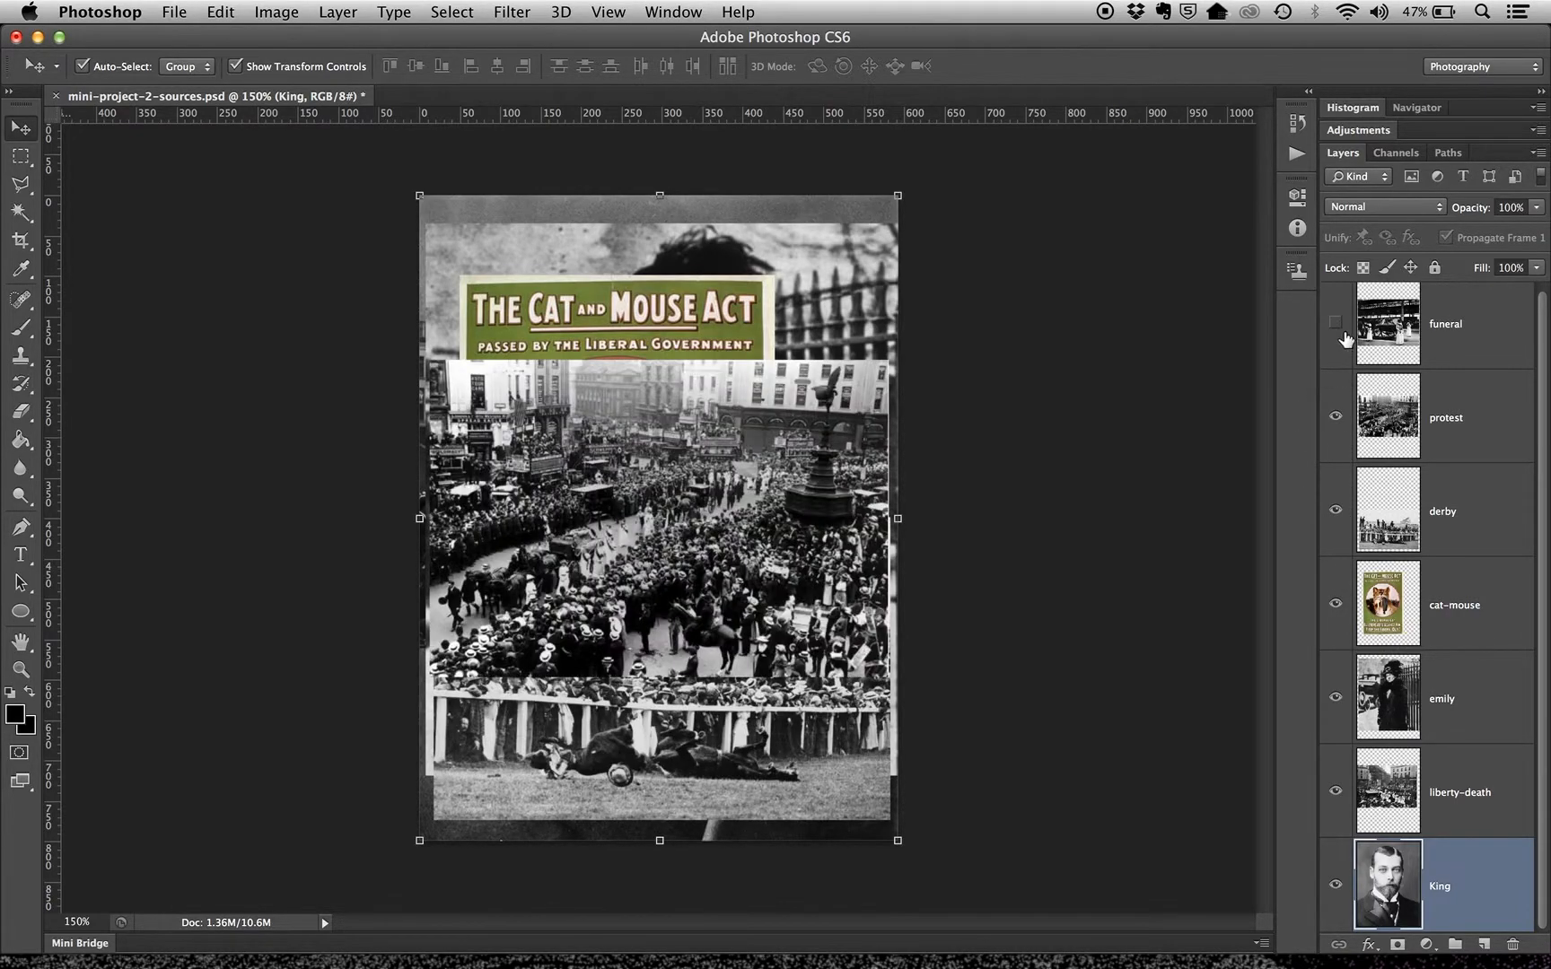
left_click(1336, 322)
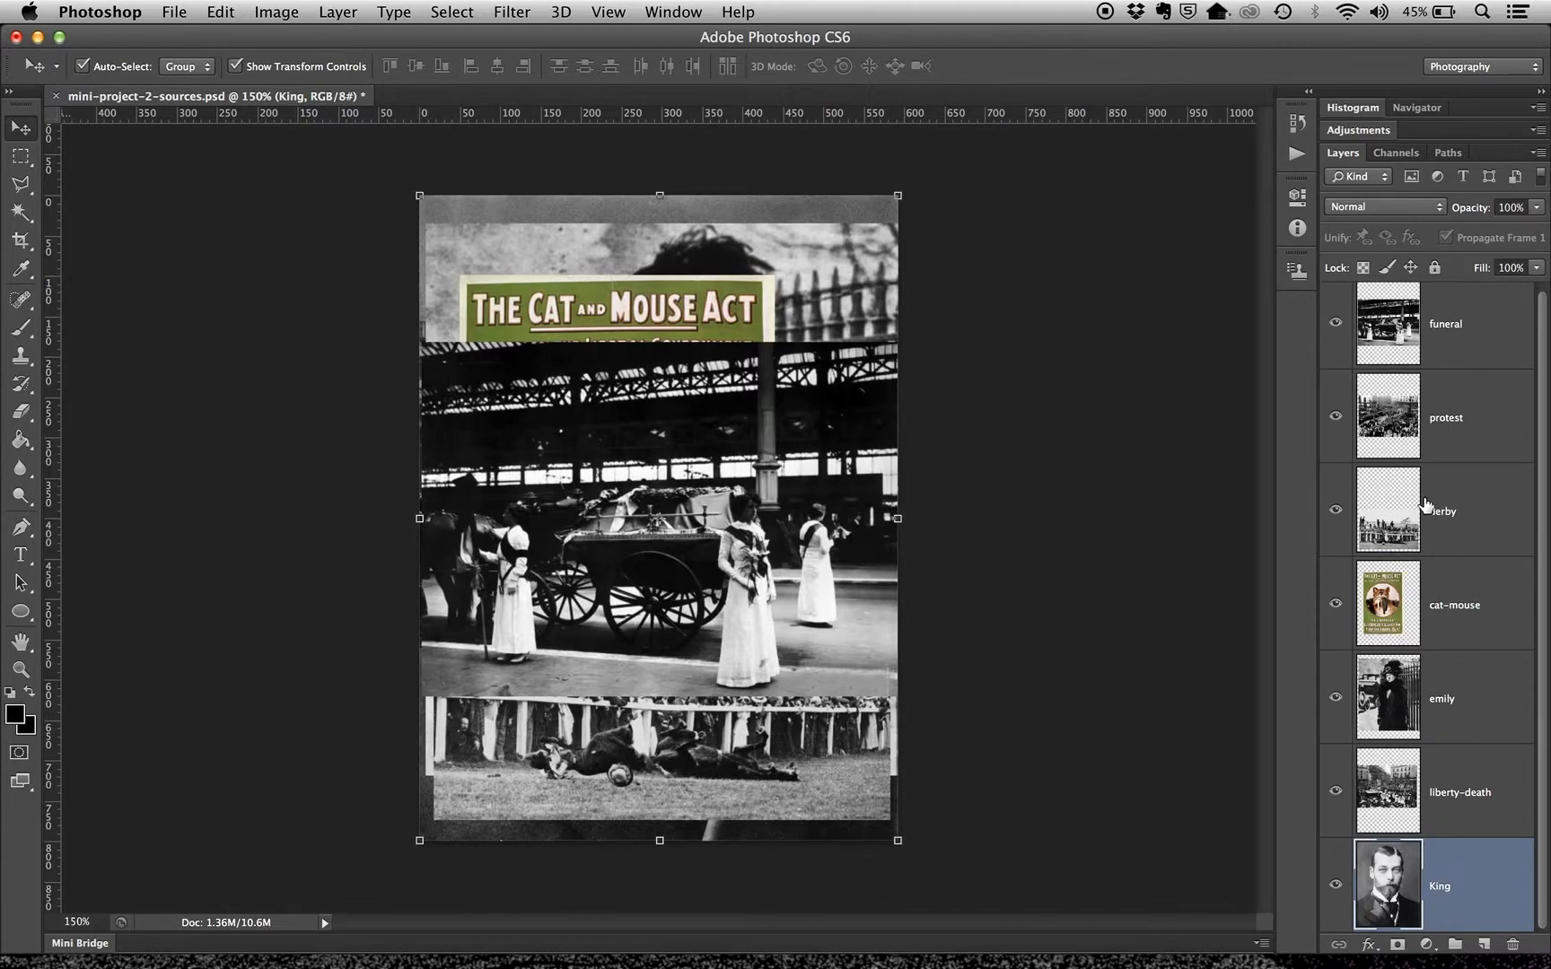
Hide the six image layers one by one from funeral down to liberty-death, leaving only King shown
left_click(1338, 327)
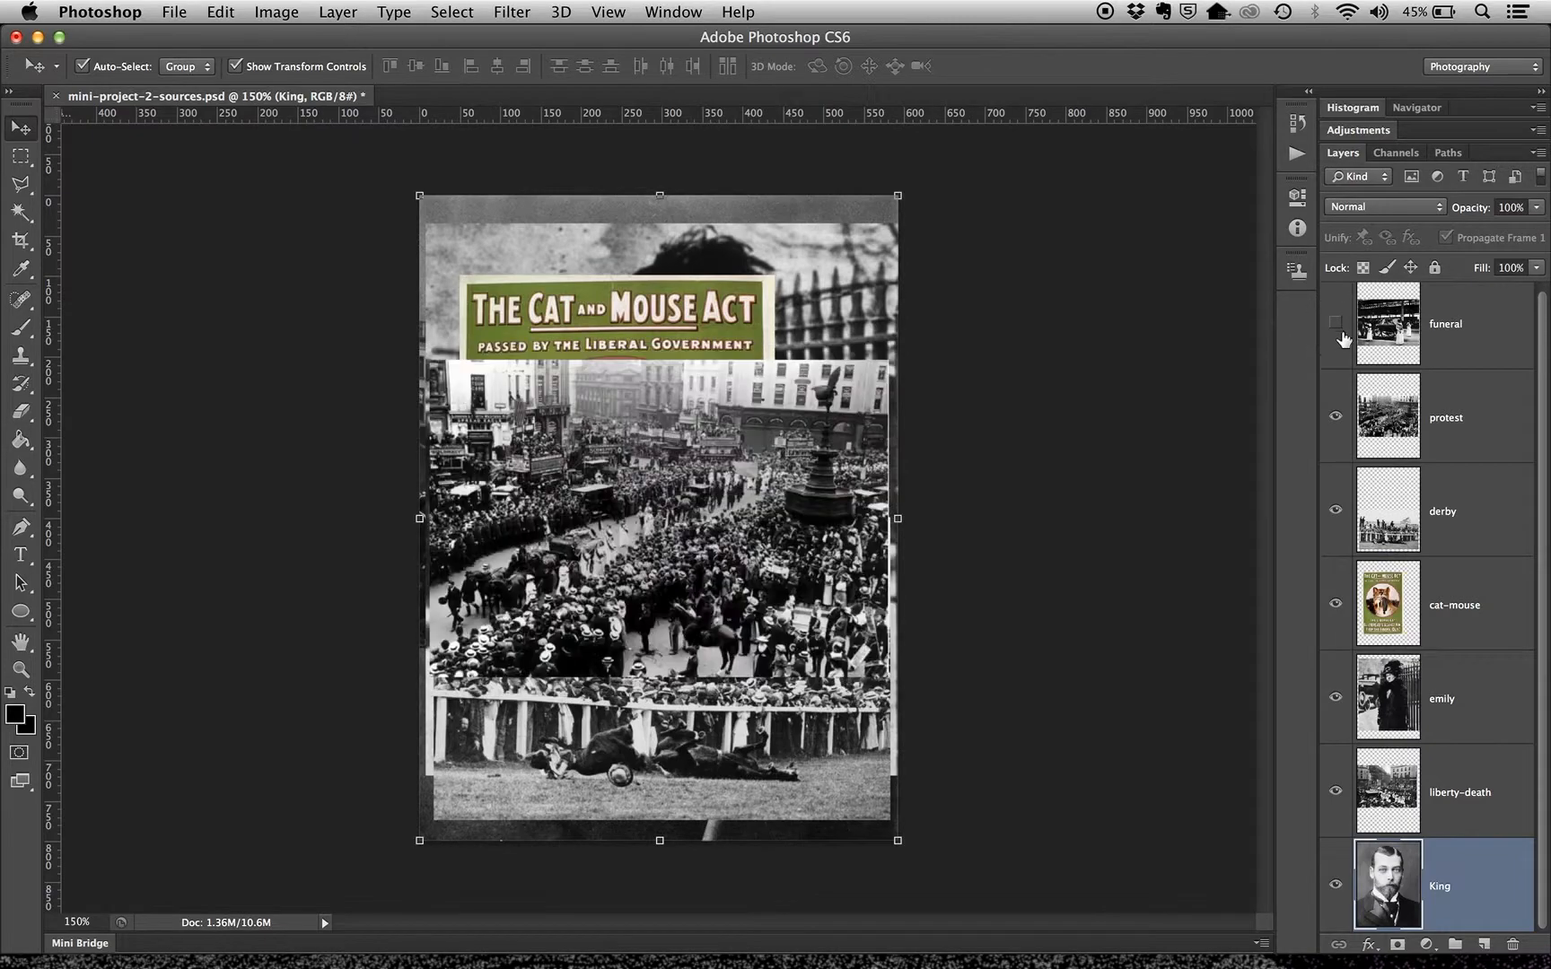
left_click(1336, 418)
left_click(1337, 516)
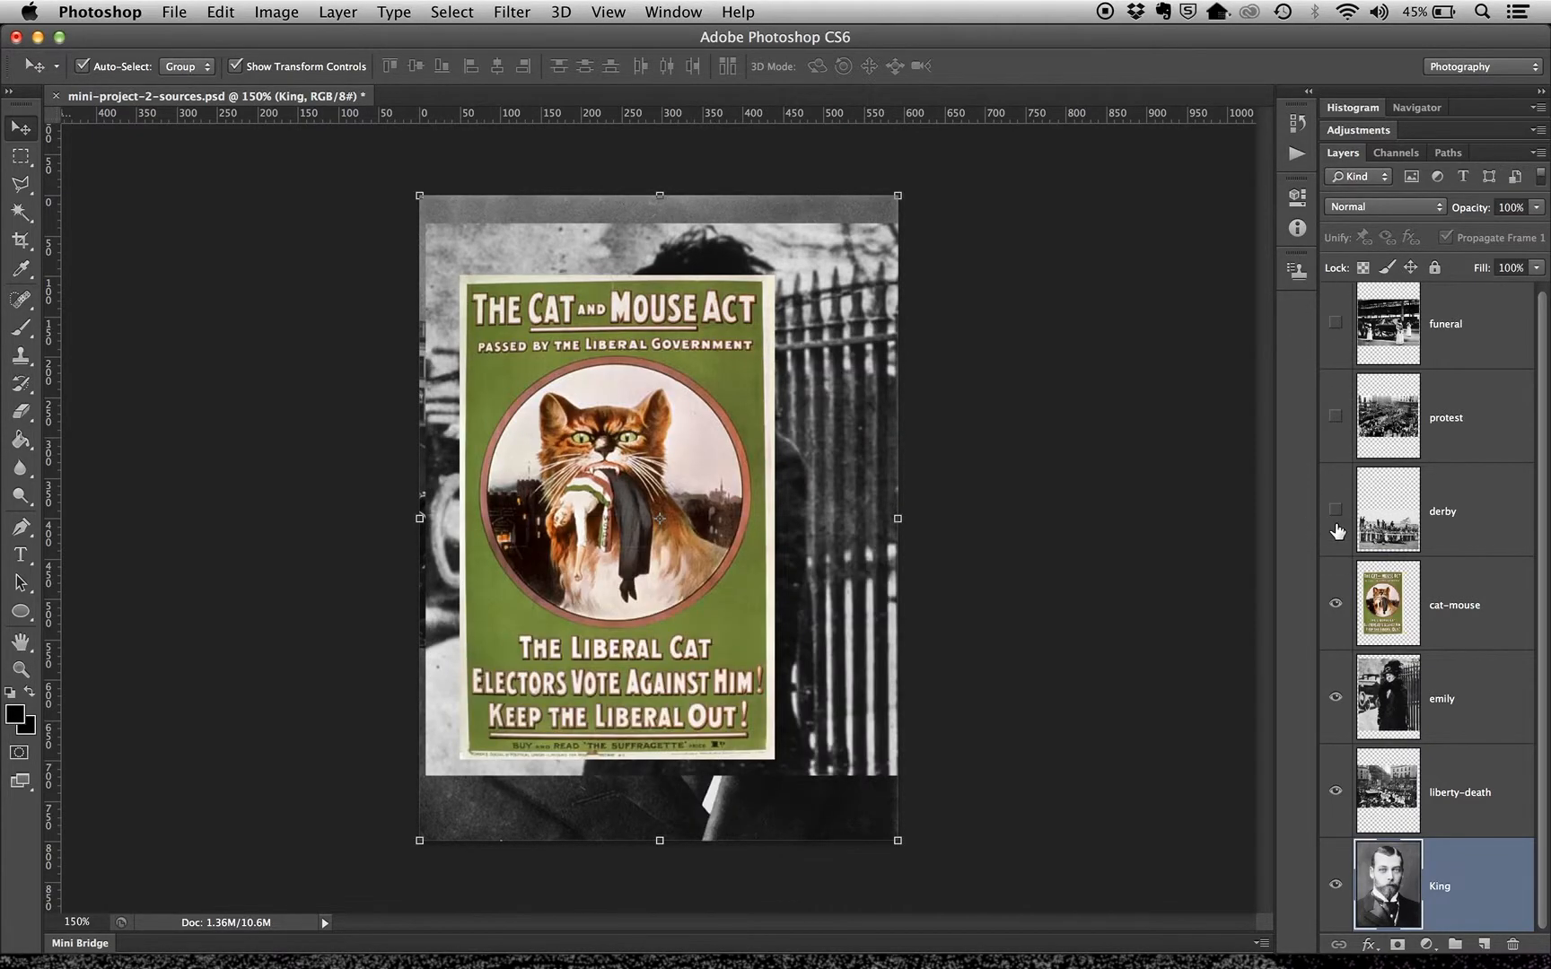
left_click(1335, 604)
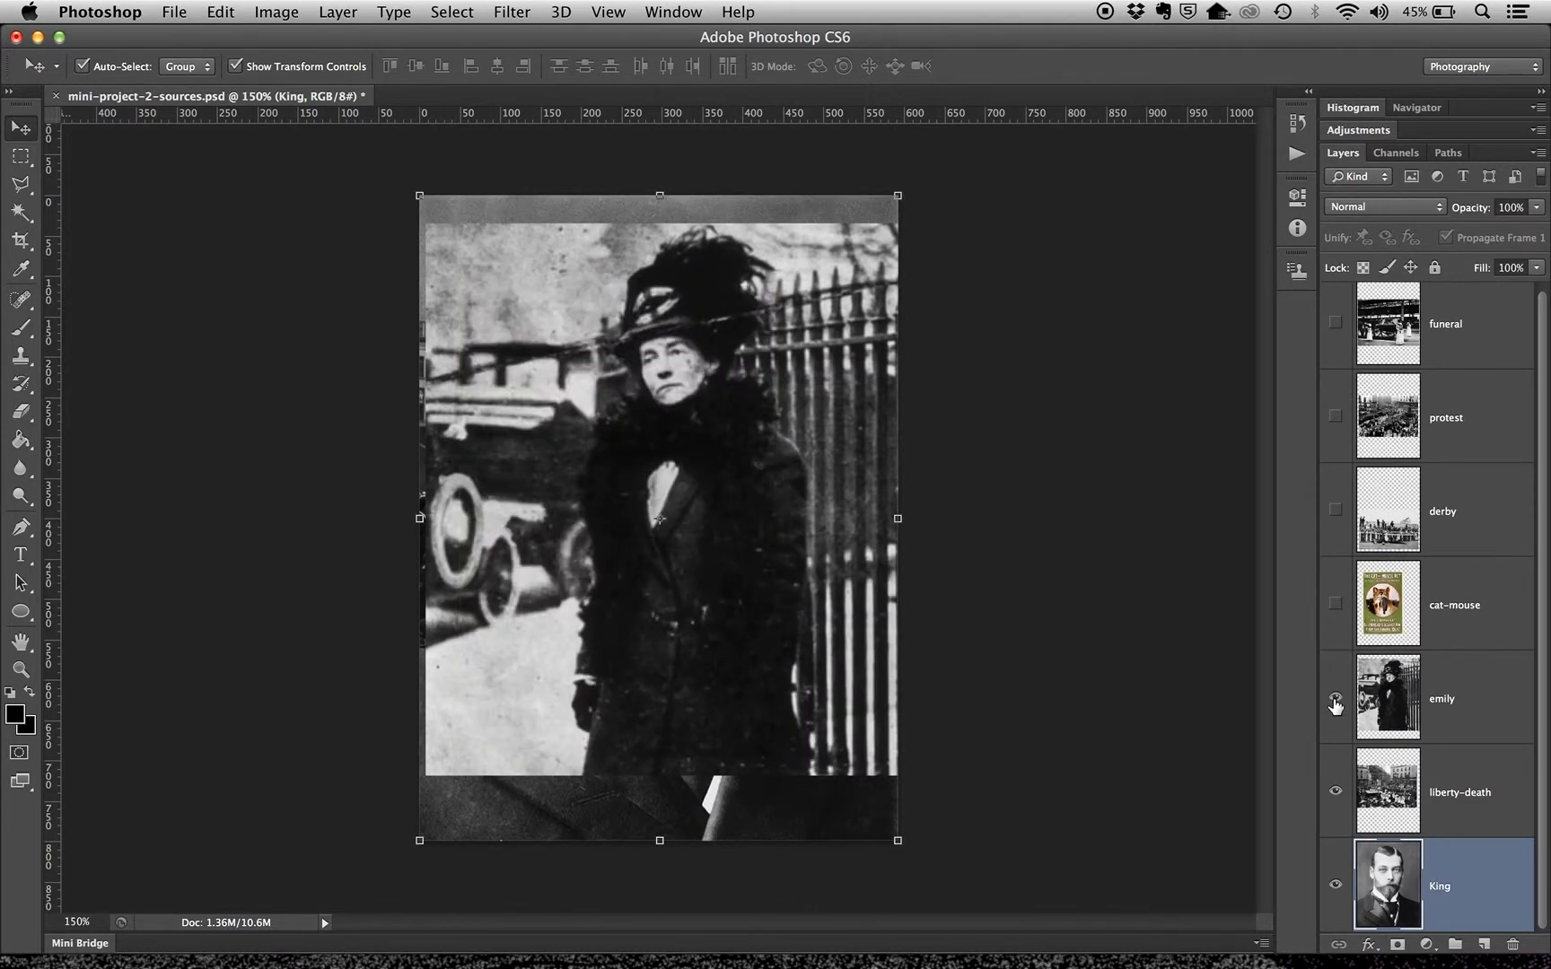
left_click(1336, 700)
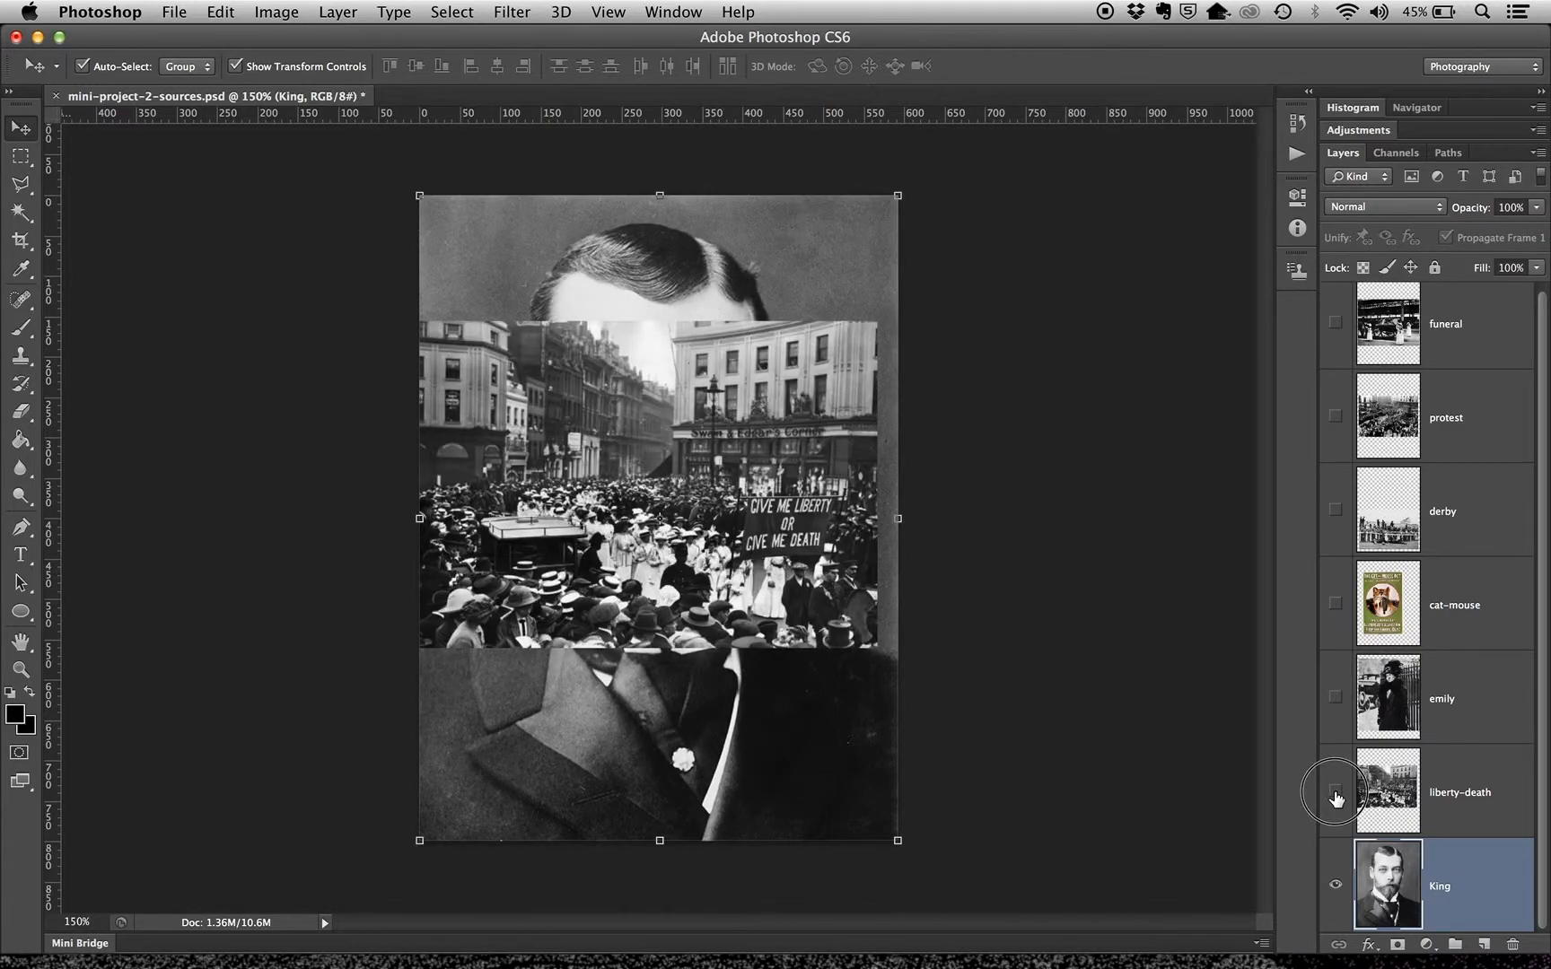
left_click(1336, 795)
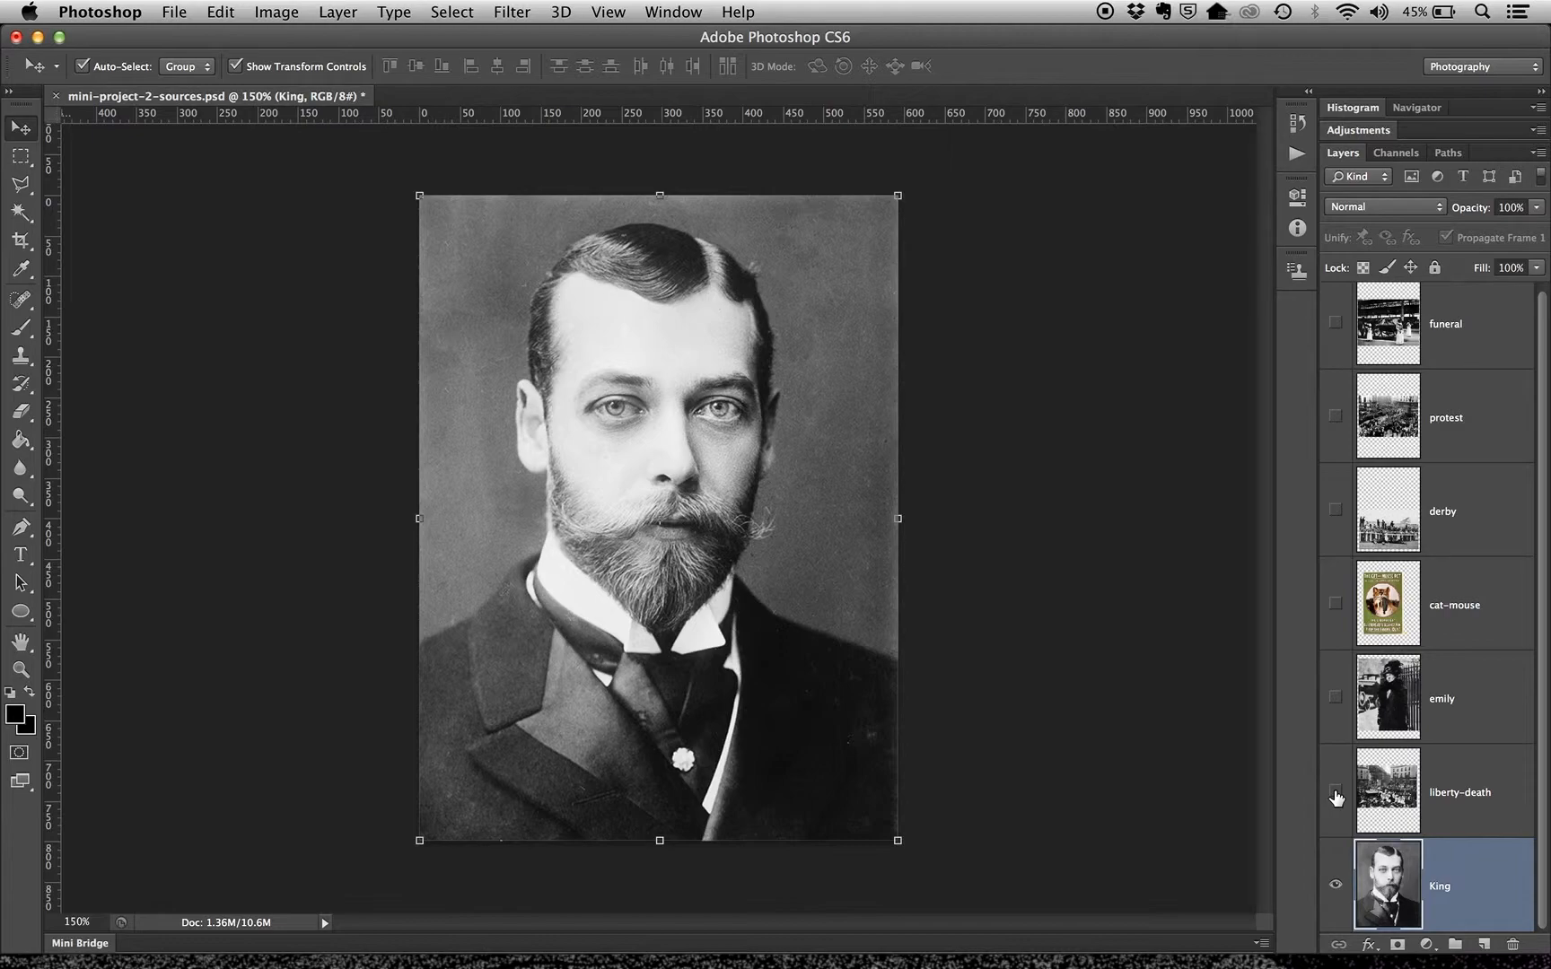
Switch to Finder and, in a new window, browse to the sources folder inside Project on the Desktop
key("super+Tab")
key("super+Tab")
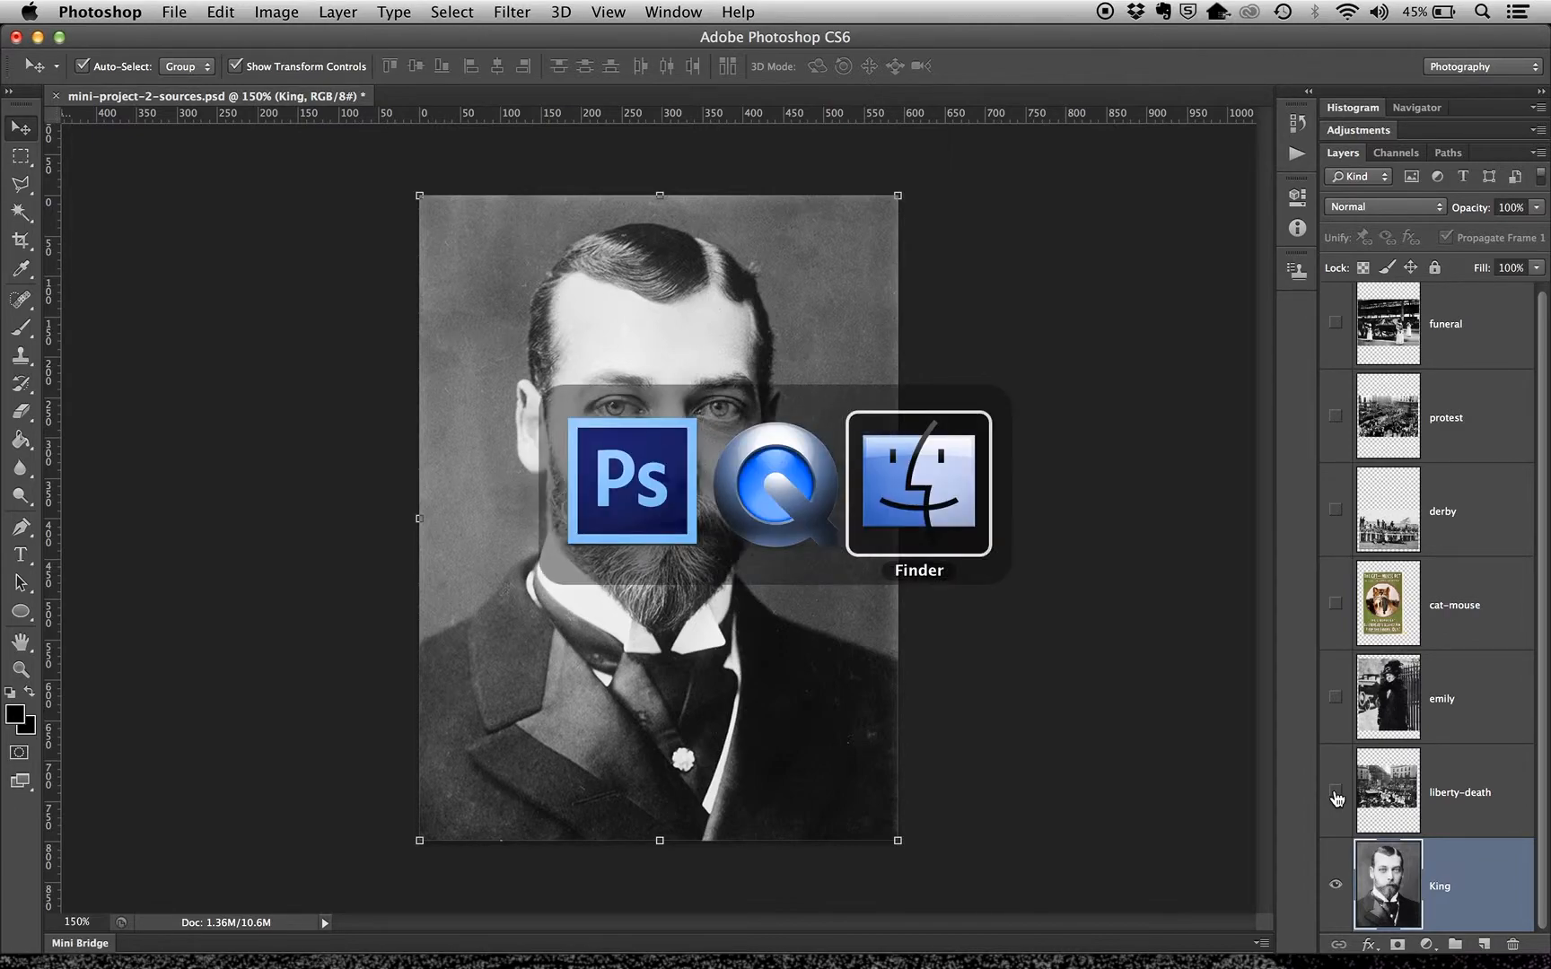
key("super+n")
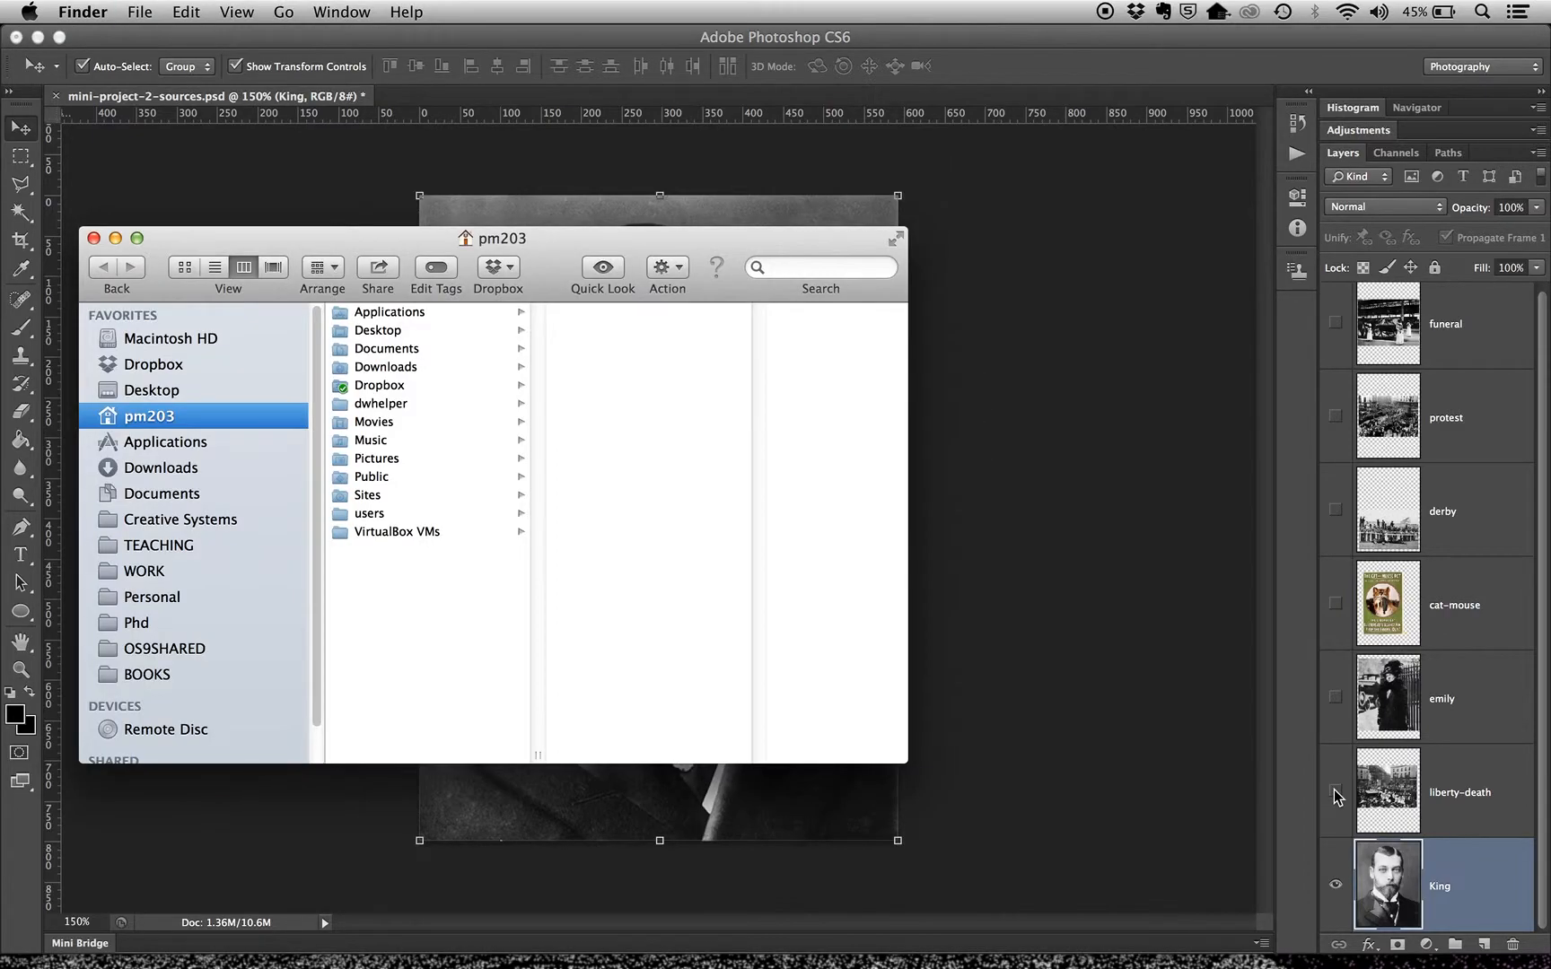
left_click(159, 391)
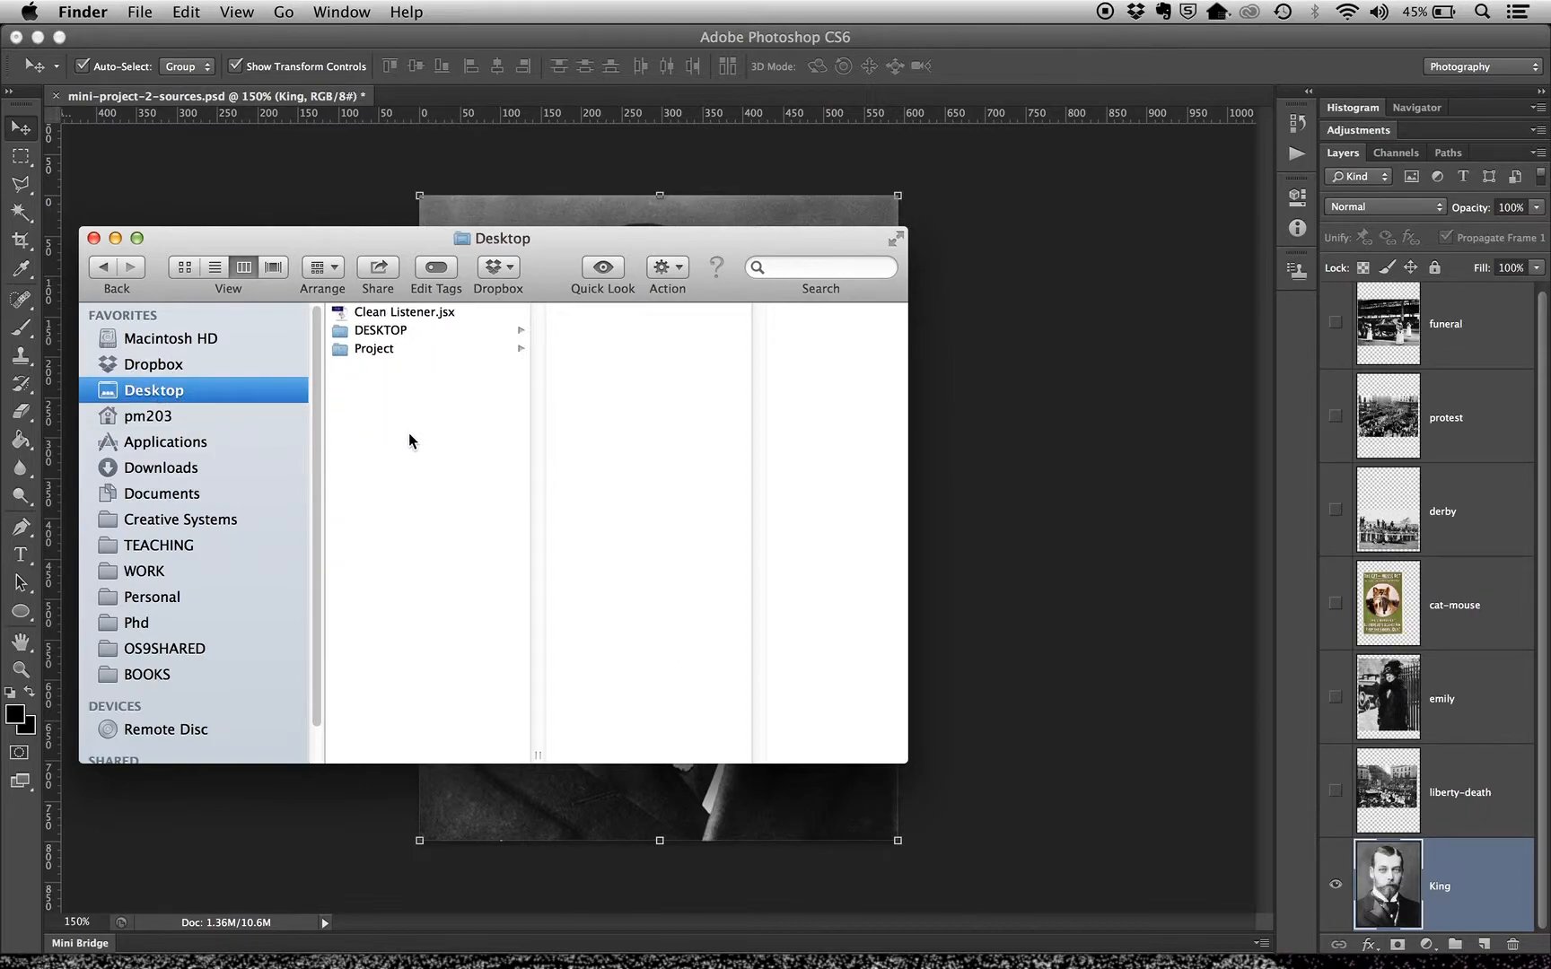
left_click(365, 354)
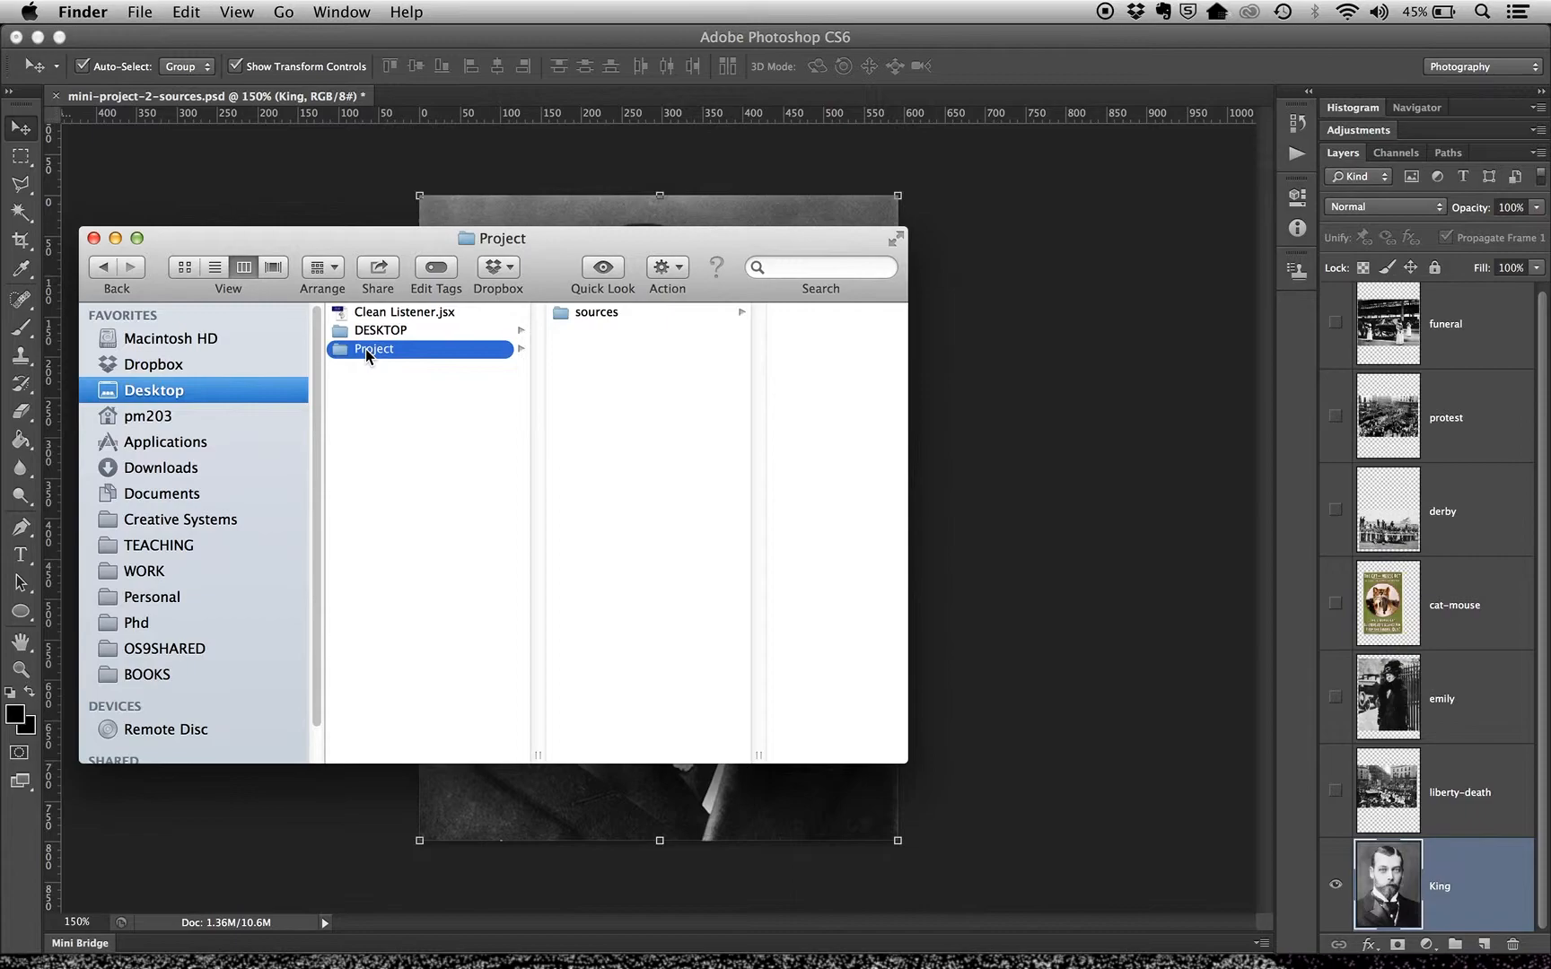
key("Right")
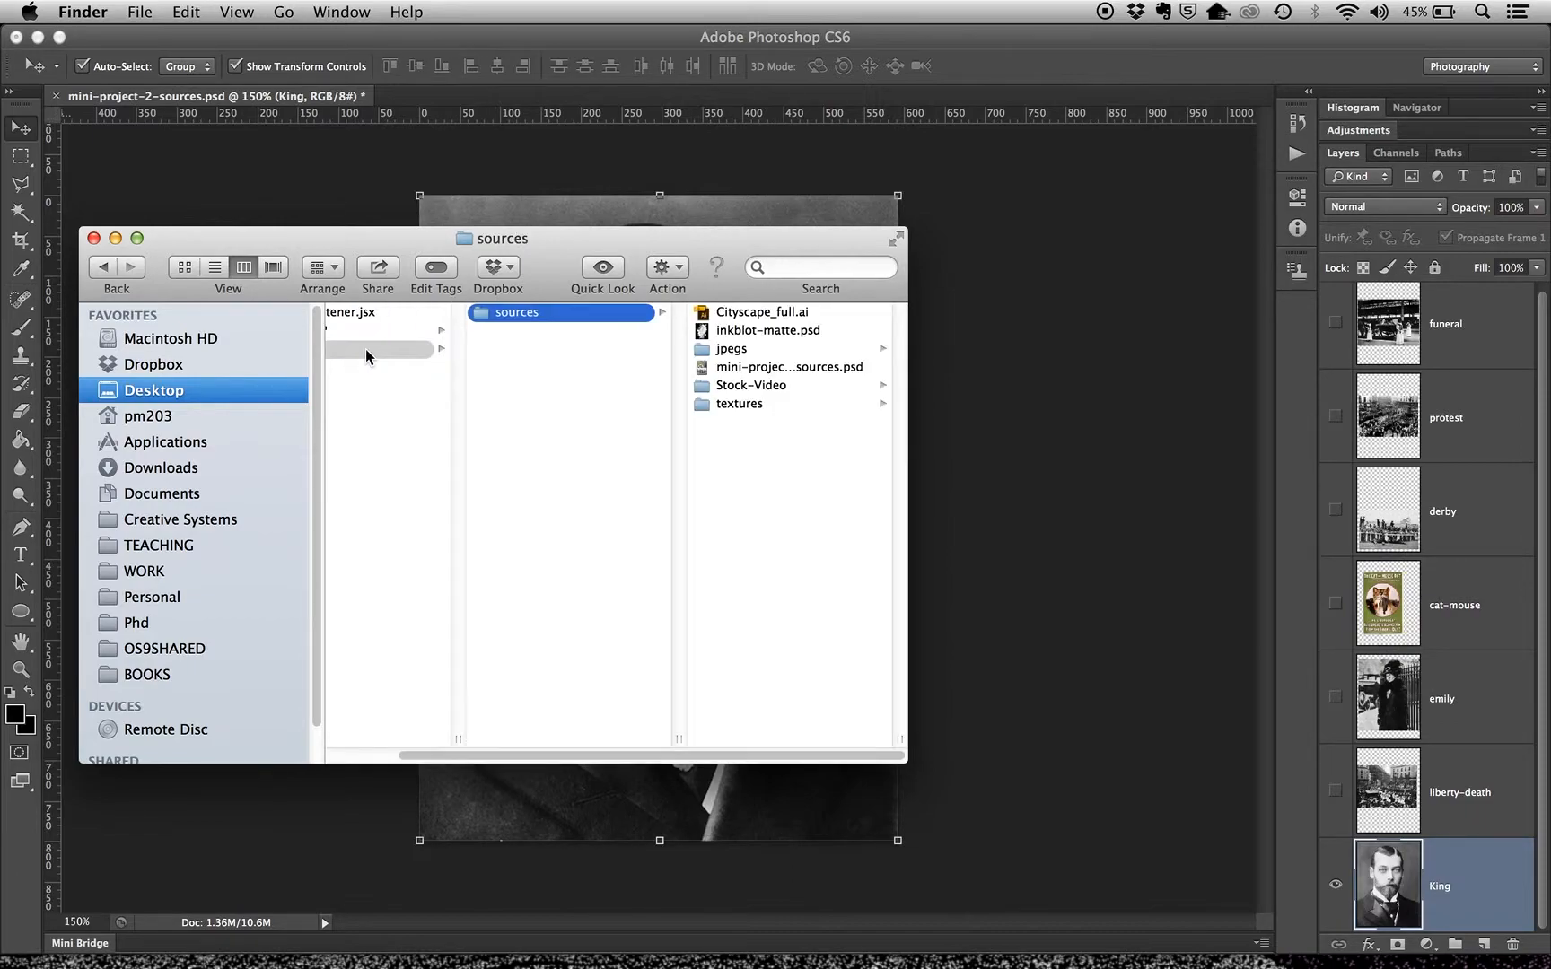
key("Right")
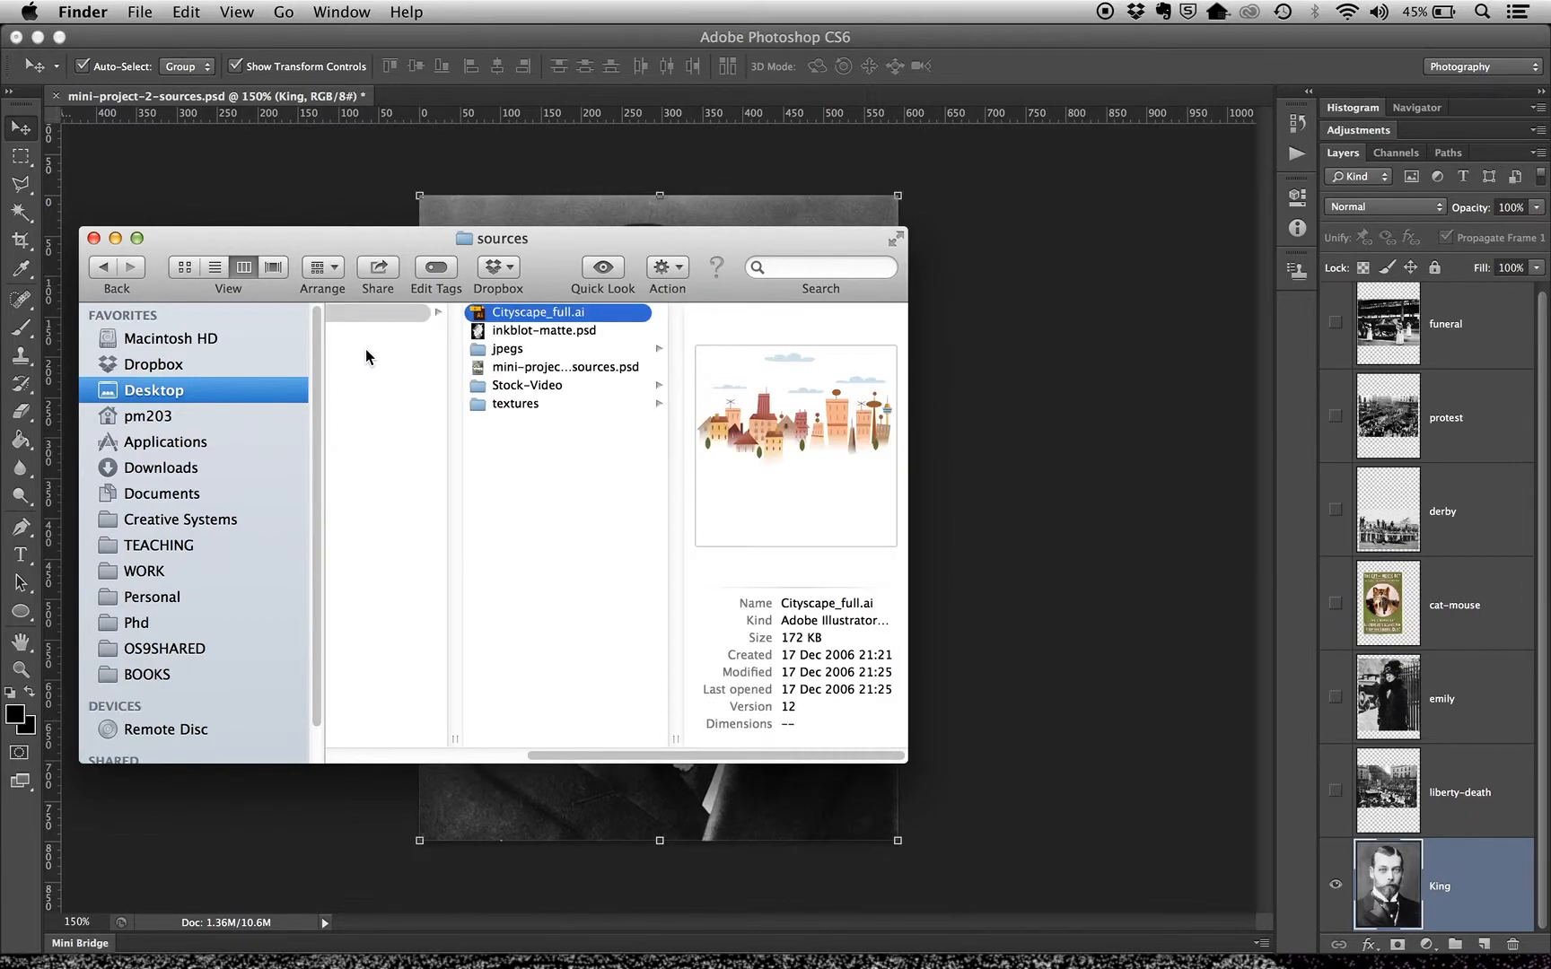
Preview inkblot-matte.psd and the first four files in the textures folder, through squares.tif
key("Down")
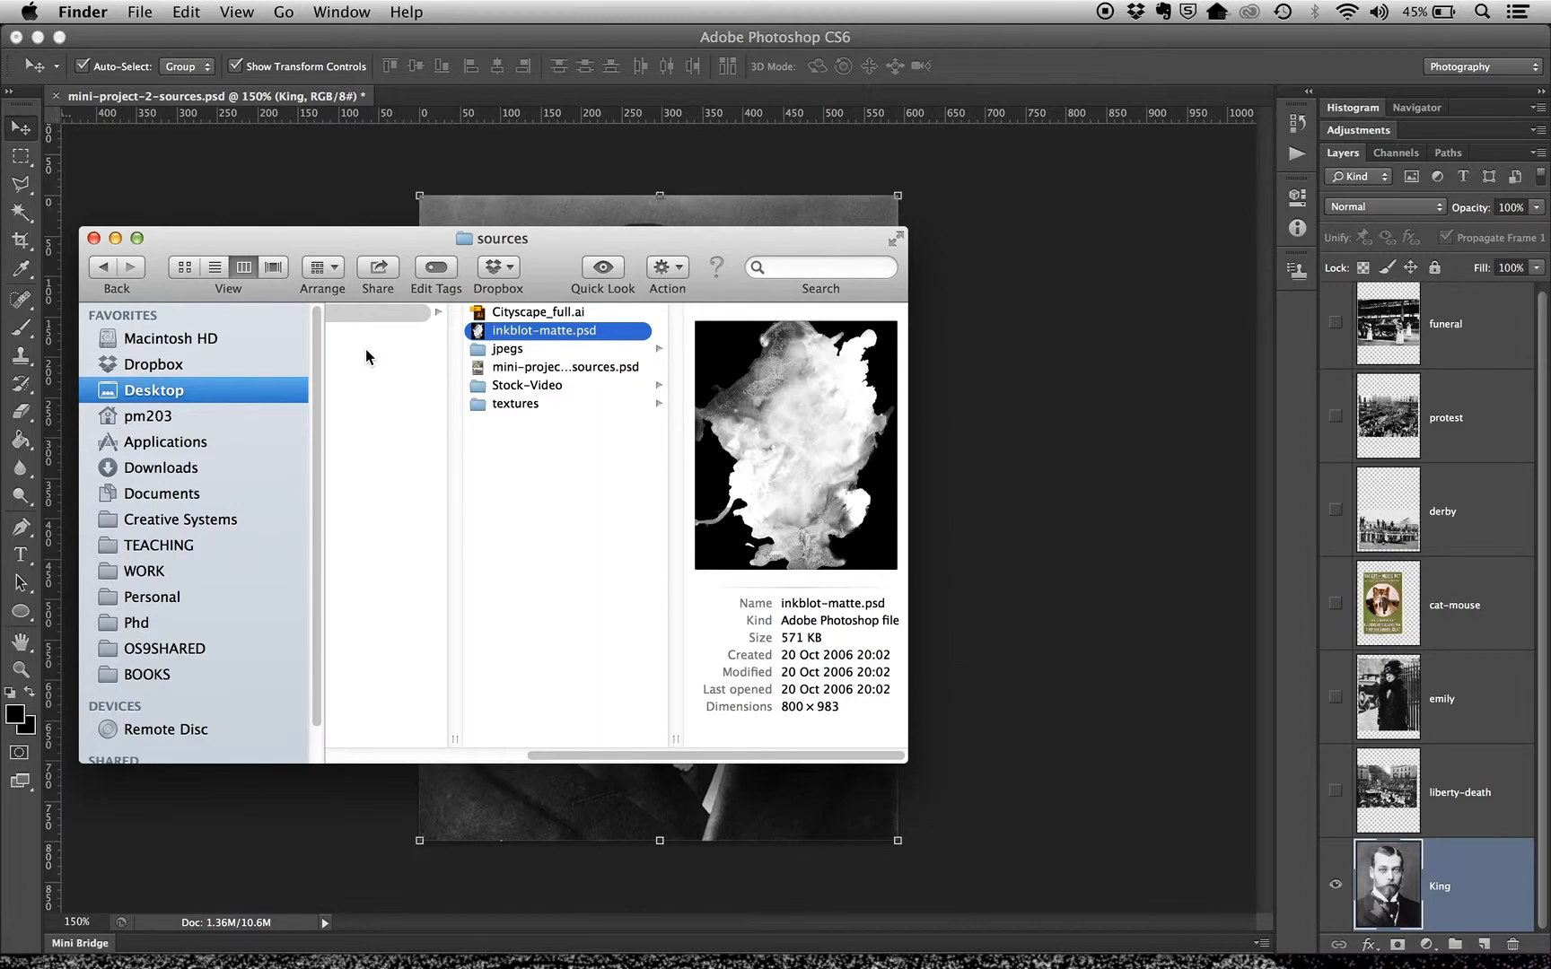
key("Down")
key("Down")
key("Down")
key("Down")
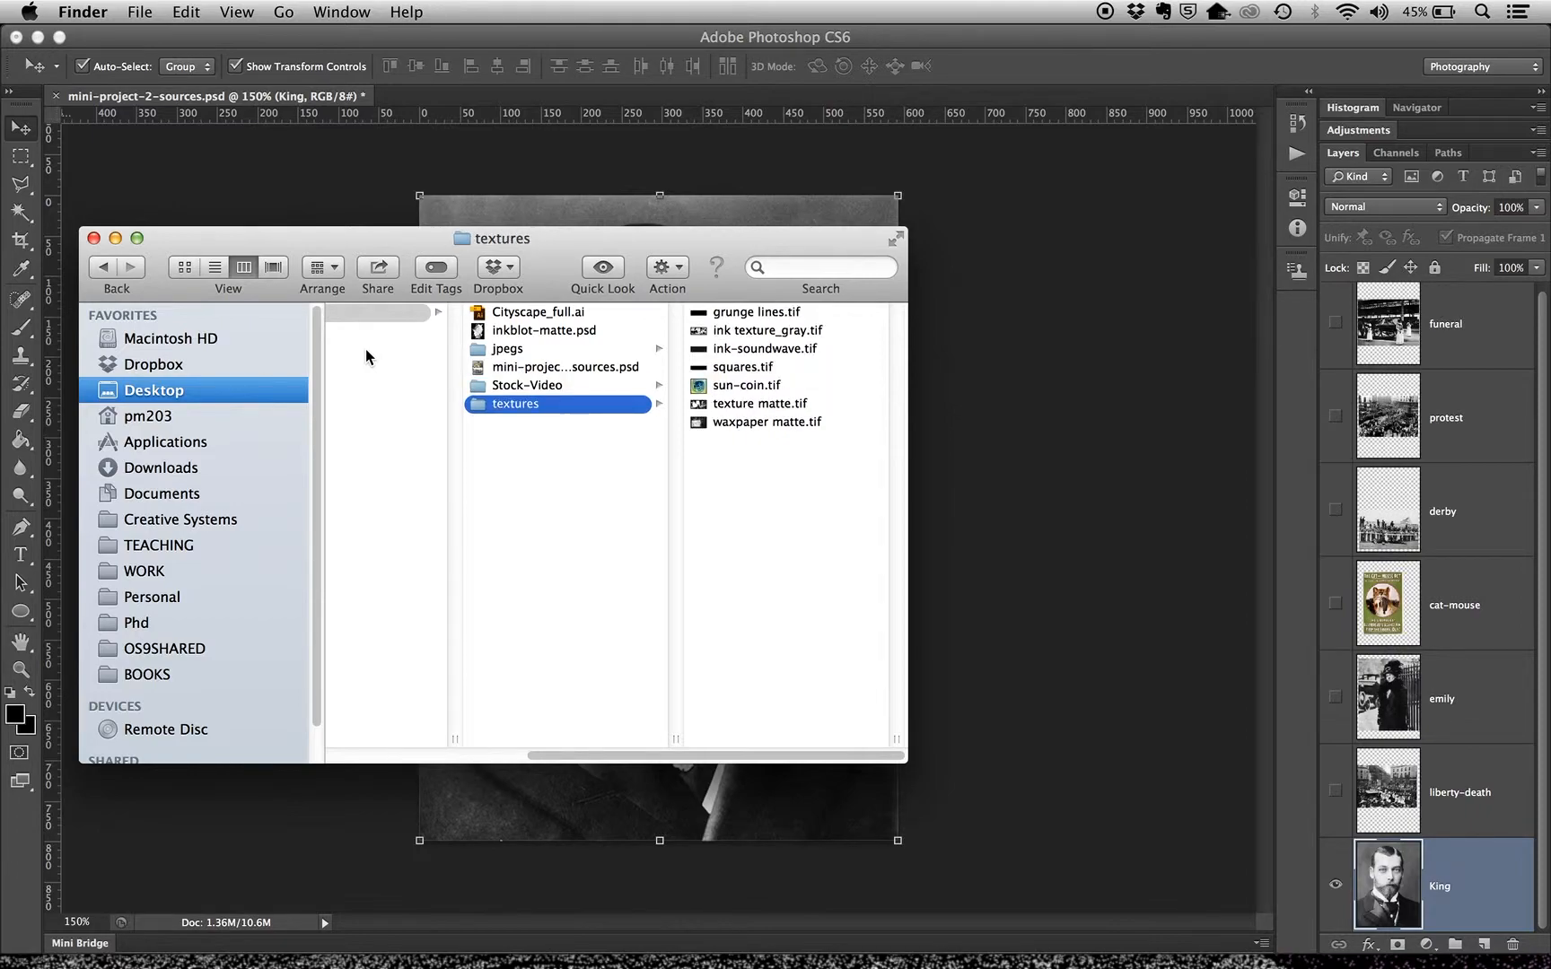
key("Right")
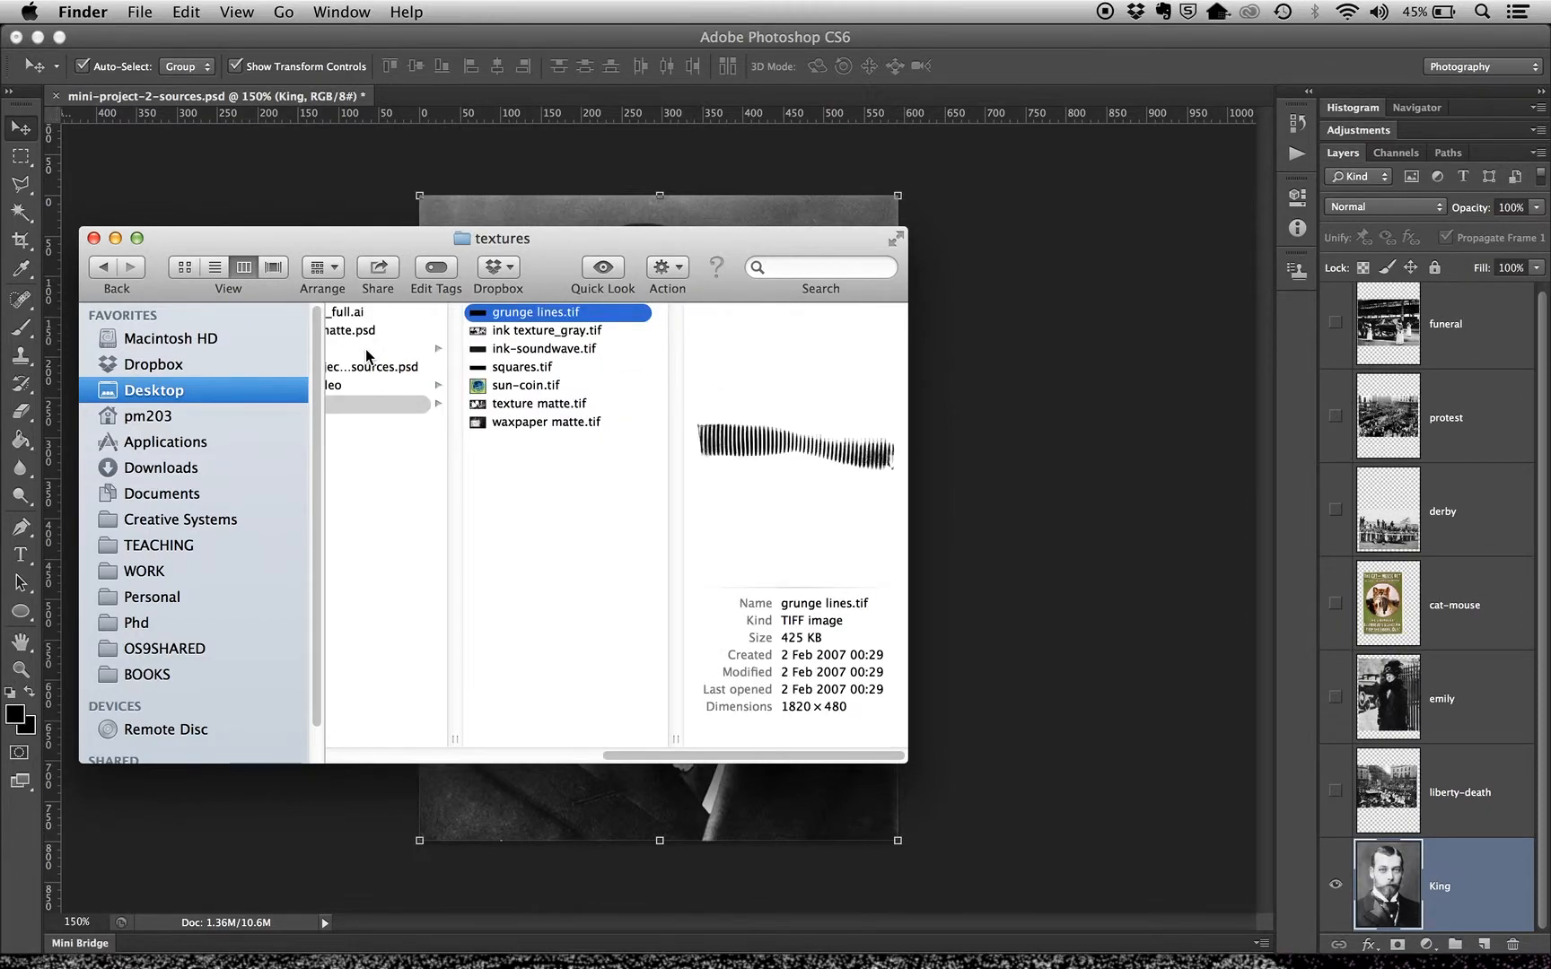
key("Down")
key("Down")
key("Down")
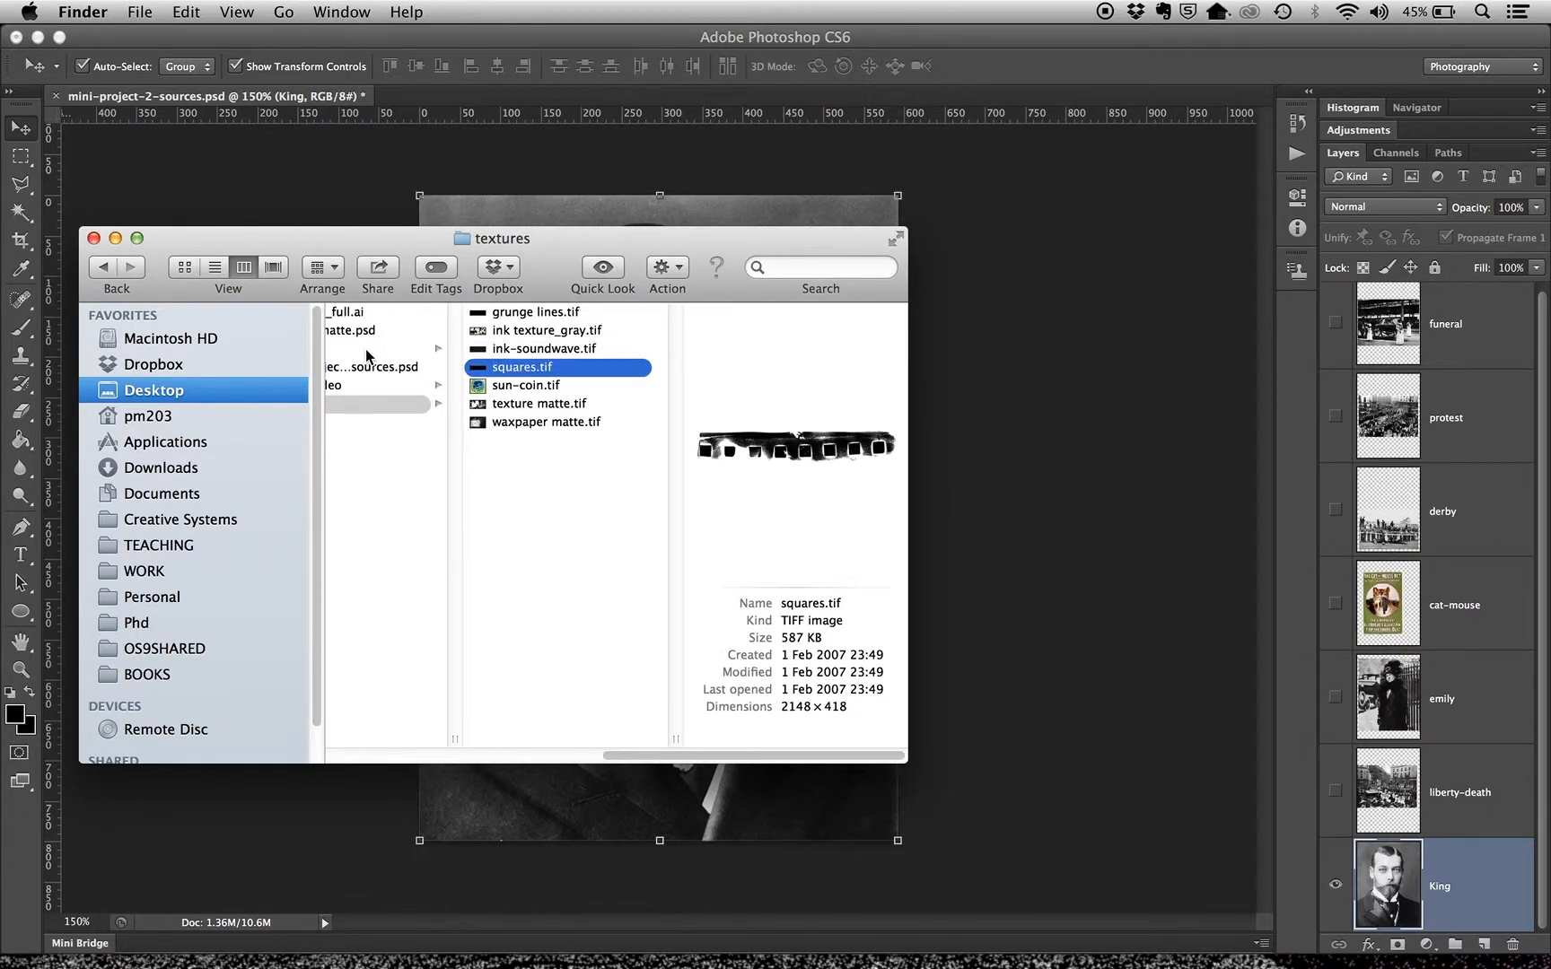
Look through the Stock-Video folder's clips from Aerial Clouds.mov to kite-glider-HD.mp4
key("Left")
key("Up")
key("Right")
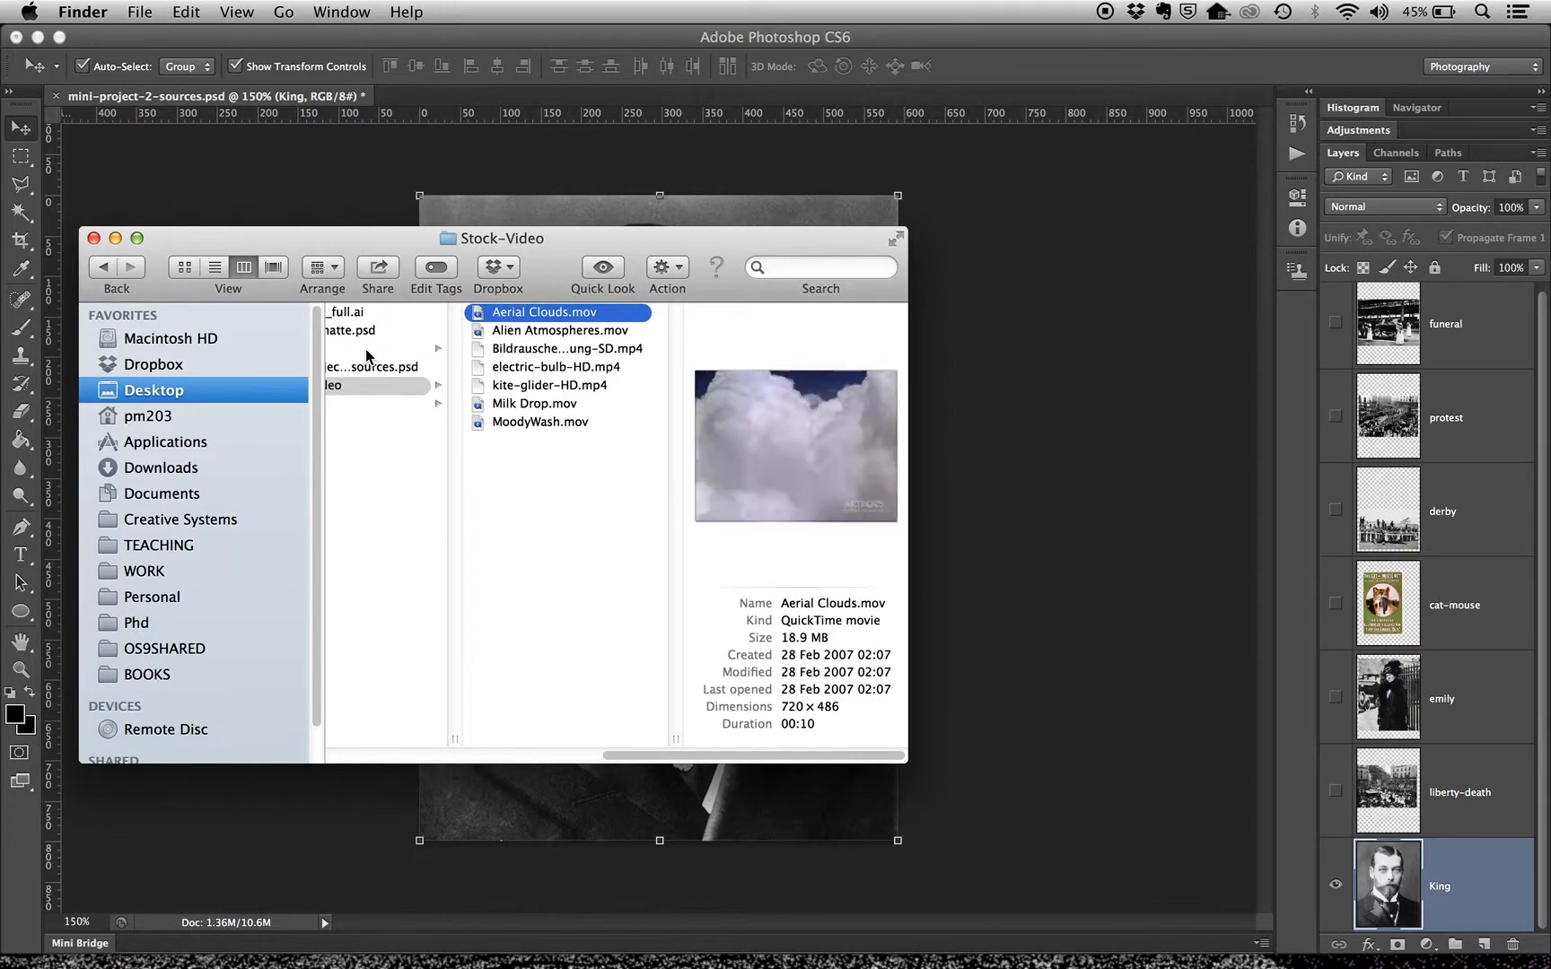
key("Down")
key("Down")
key("Down")
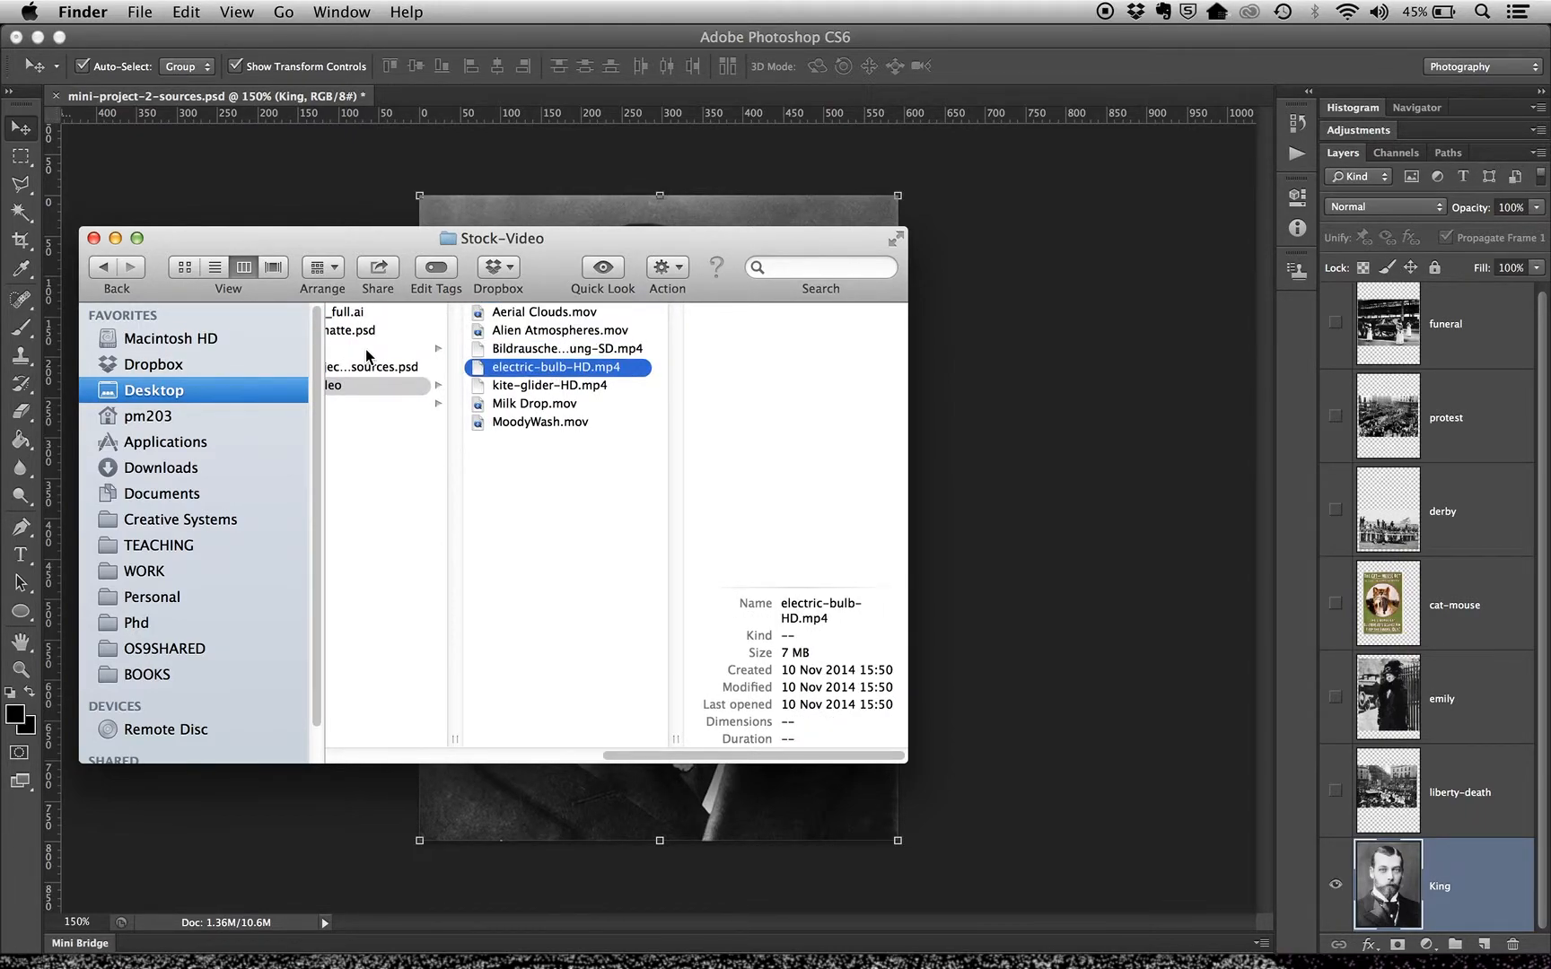
key("Down")
key("Left")
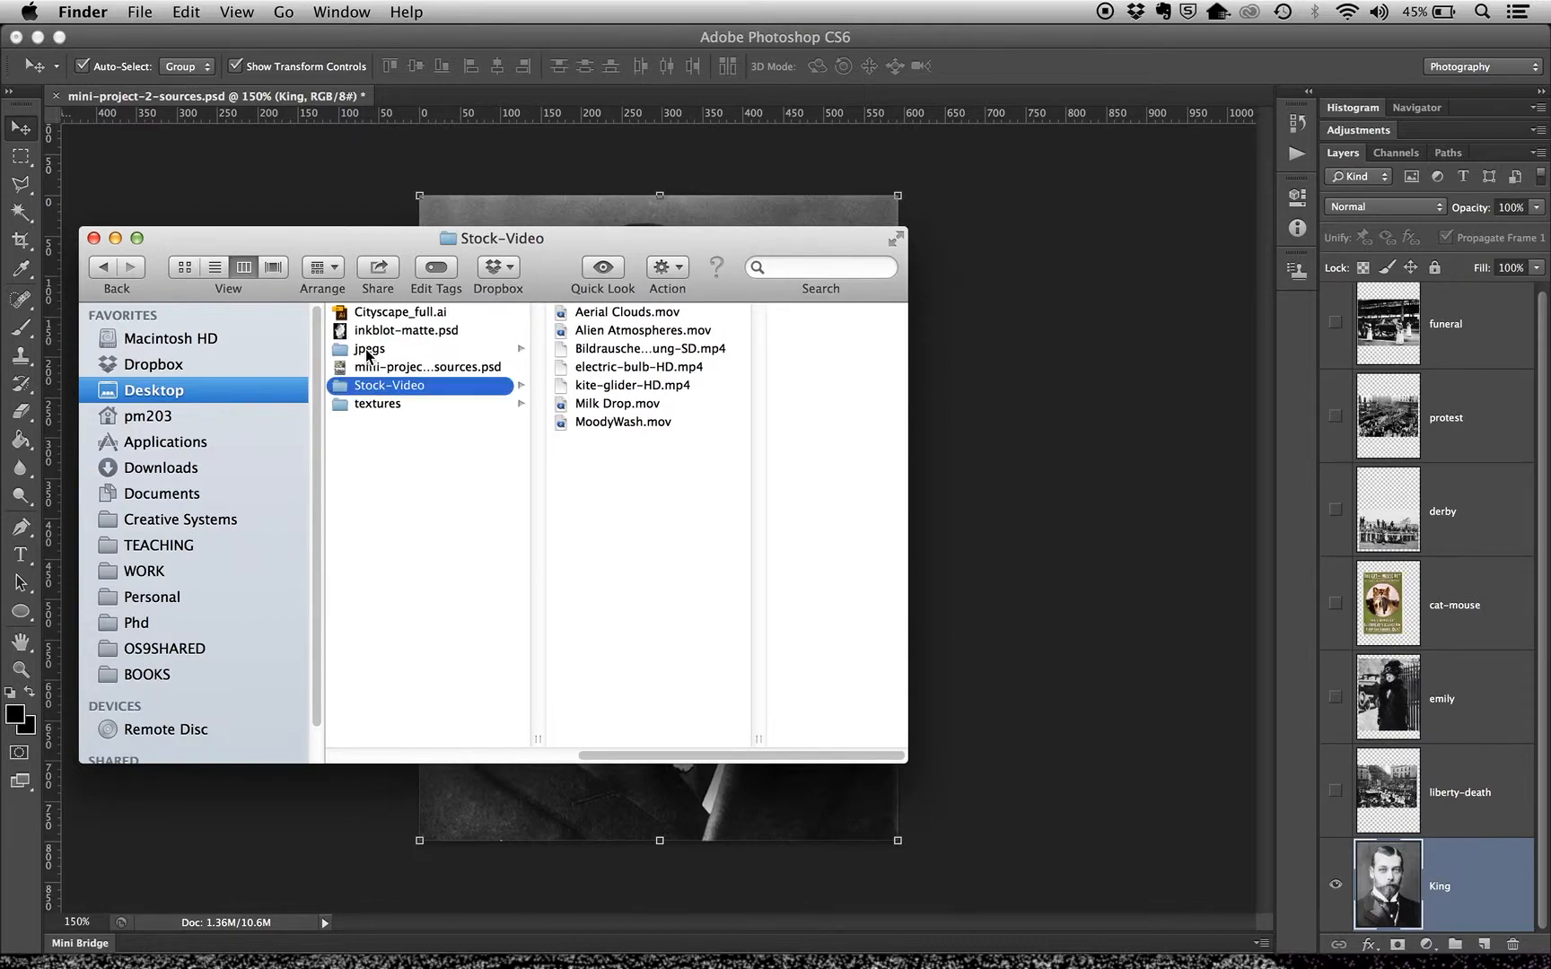
Check the contents of the jpegs folder and preview inkblot-matte.psd and Cityscape_full.ai
key("Up")
left_click(368, 351)
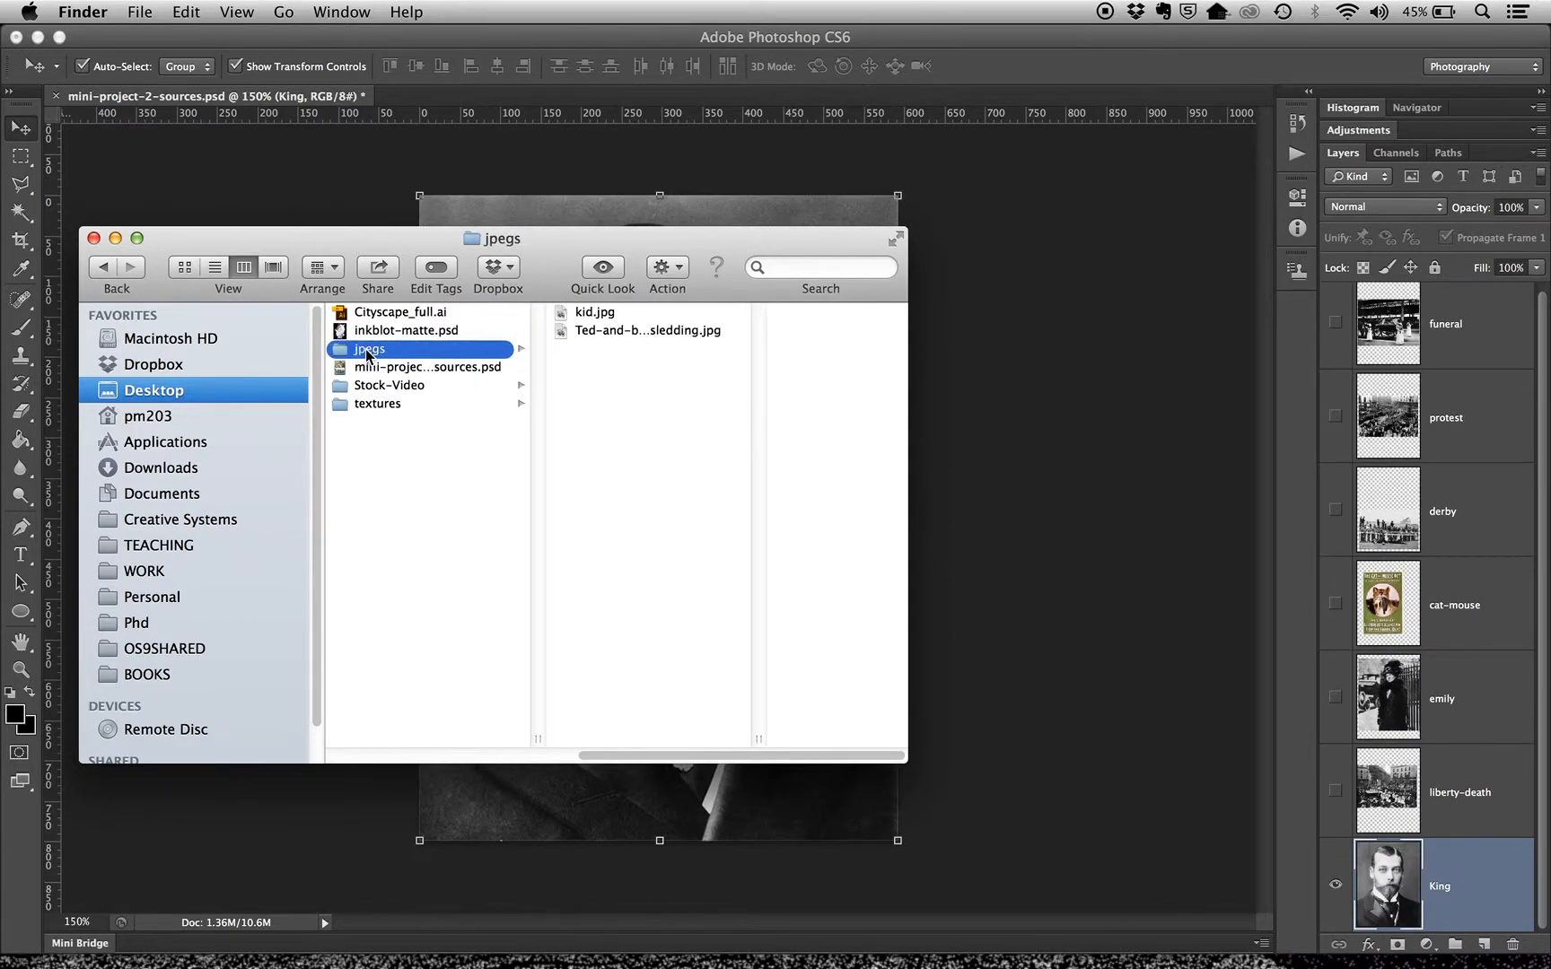
key("Right")
key("Left")
key("Up")
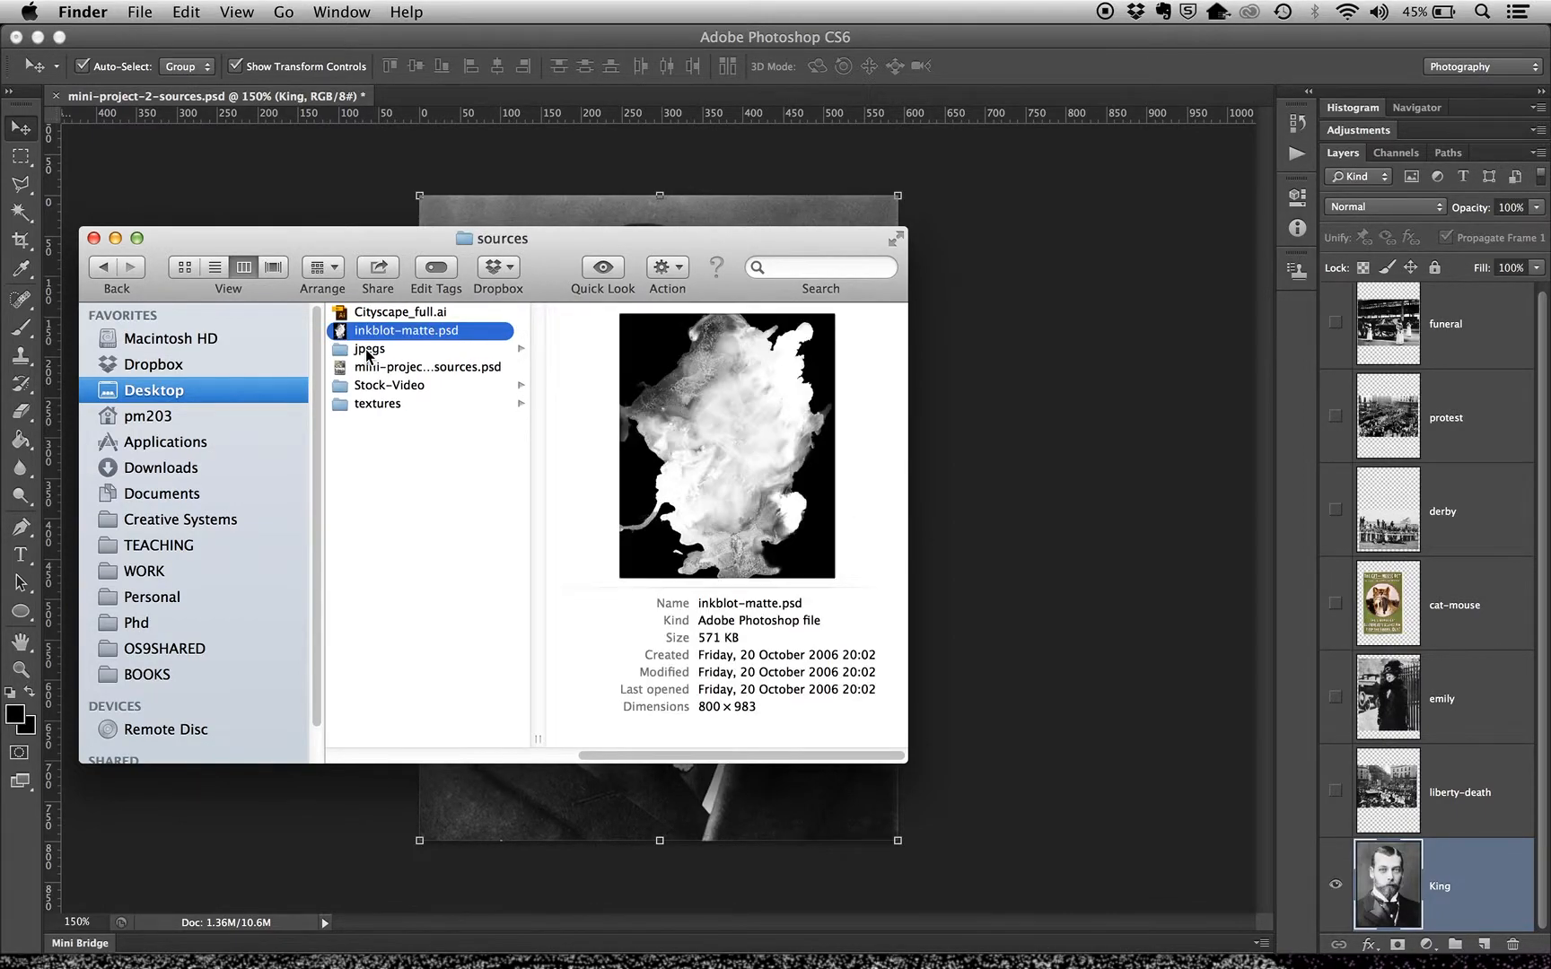
key("Up")
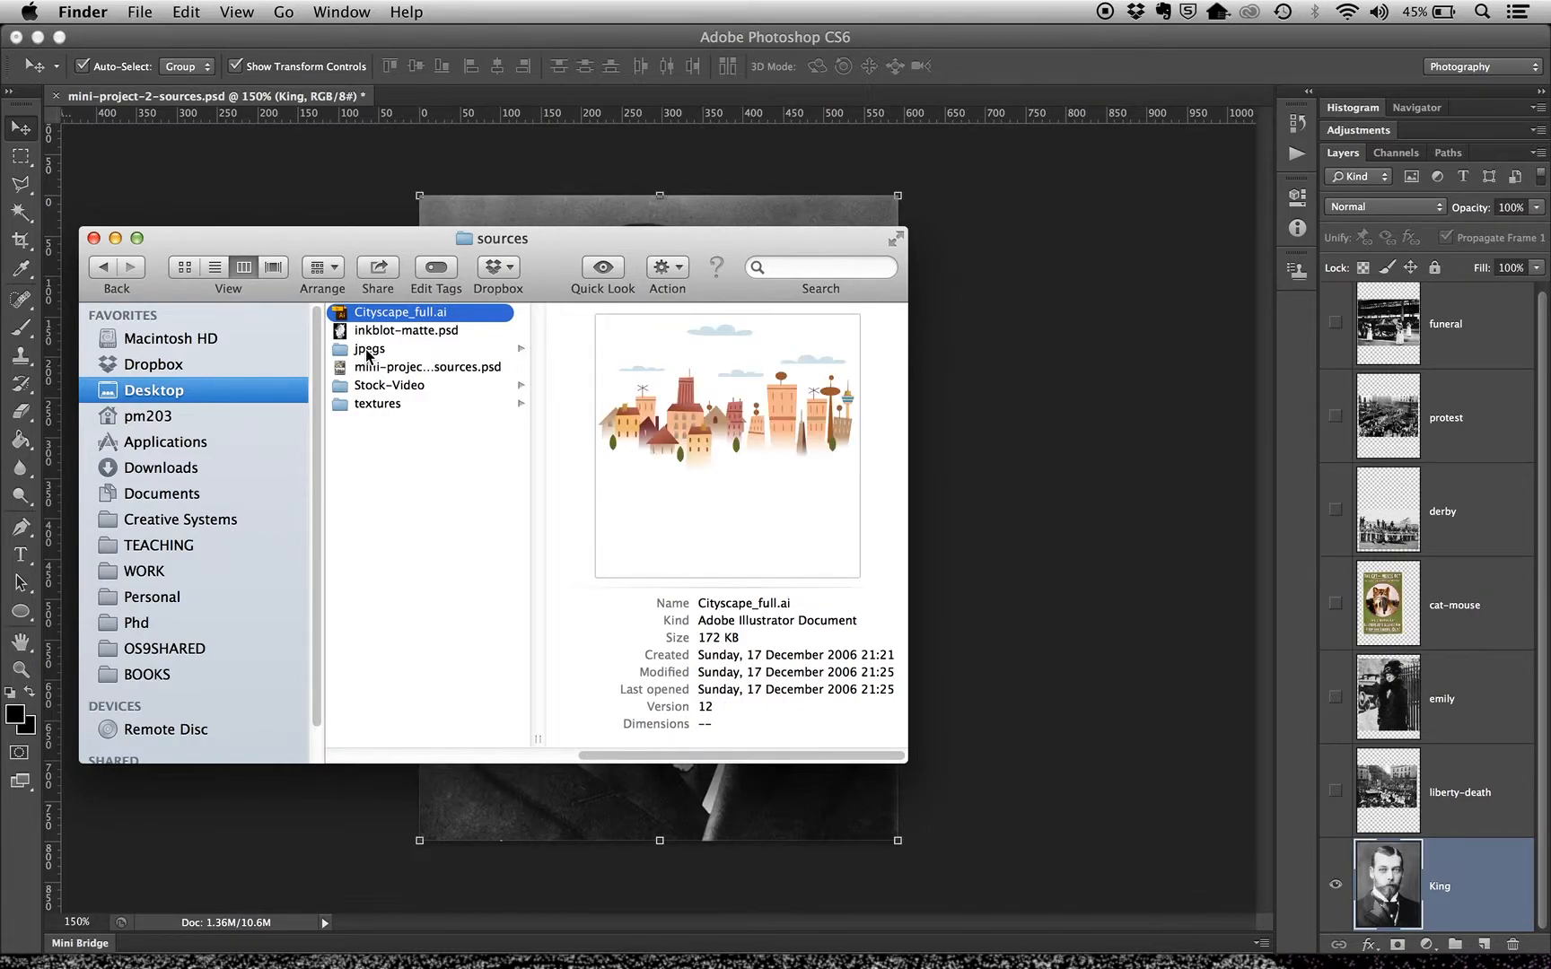
Preview mini-project-2-sources.psd, review the textures folder's contents and return to the sources folder
key("Down")
key("Down")
key("Down")
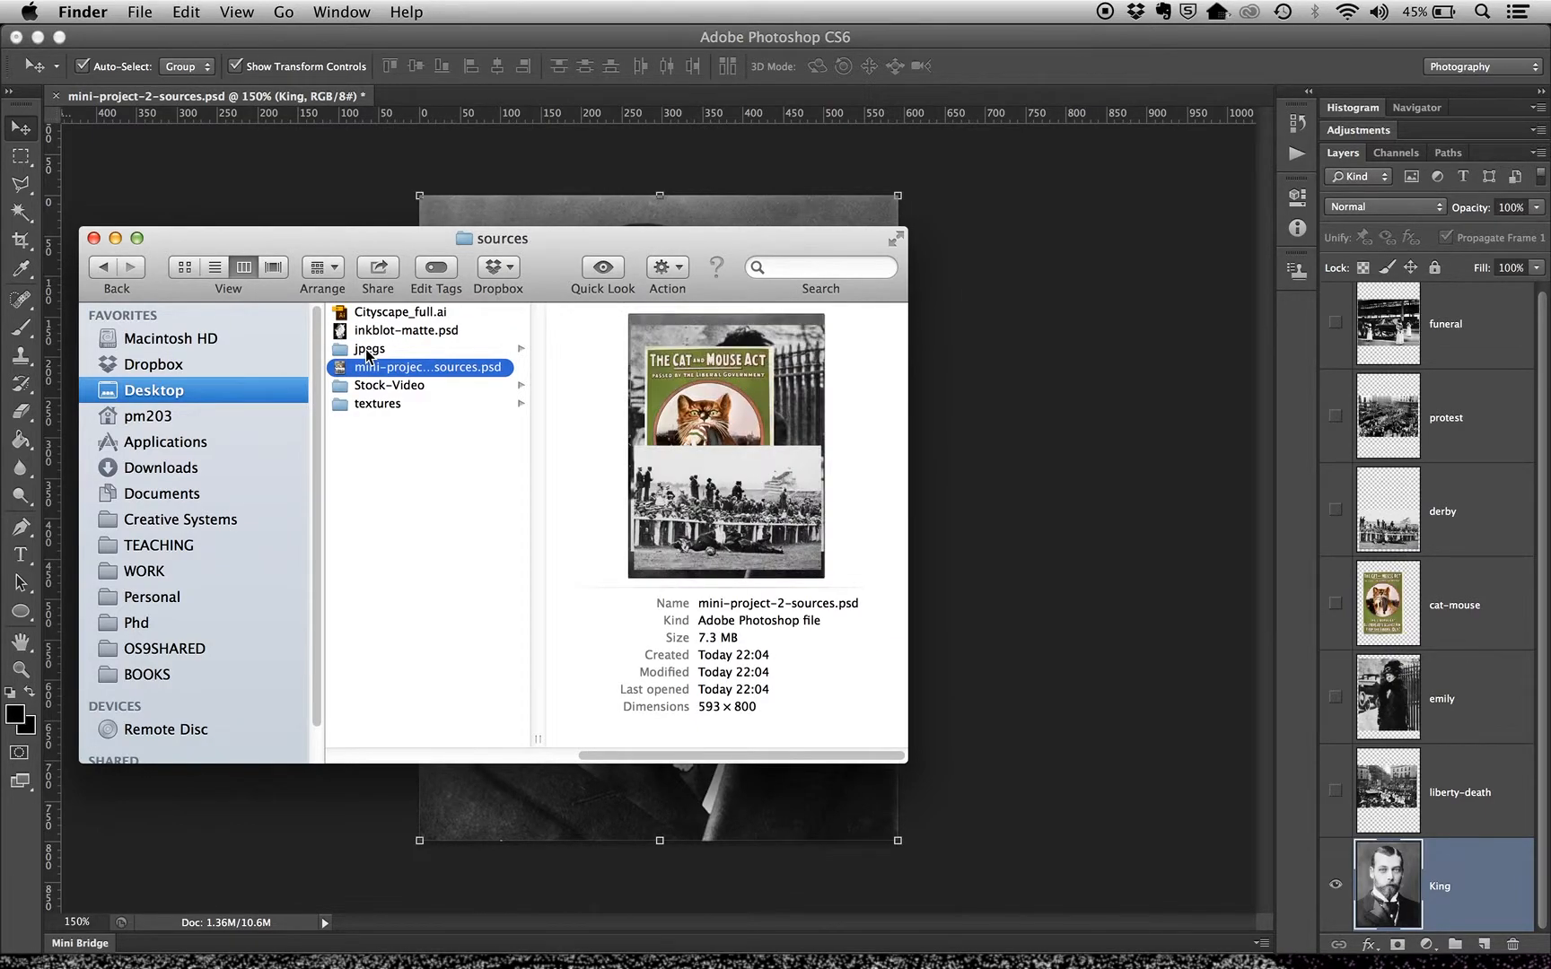
key("Down")
key("Down")
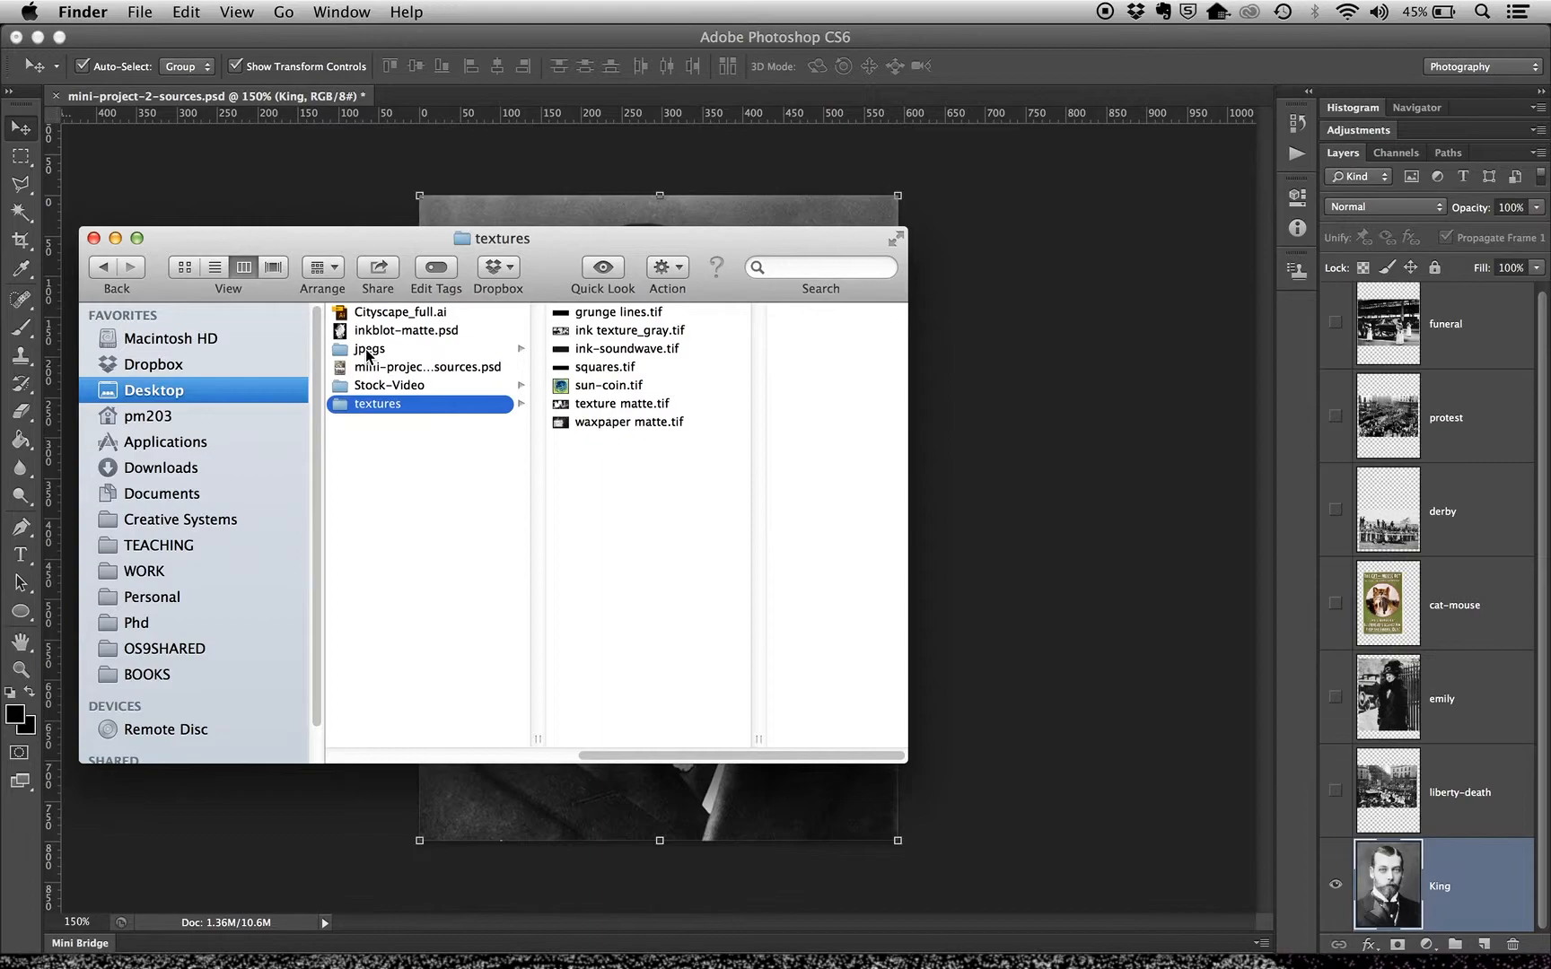
key("Left")
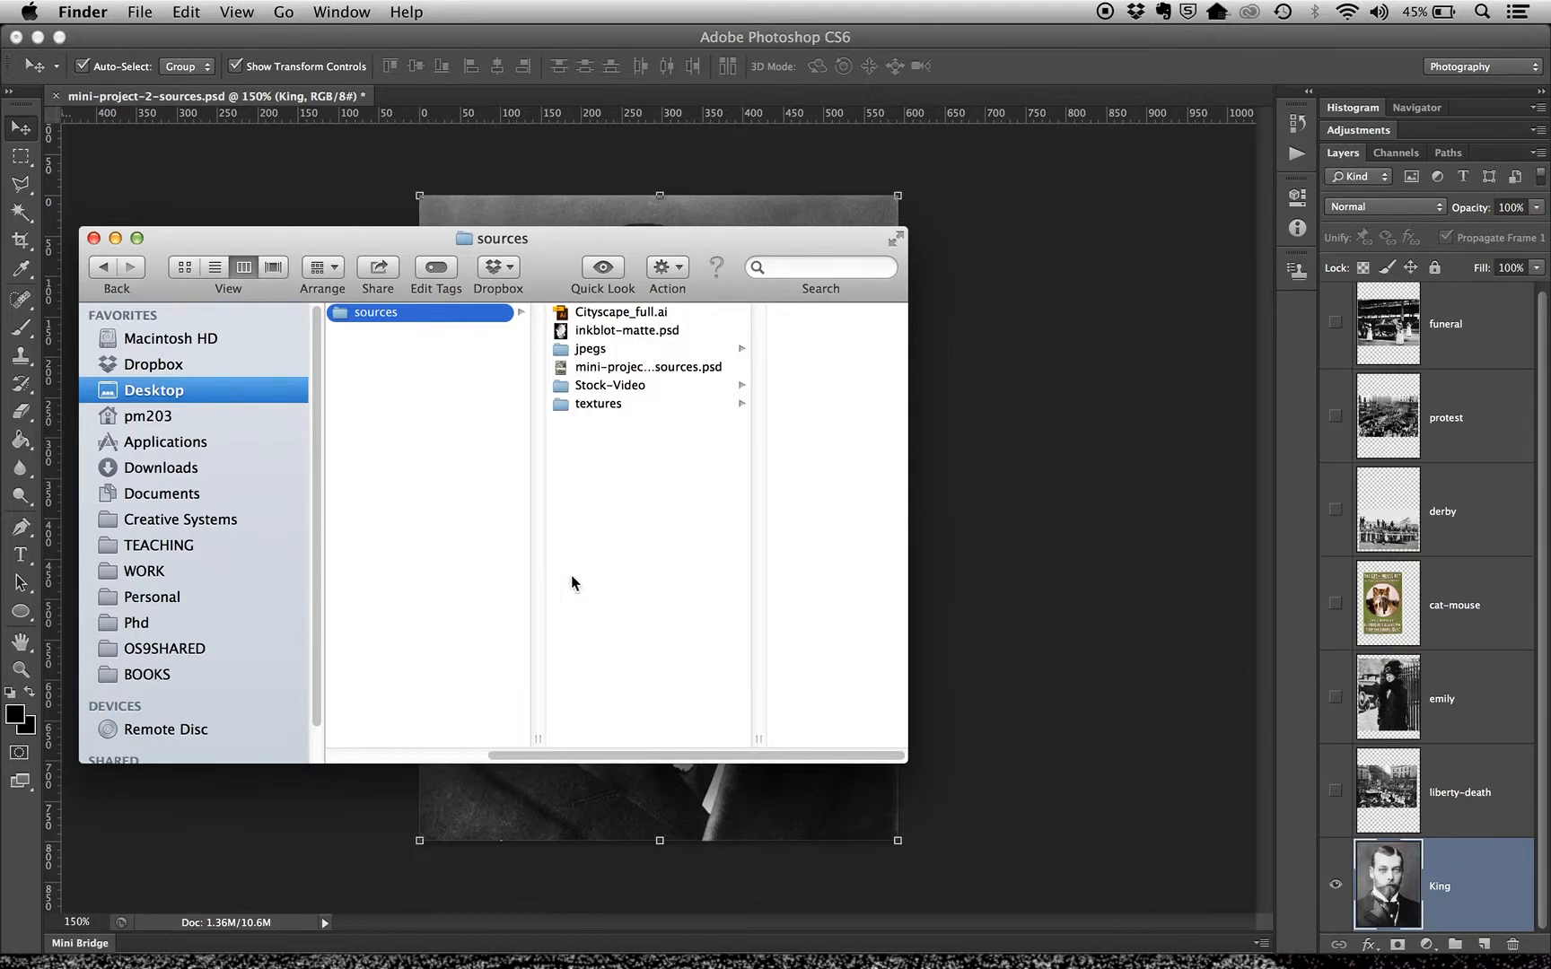
Launch Adobe After Effects CS6 and reposition its welcome window
mouse_move(1122, 964)
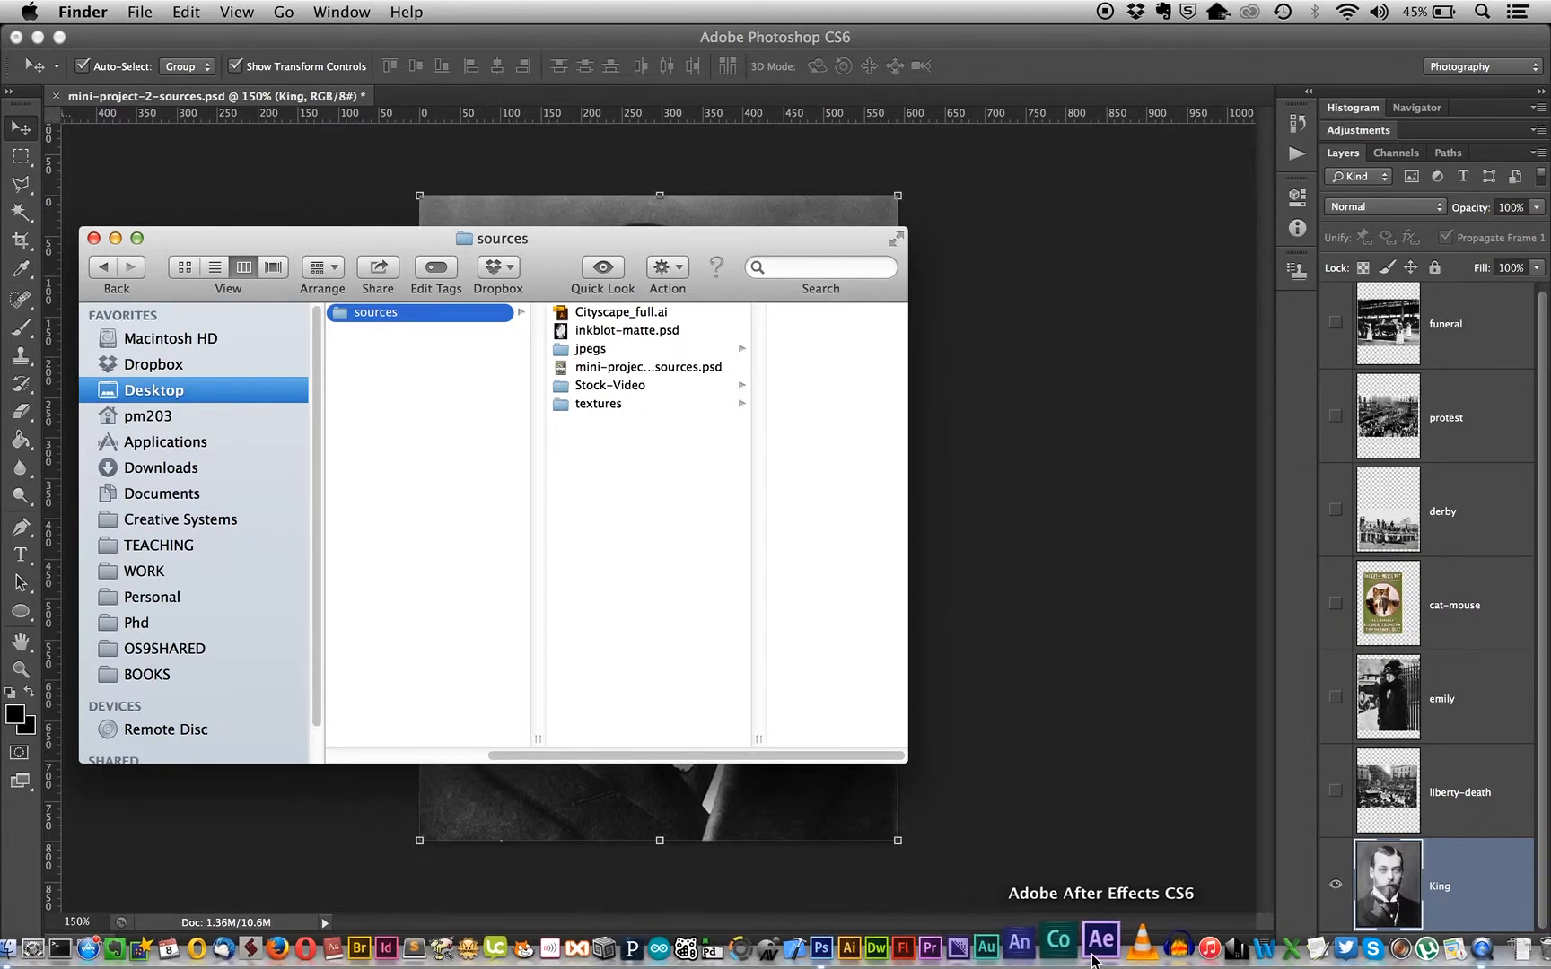
left_click(1127, 947)
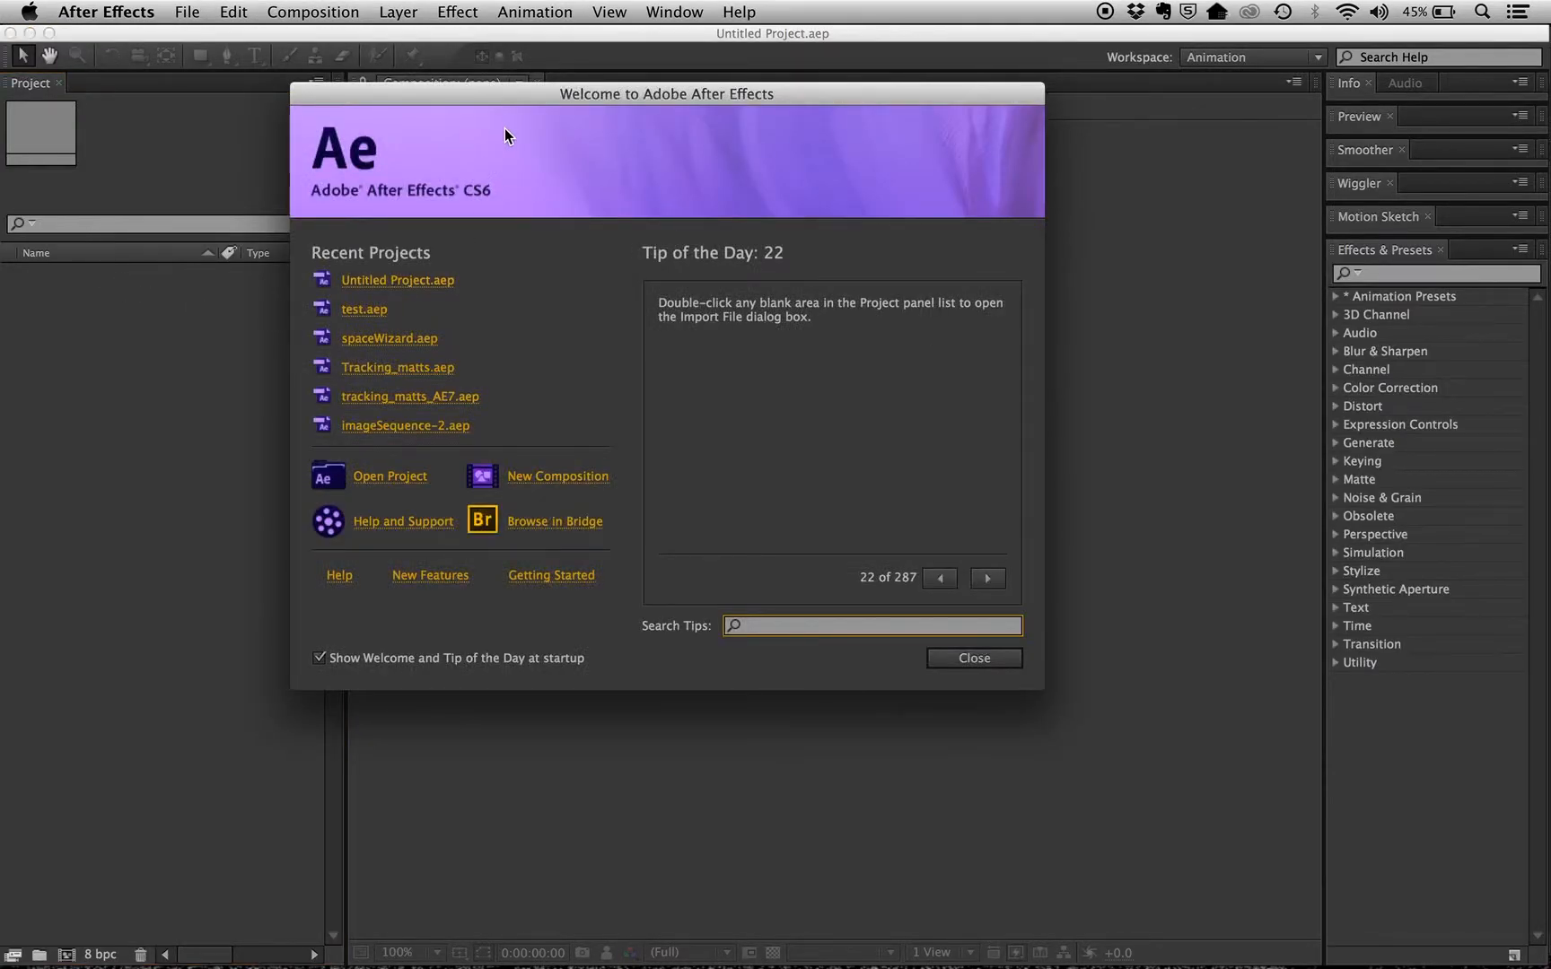
left_click_drag(514, 94, 570, 79)
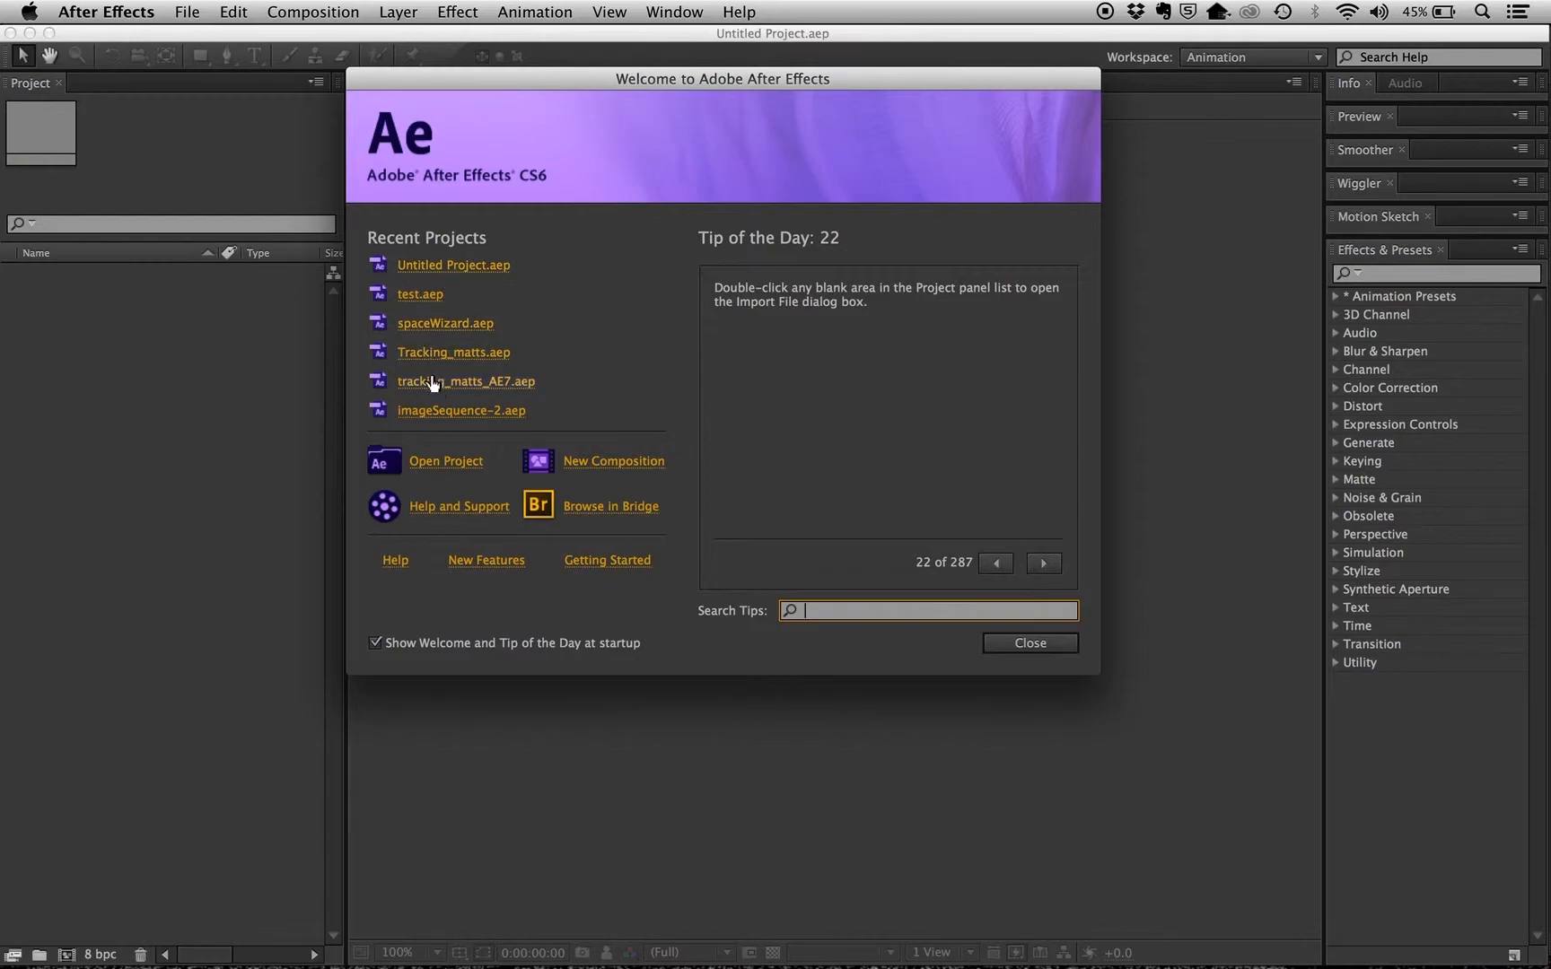
Create a new composition using the Web Video, 320 x 240 preset at 15 frames per second with a 10-second duration
left_click(590, 460)
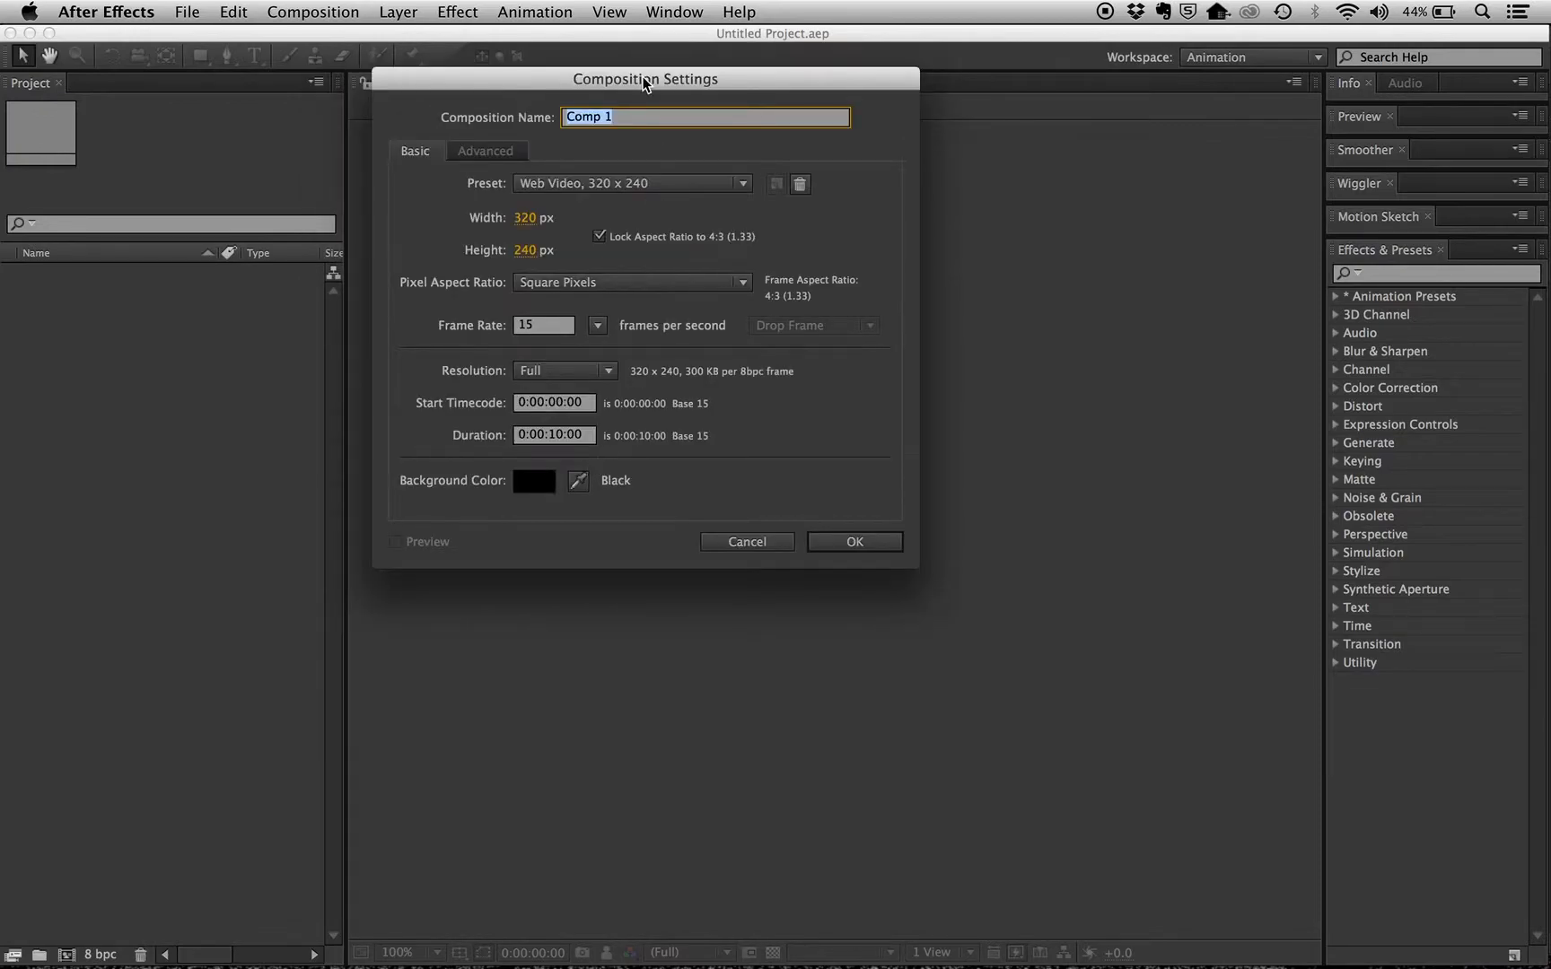
left_click_drag(639, 76, 642, 137)
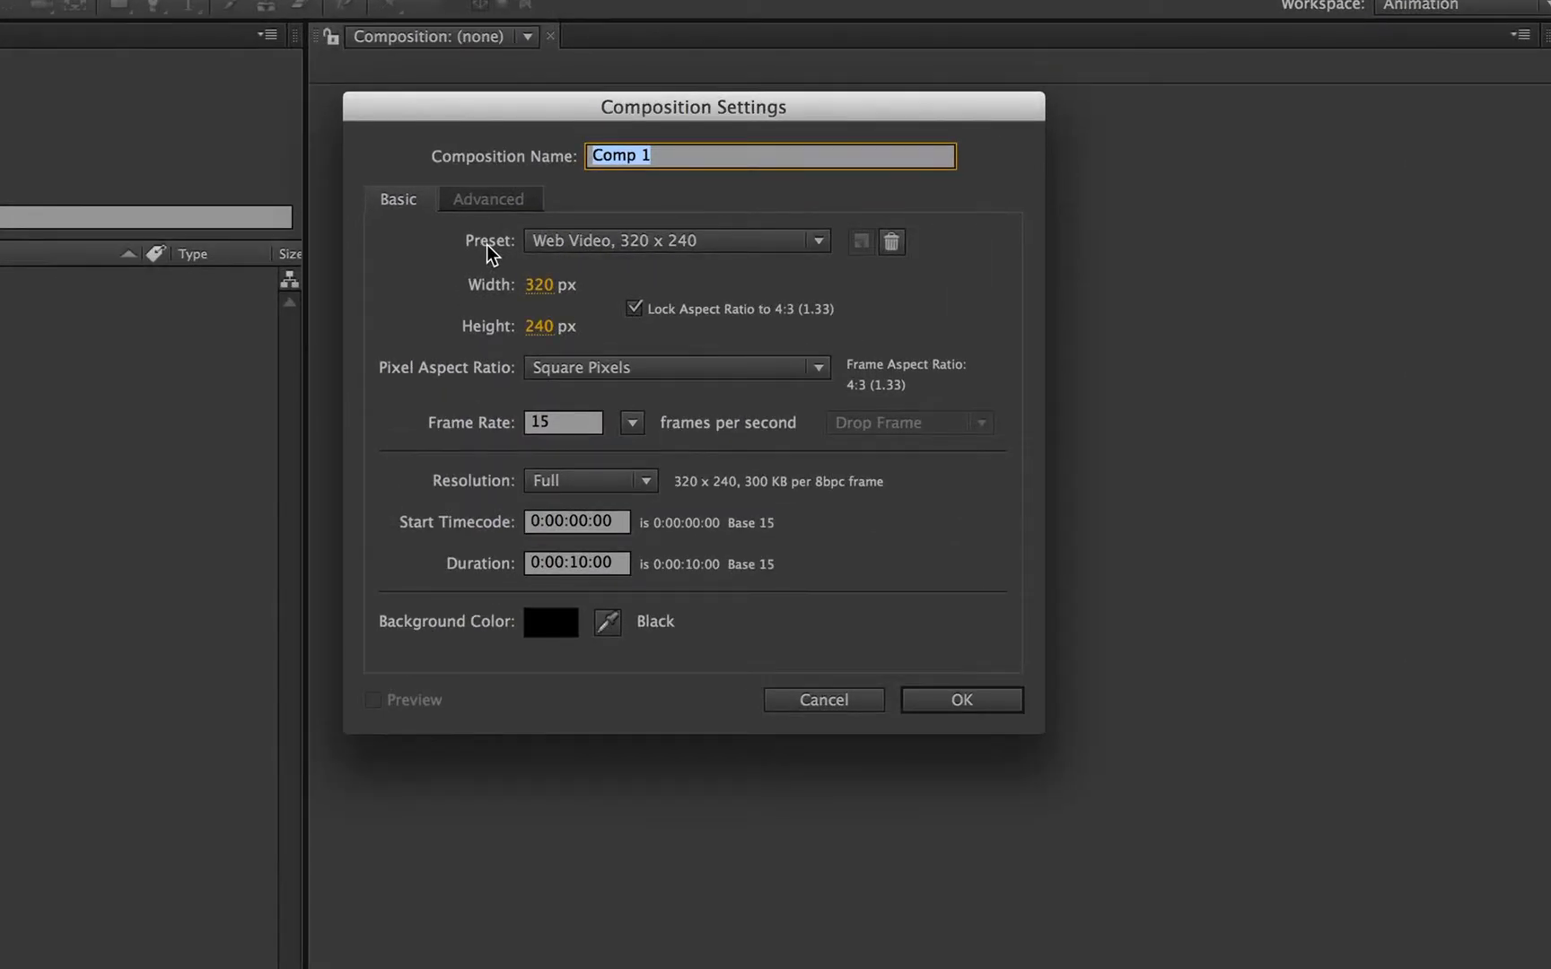
left_click(814, 241)
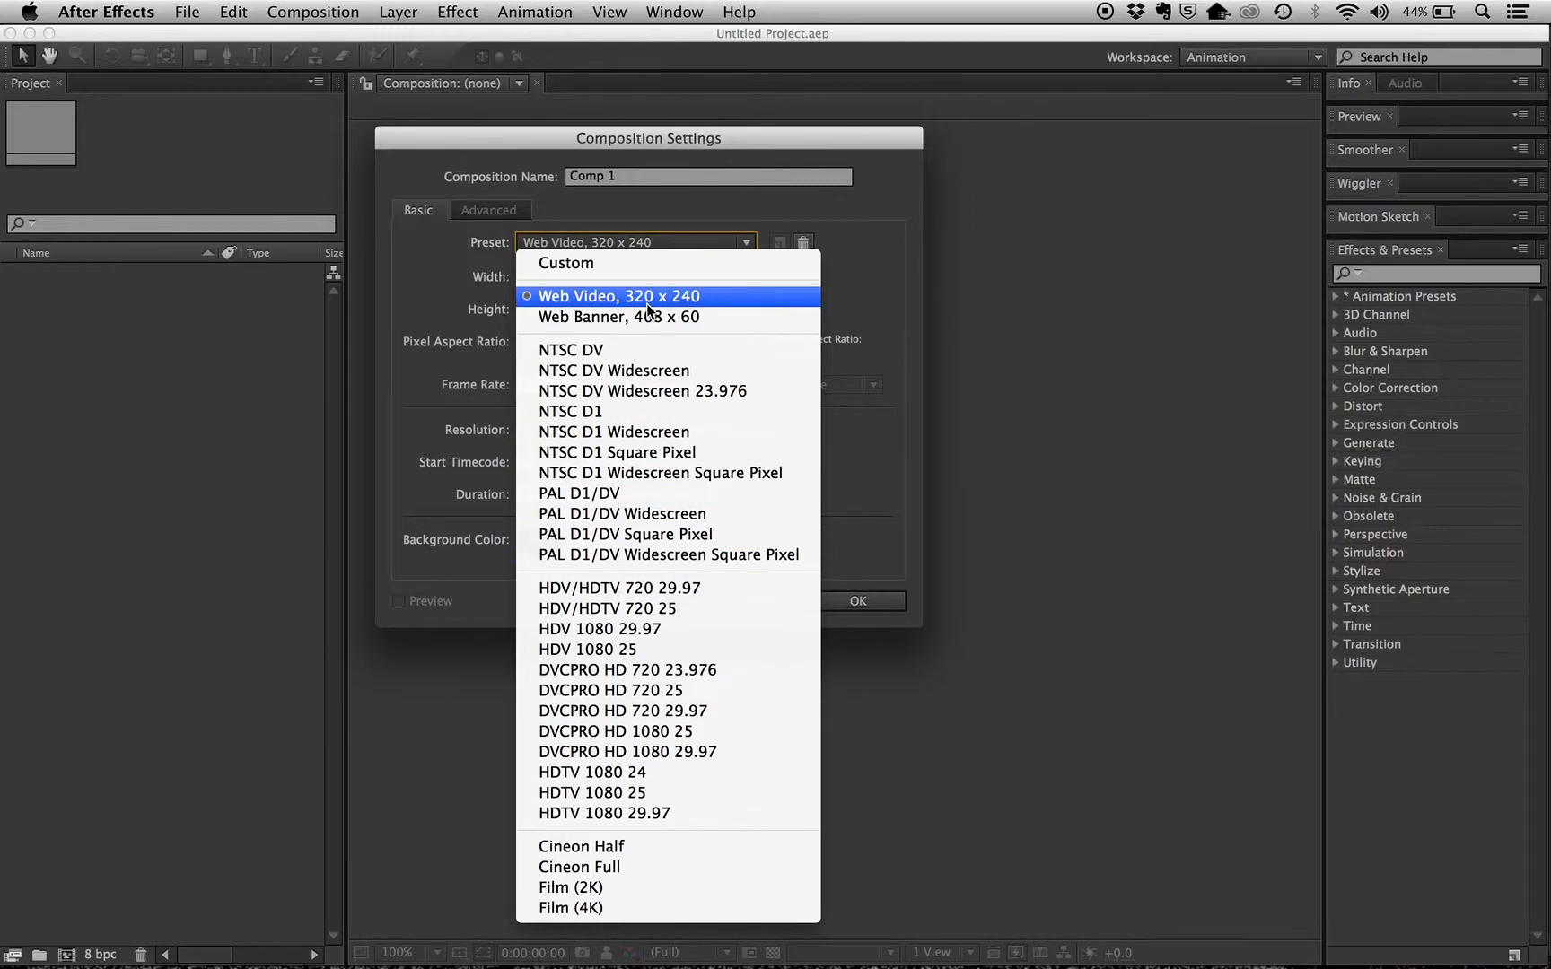
left_click(707, 301)
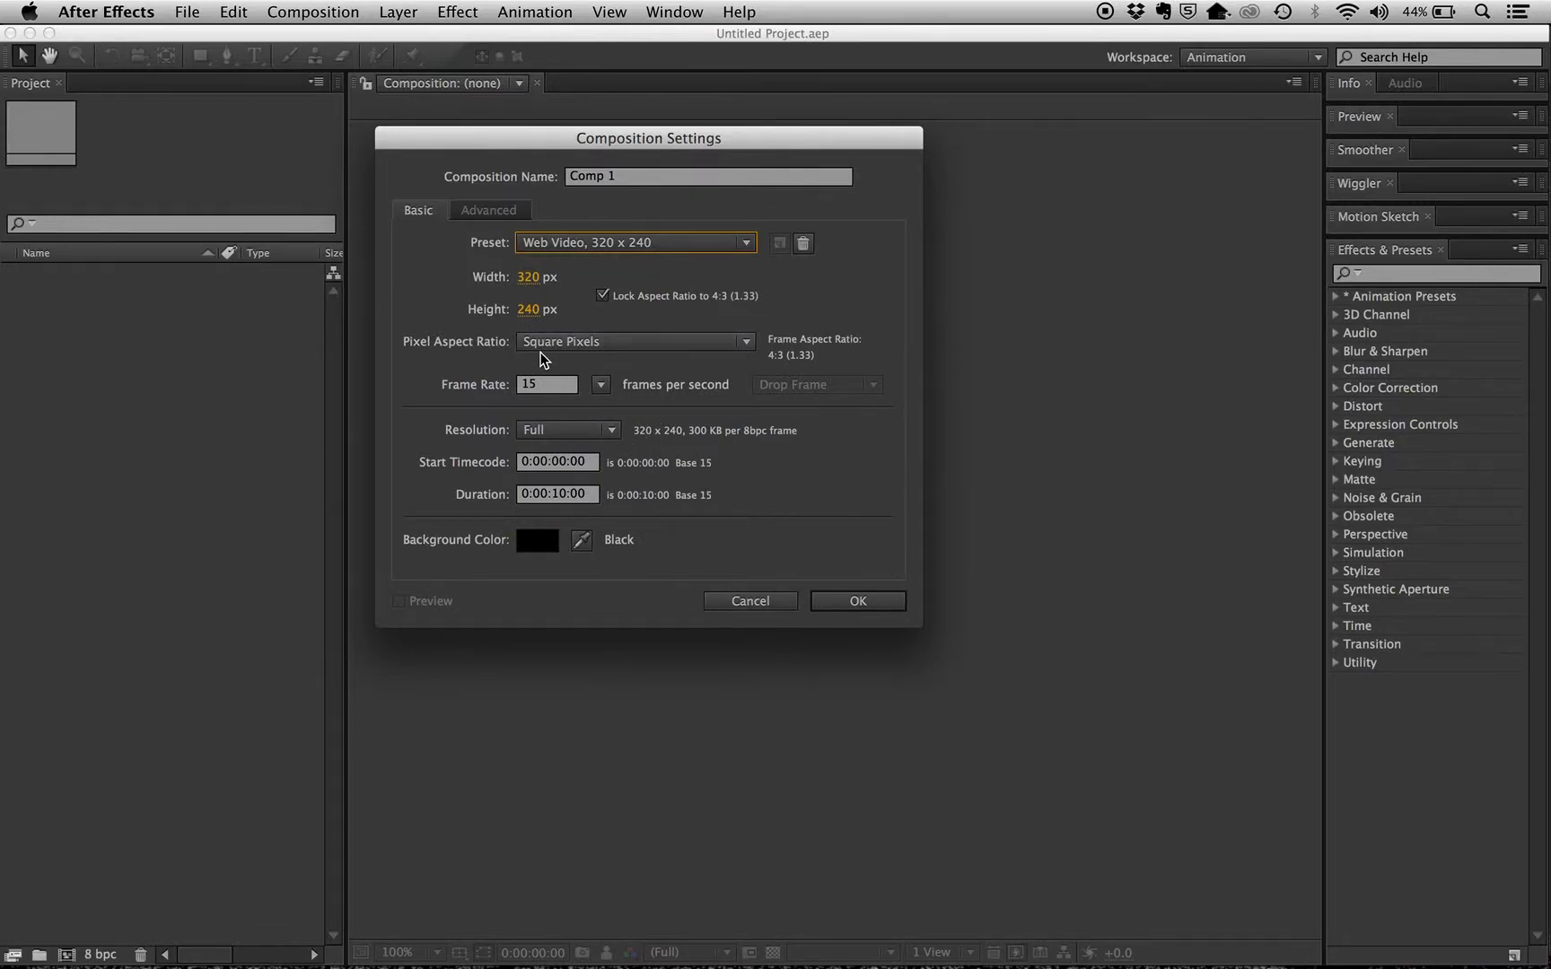
left_click(573, 493)
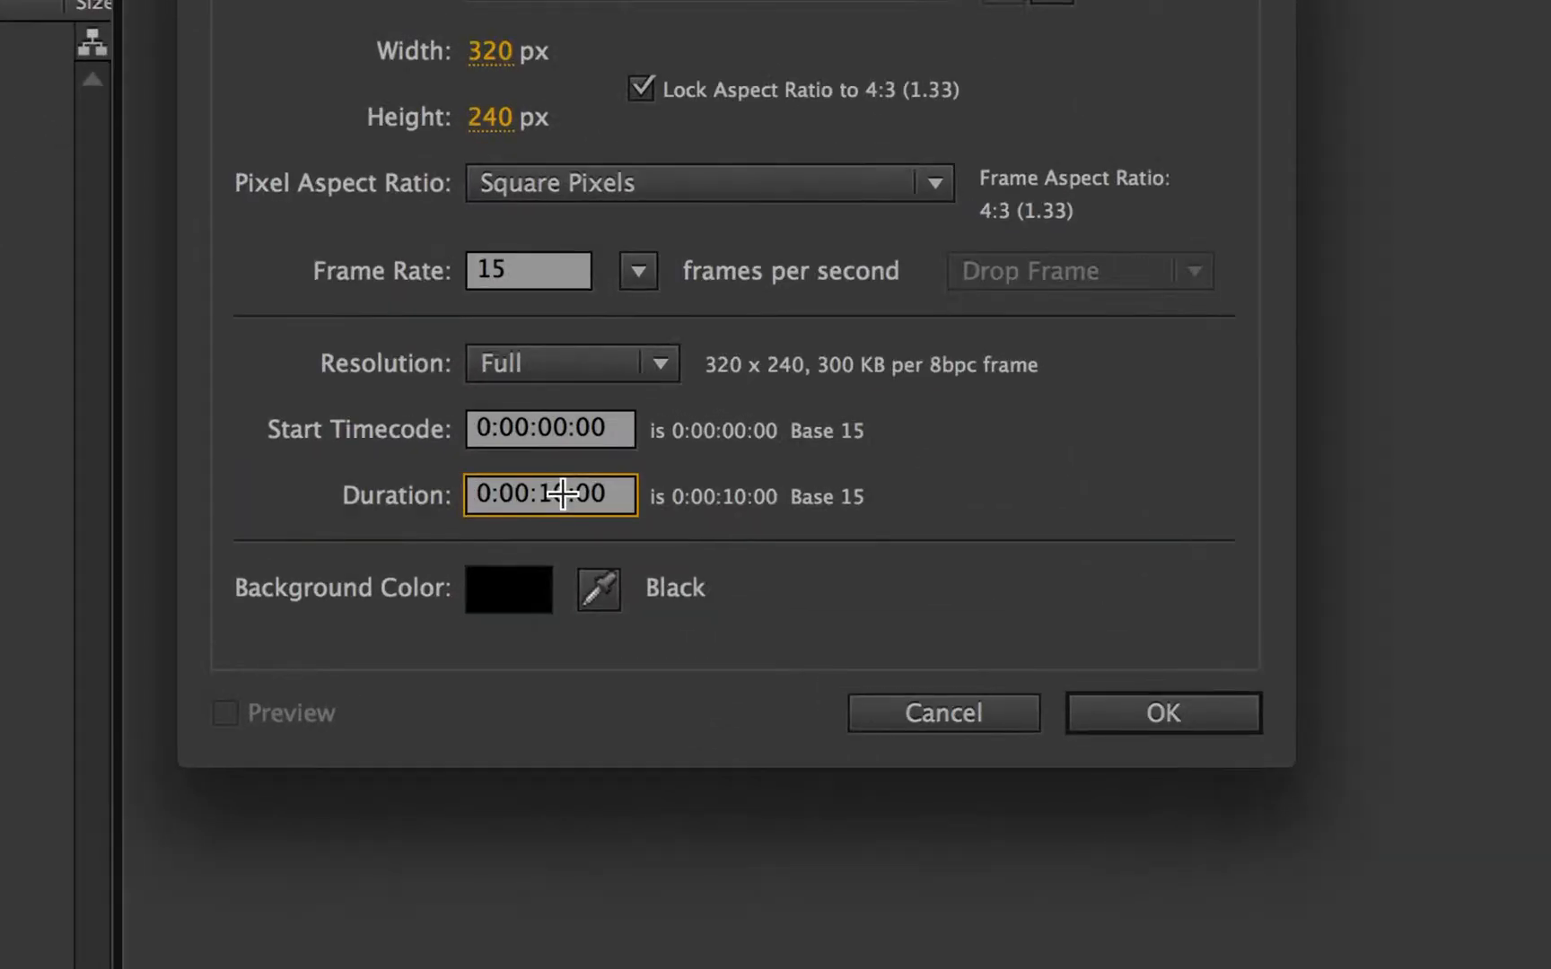
left_click(600, 494)
left_click_drag(588, 496, 552, 496)
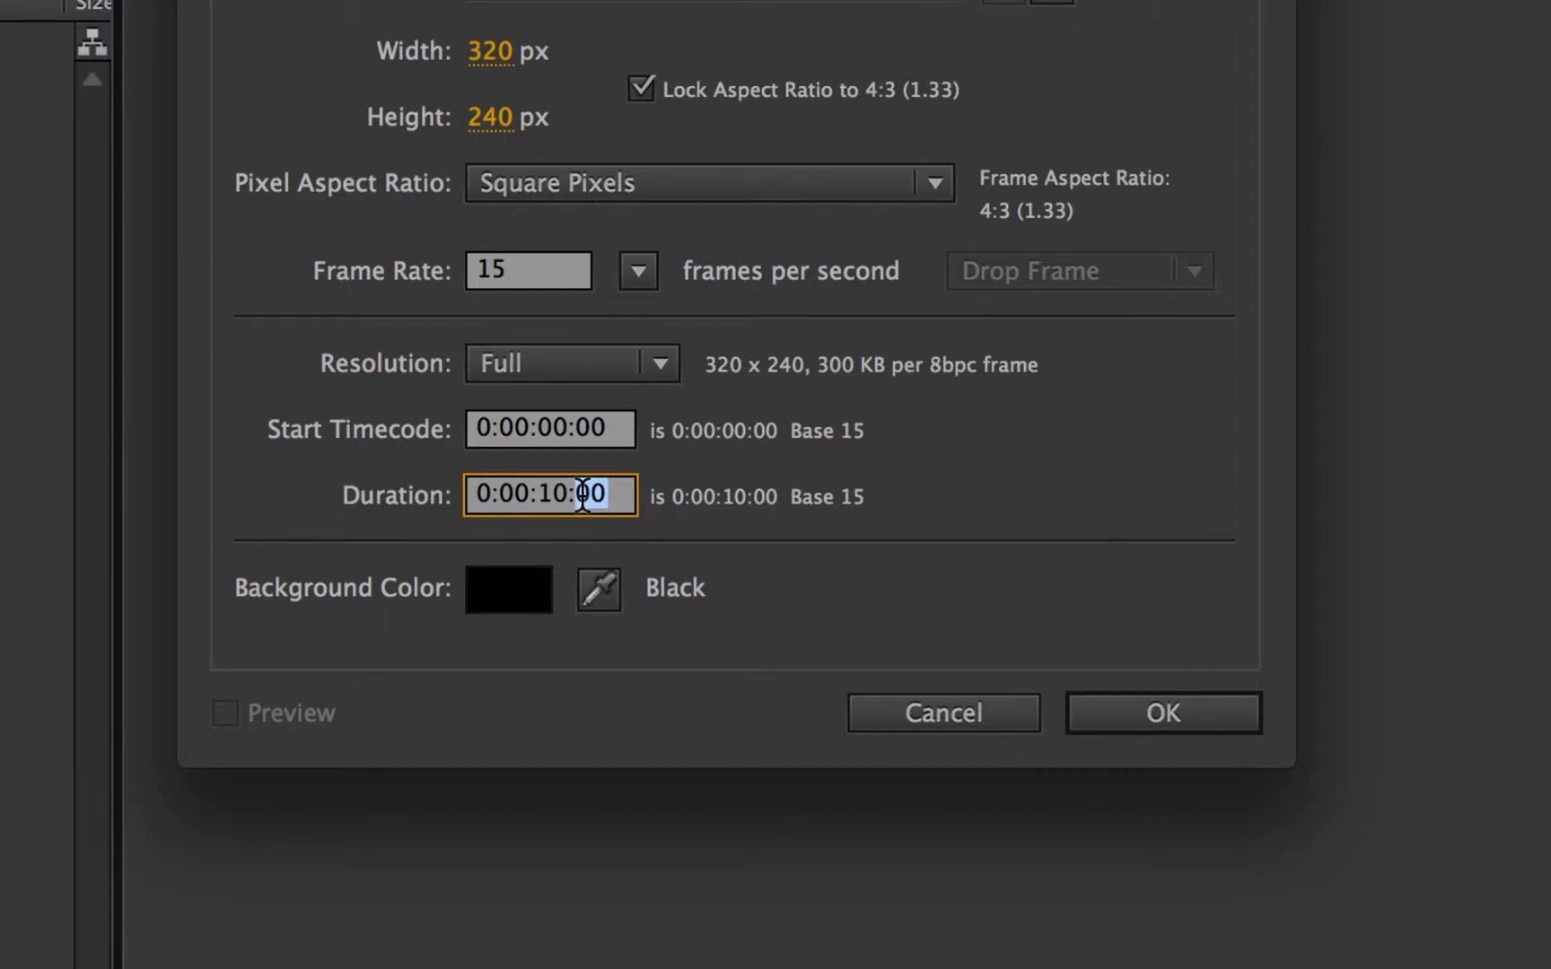
type("05")
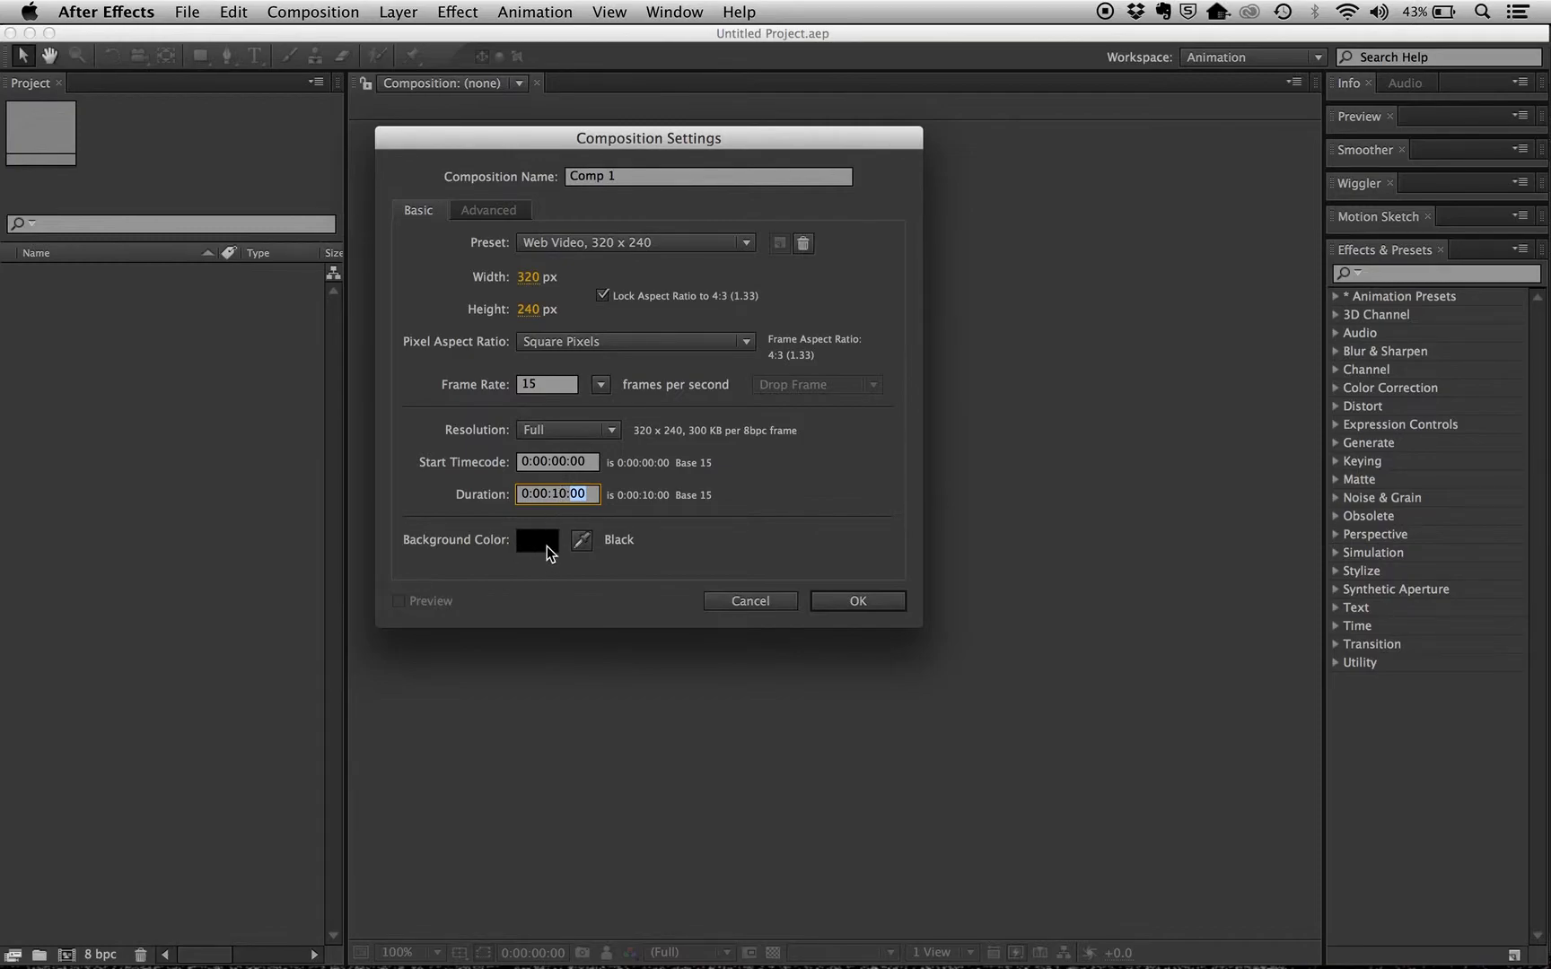
left_click(872, 605)
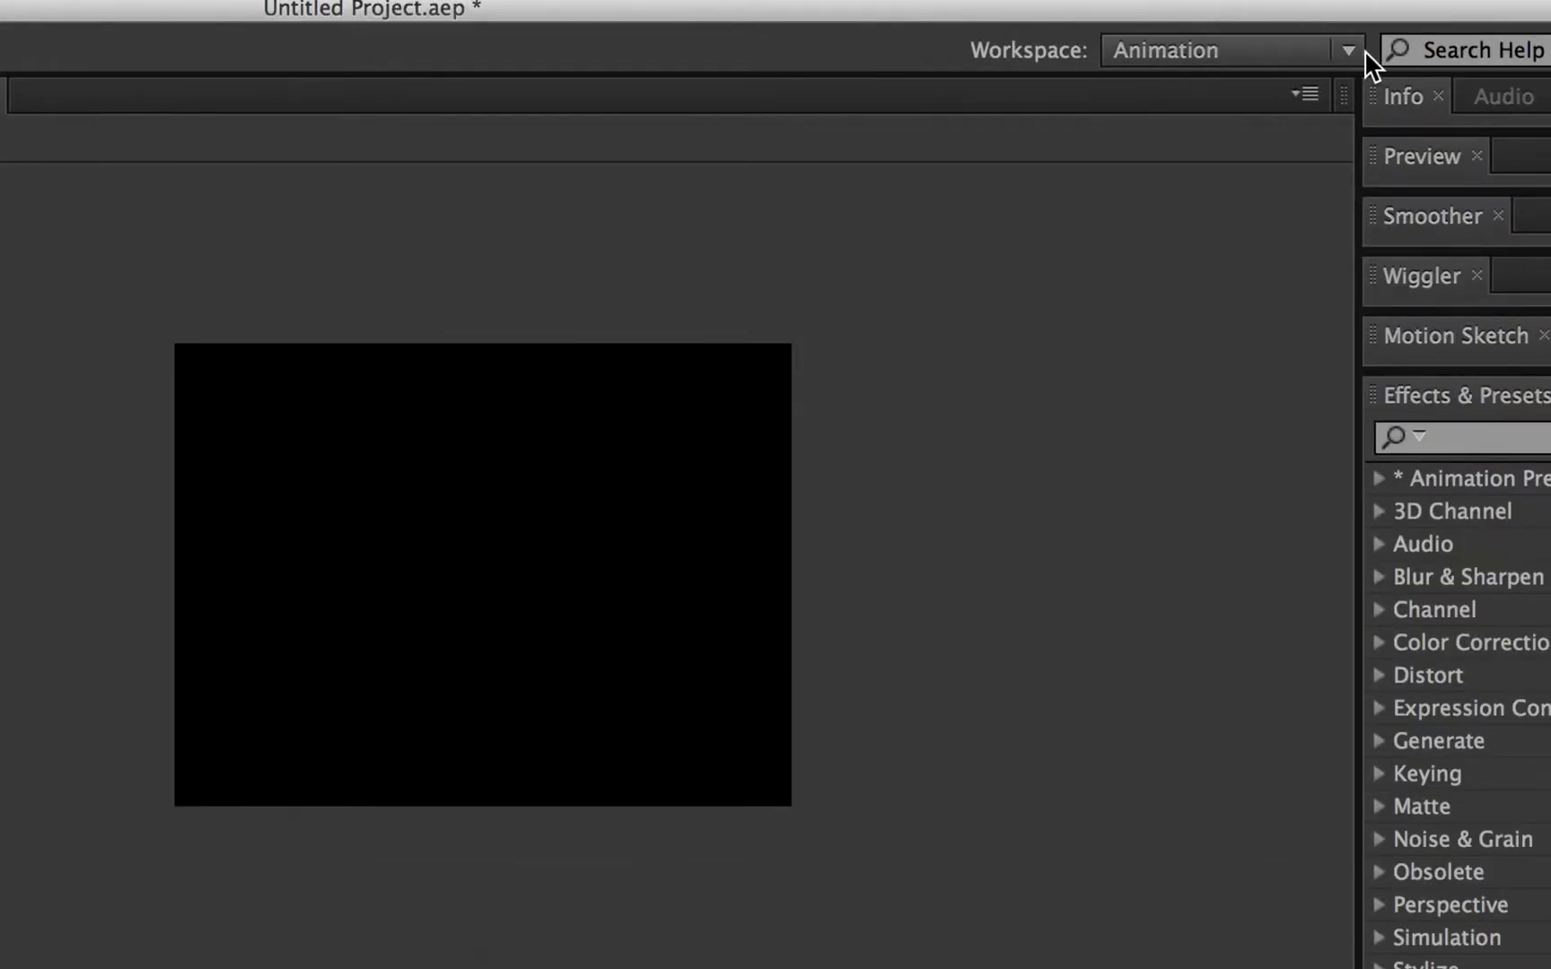
left_click(1349, 51)
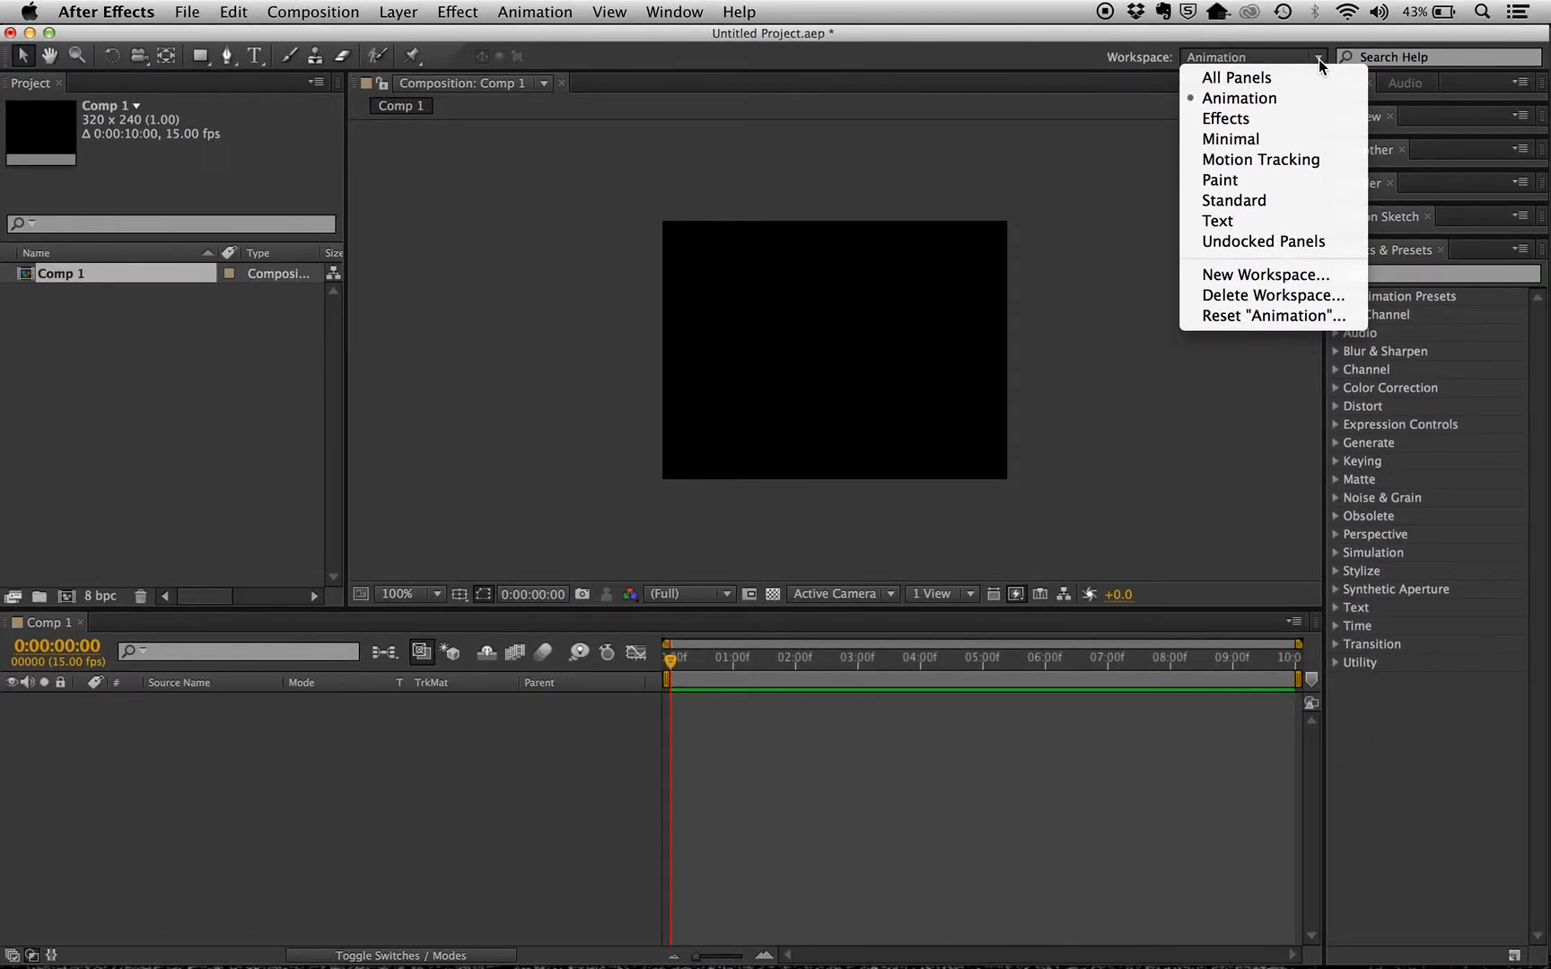
left_click(1426, 255)
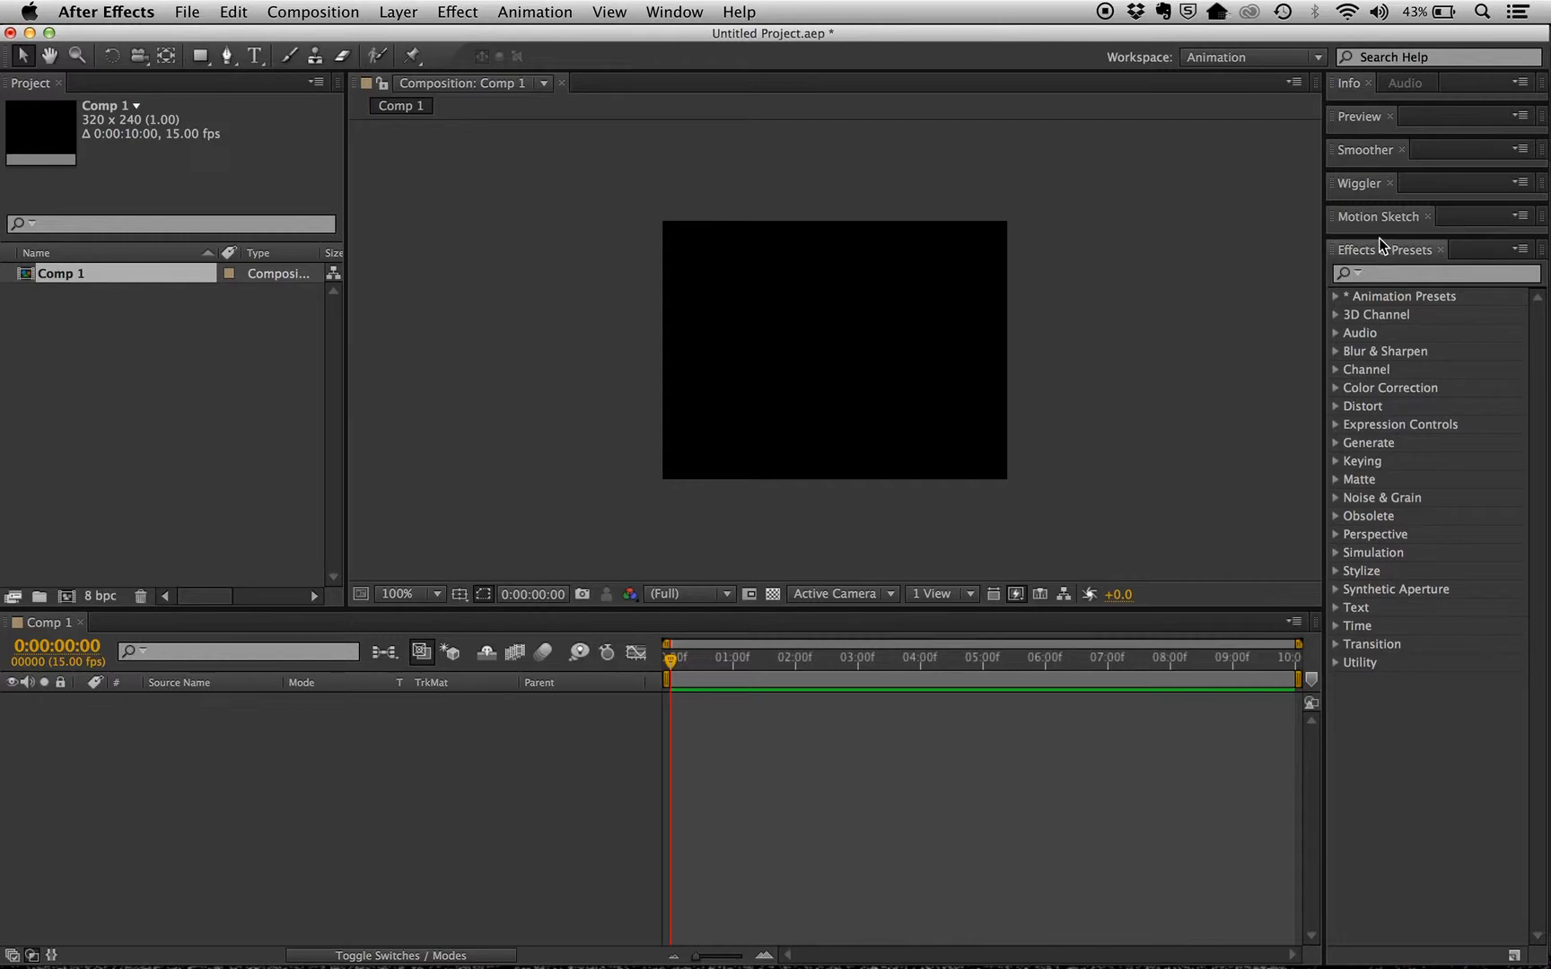
mouse_move(1380, 237)
left_mouse_down()
mouse_move(1378, 597)
mouse_move(1377, 212)
left_mouse_up()
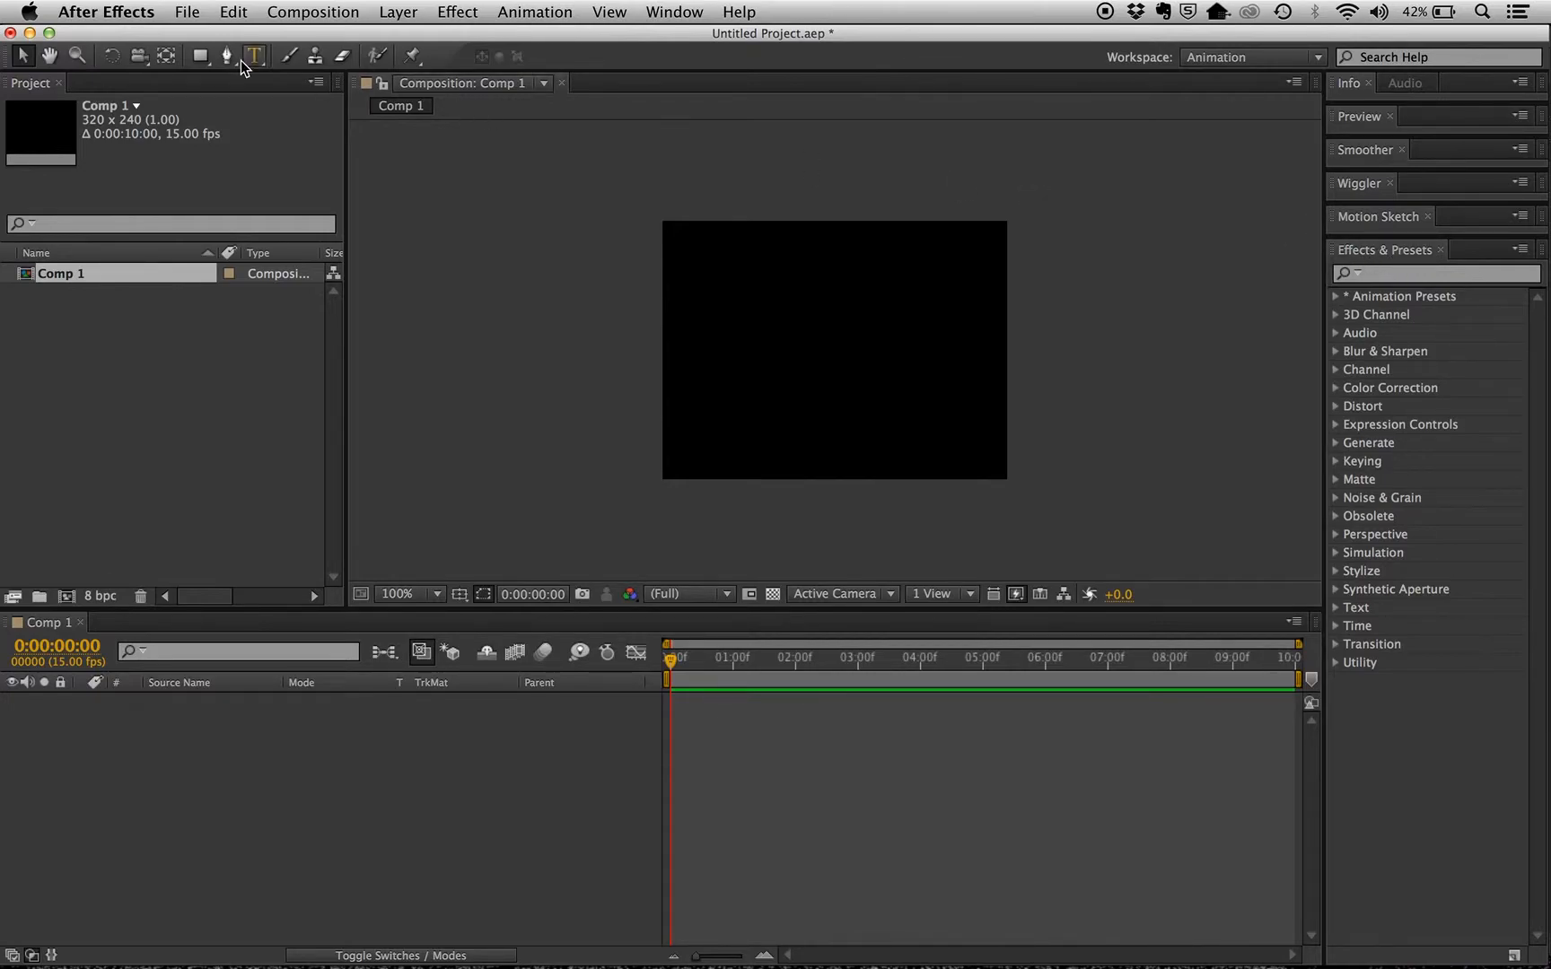
Import mini-project-2-sources.psd from the sources folder as Composition - Retain Layer Sizes with editable layer styles
left_click(186, 12)
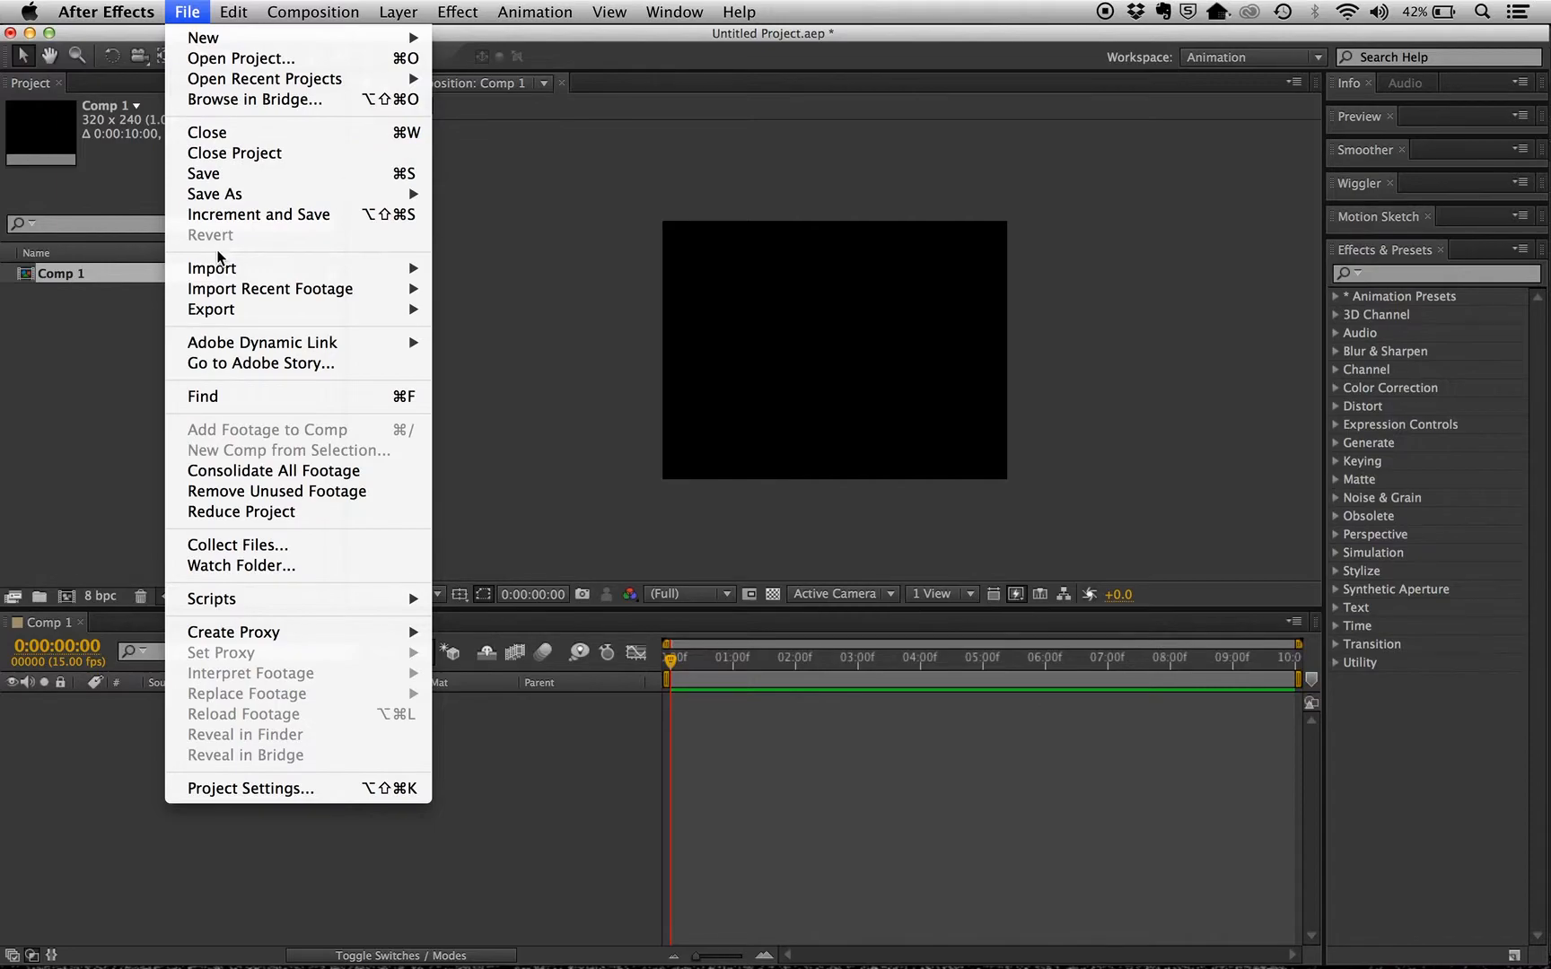
mouse_move(218, 266)
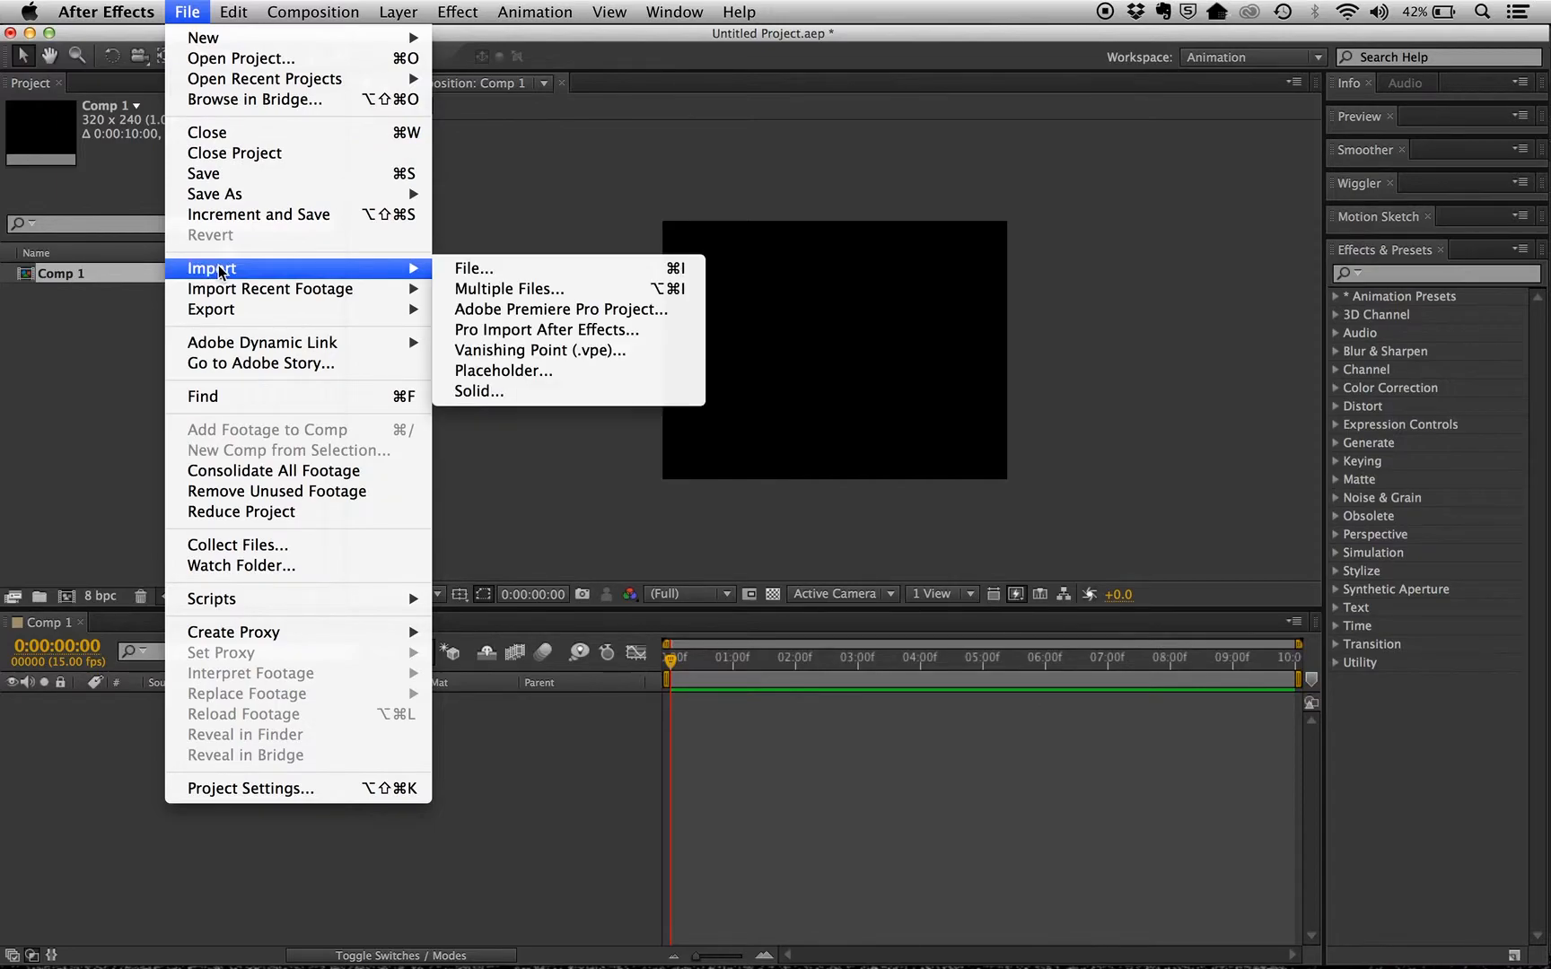
left_click(535, 269)
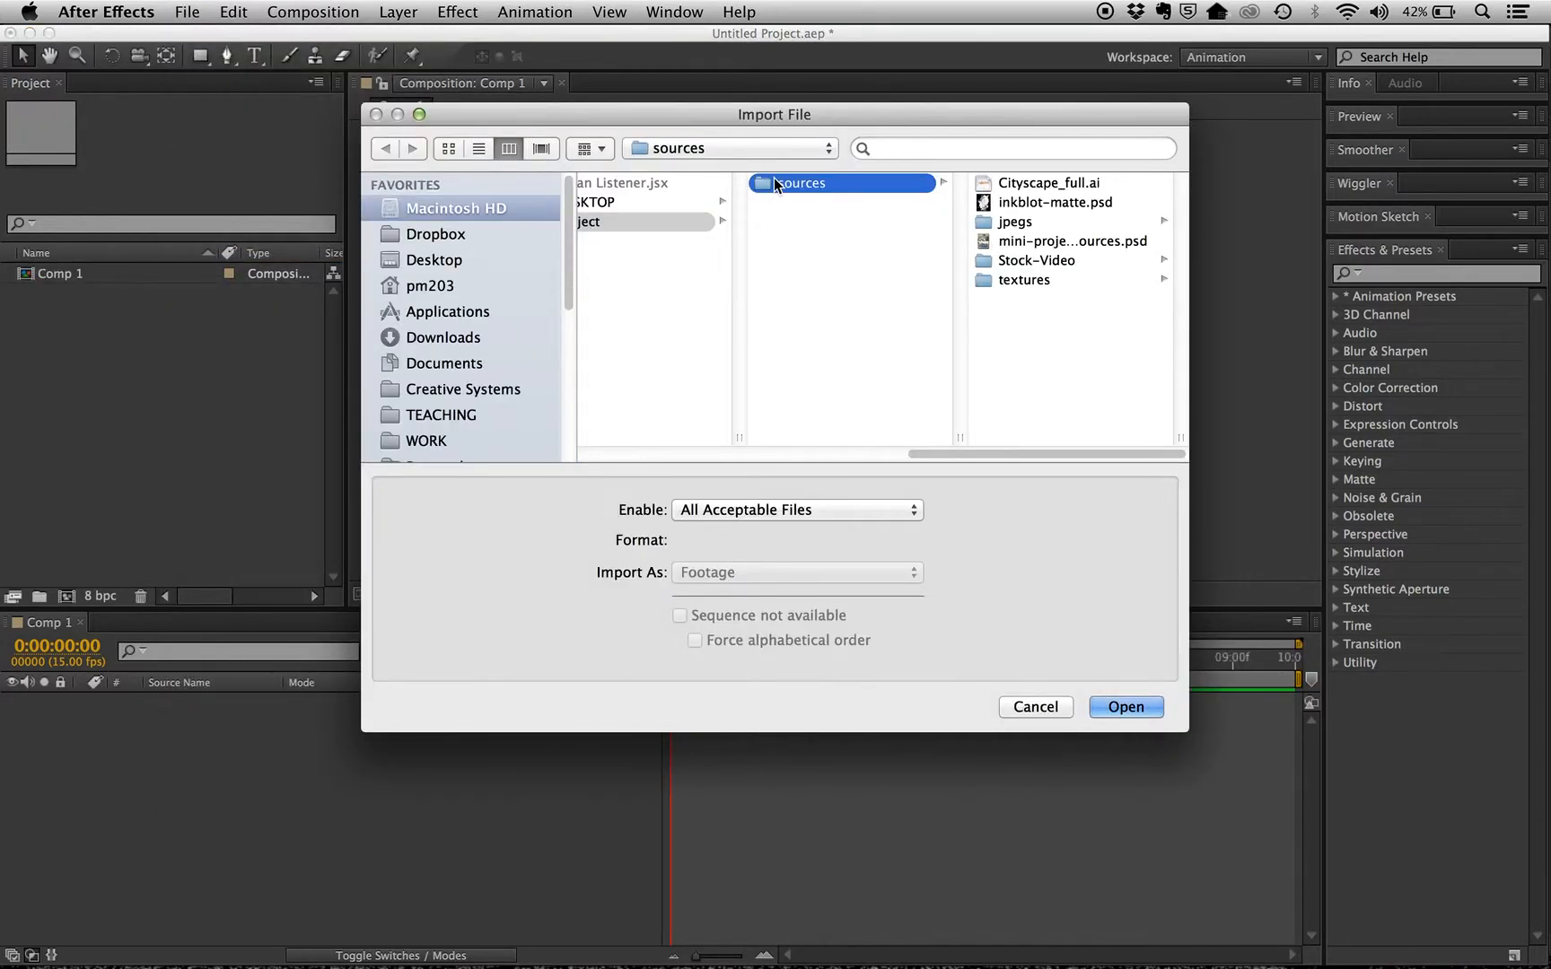
left_click(1009, 243)
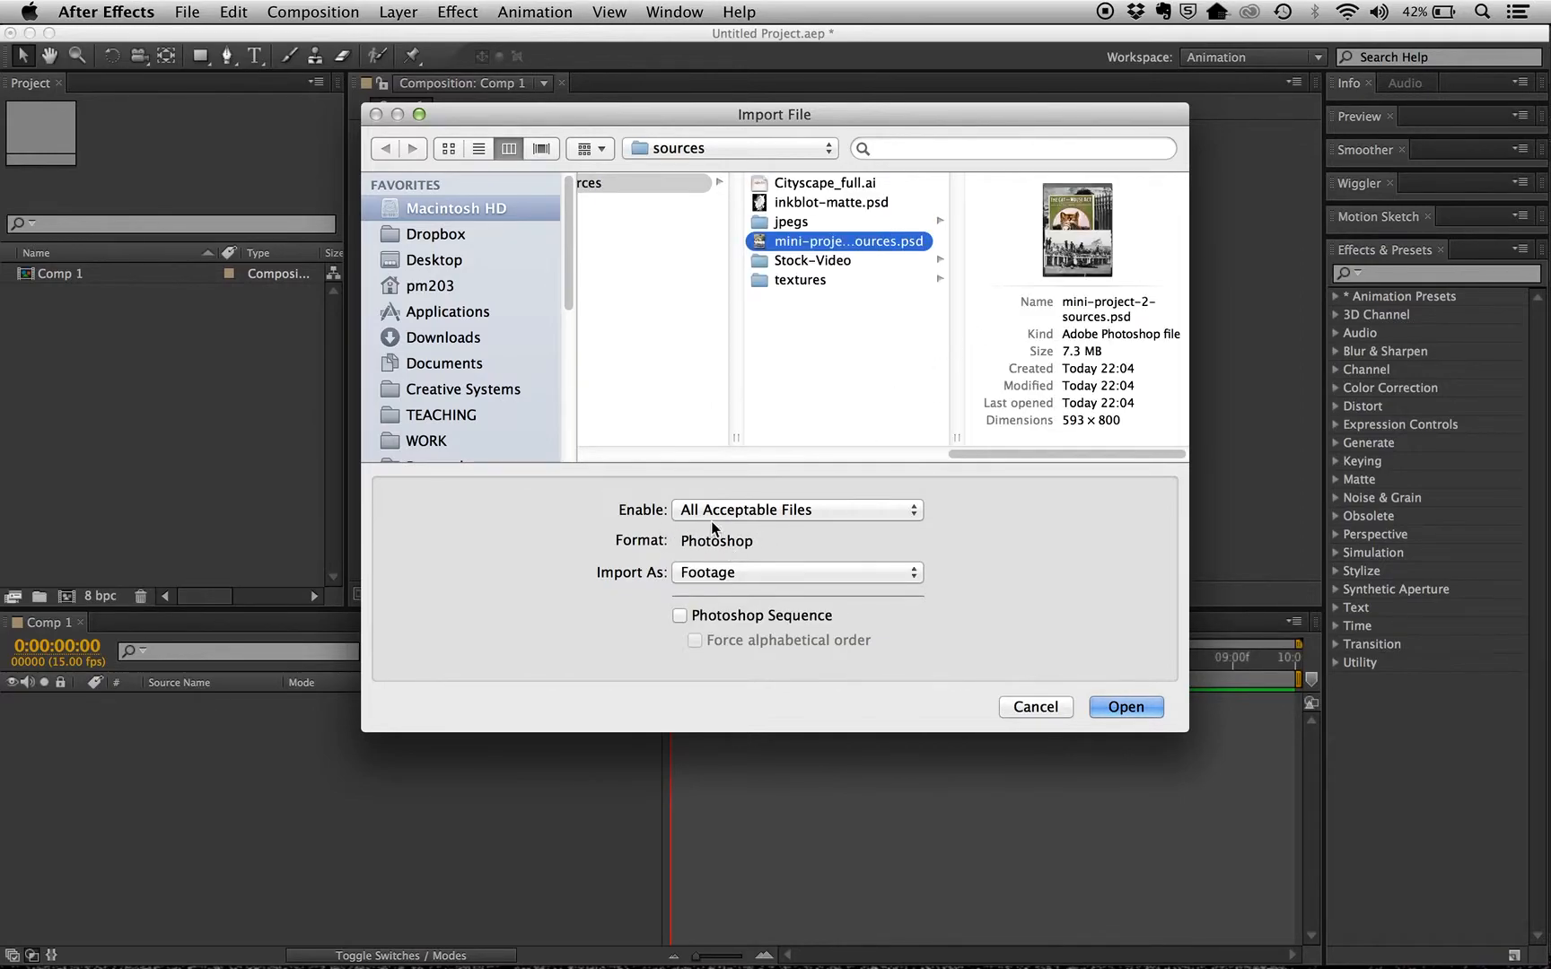
left_click(780, 512)
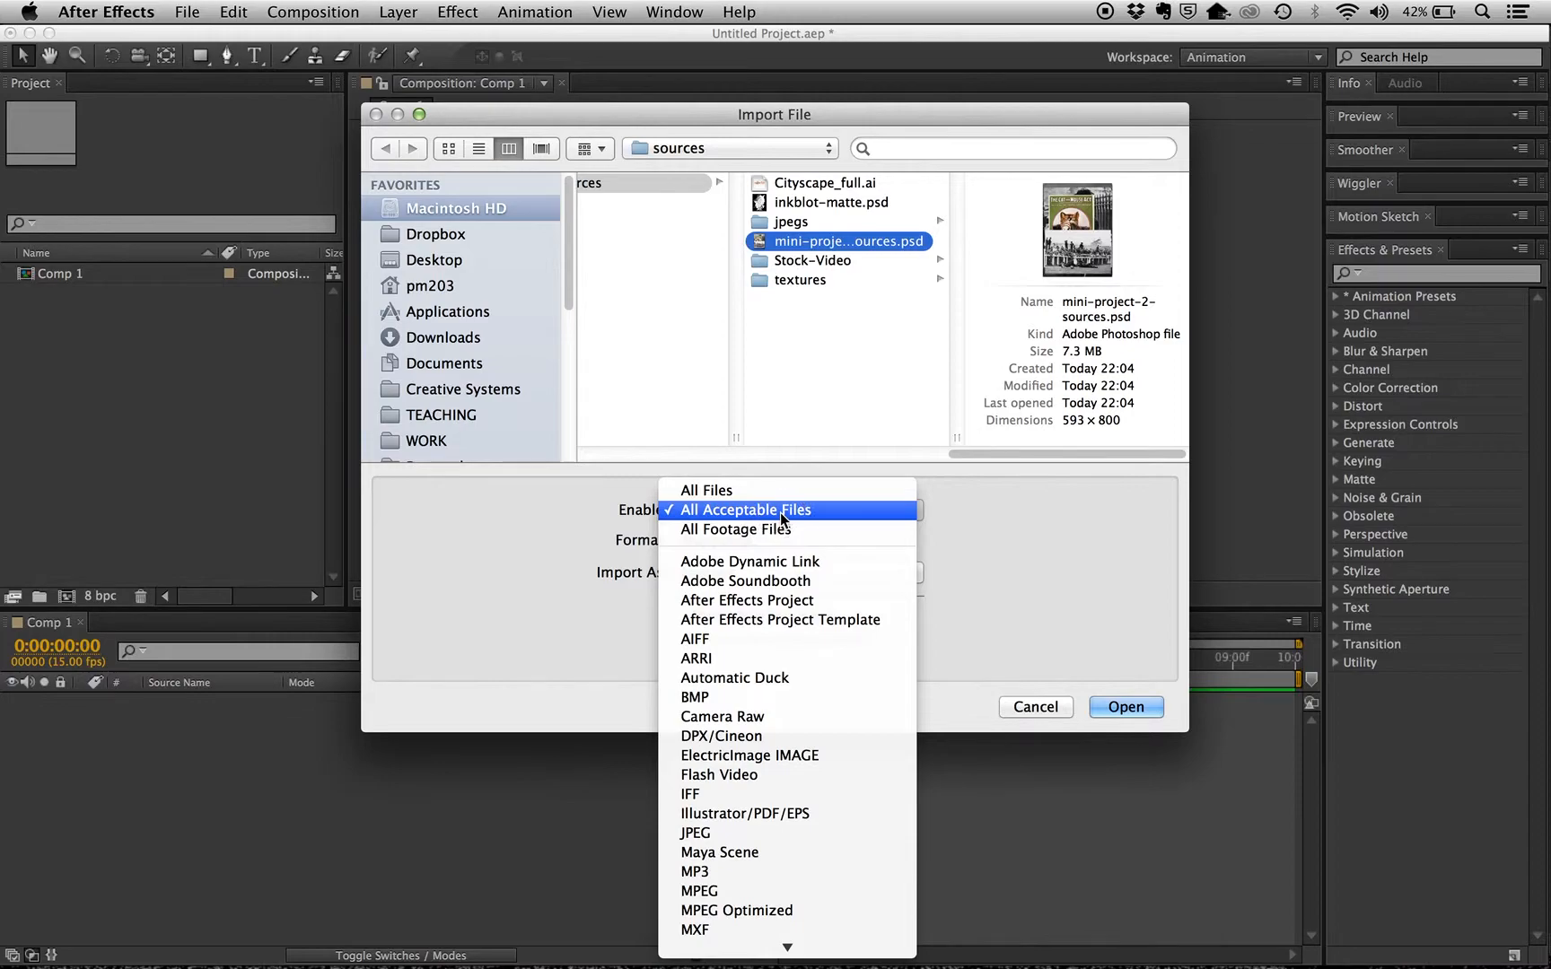
left_click(780, 510)
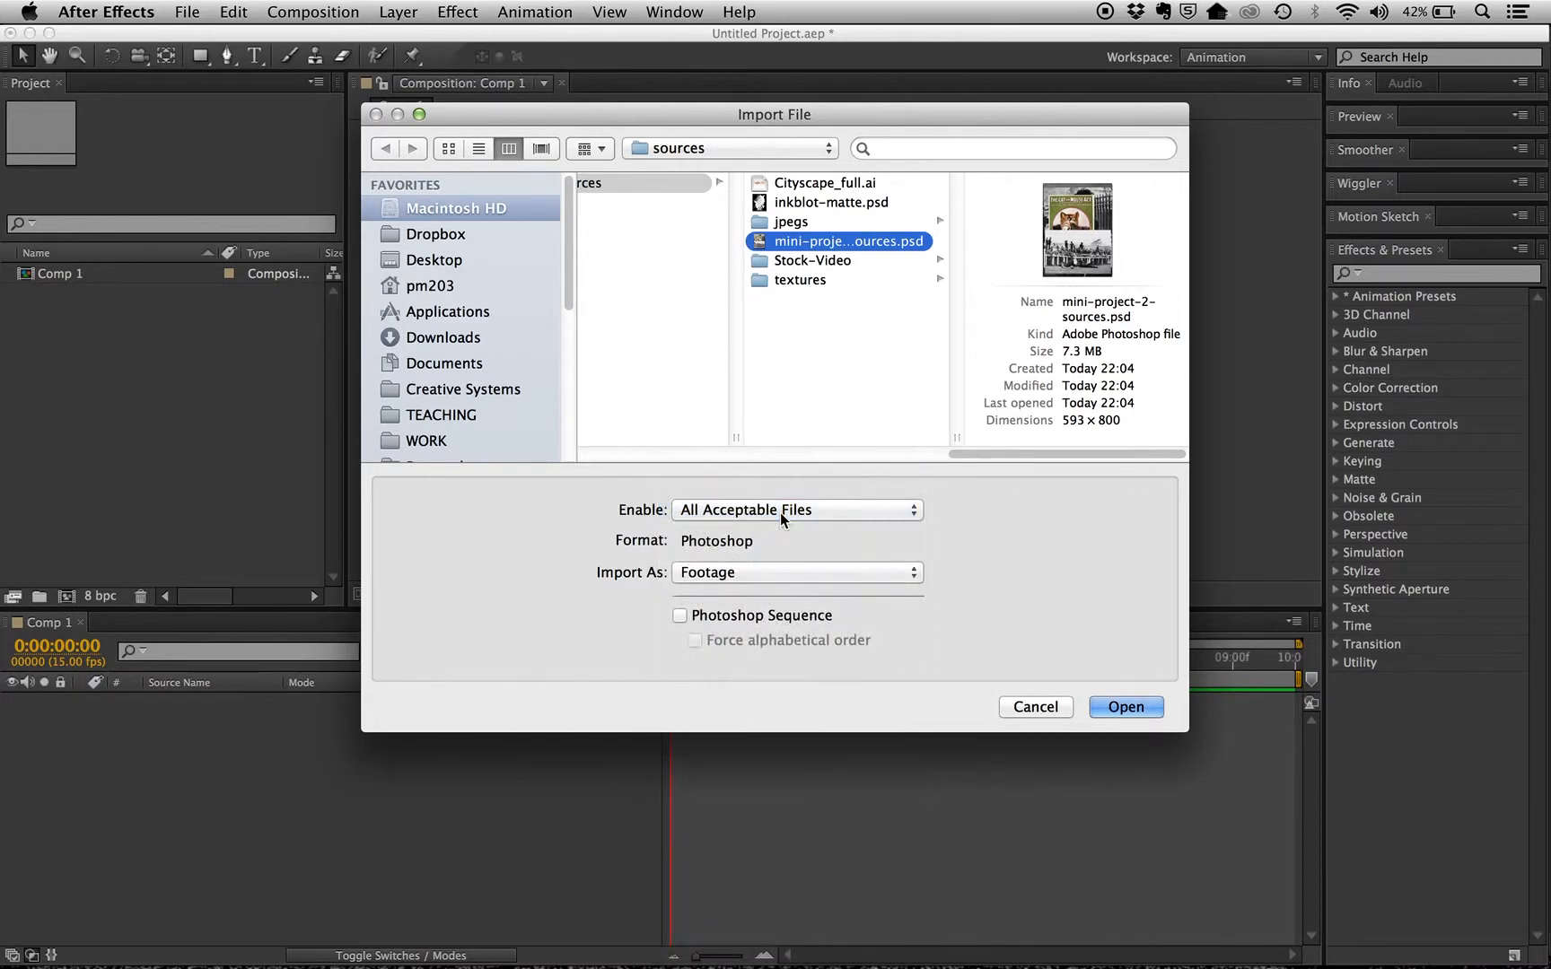
left_click(706, 584)
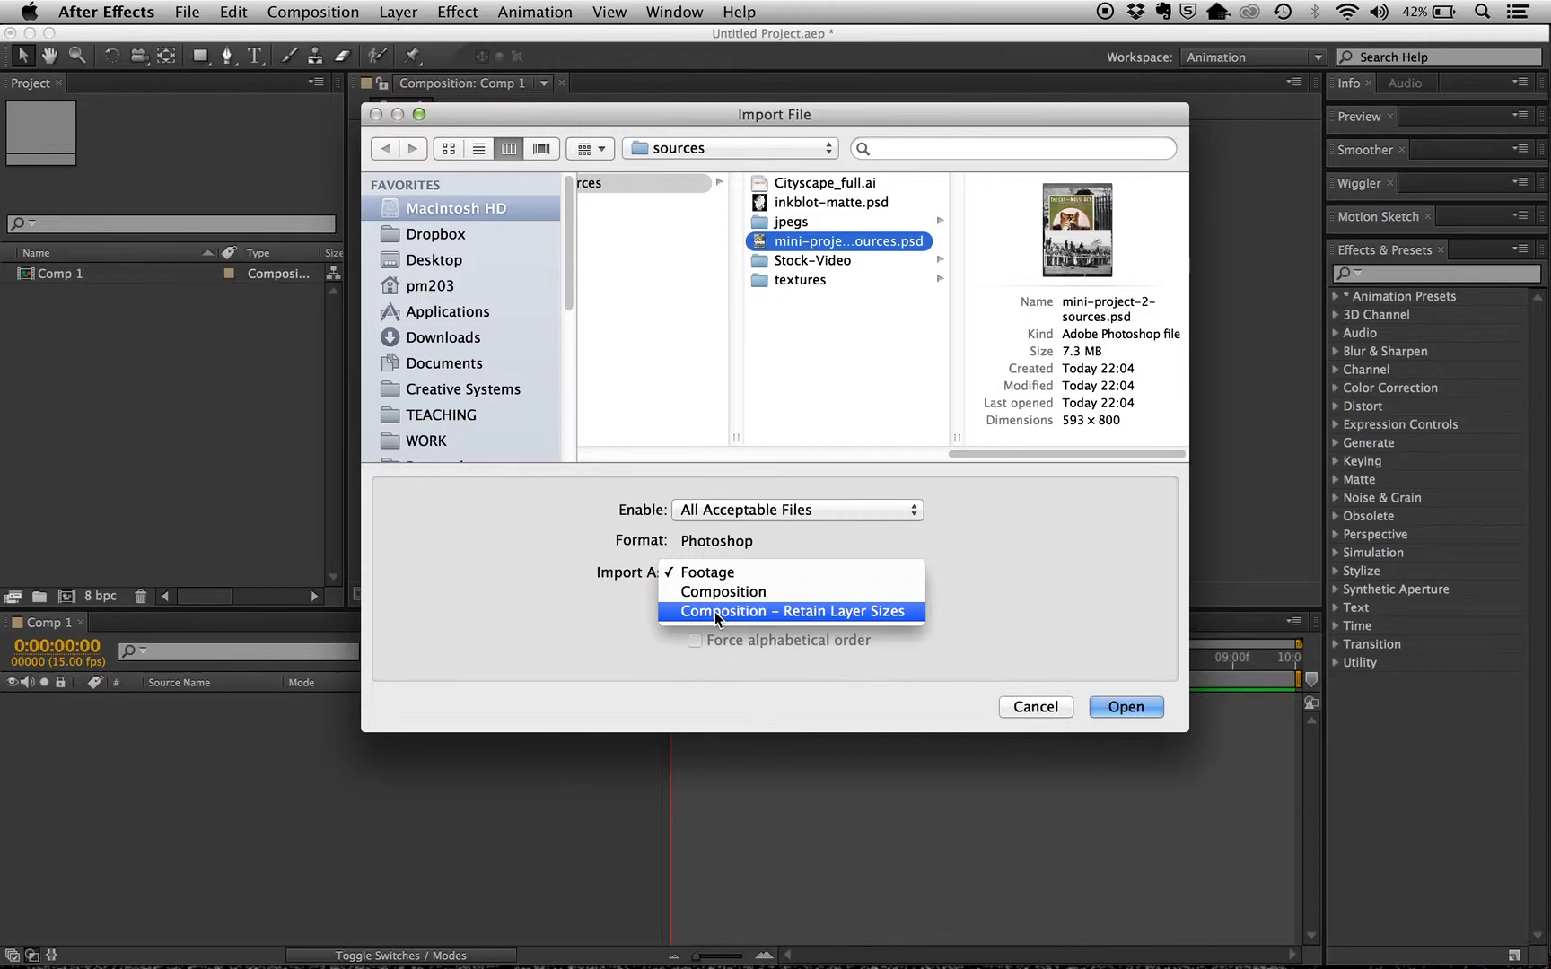
left_click(714, 611)
left_click(1108, 708)
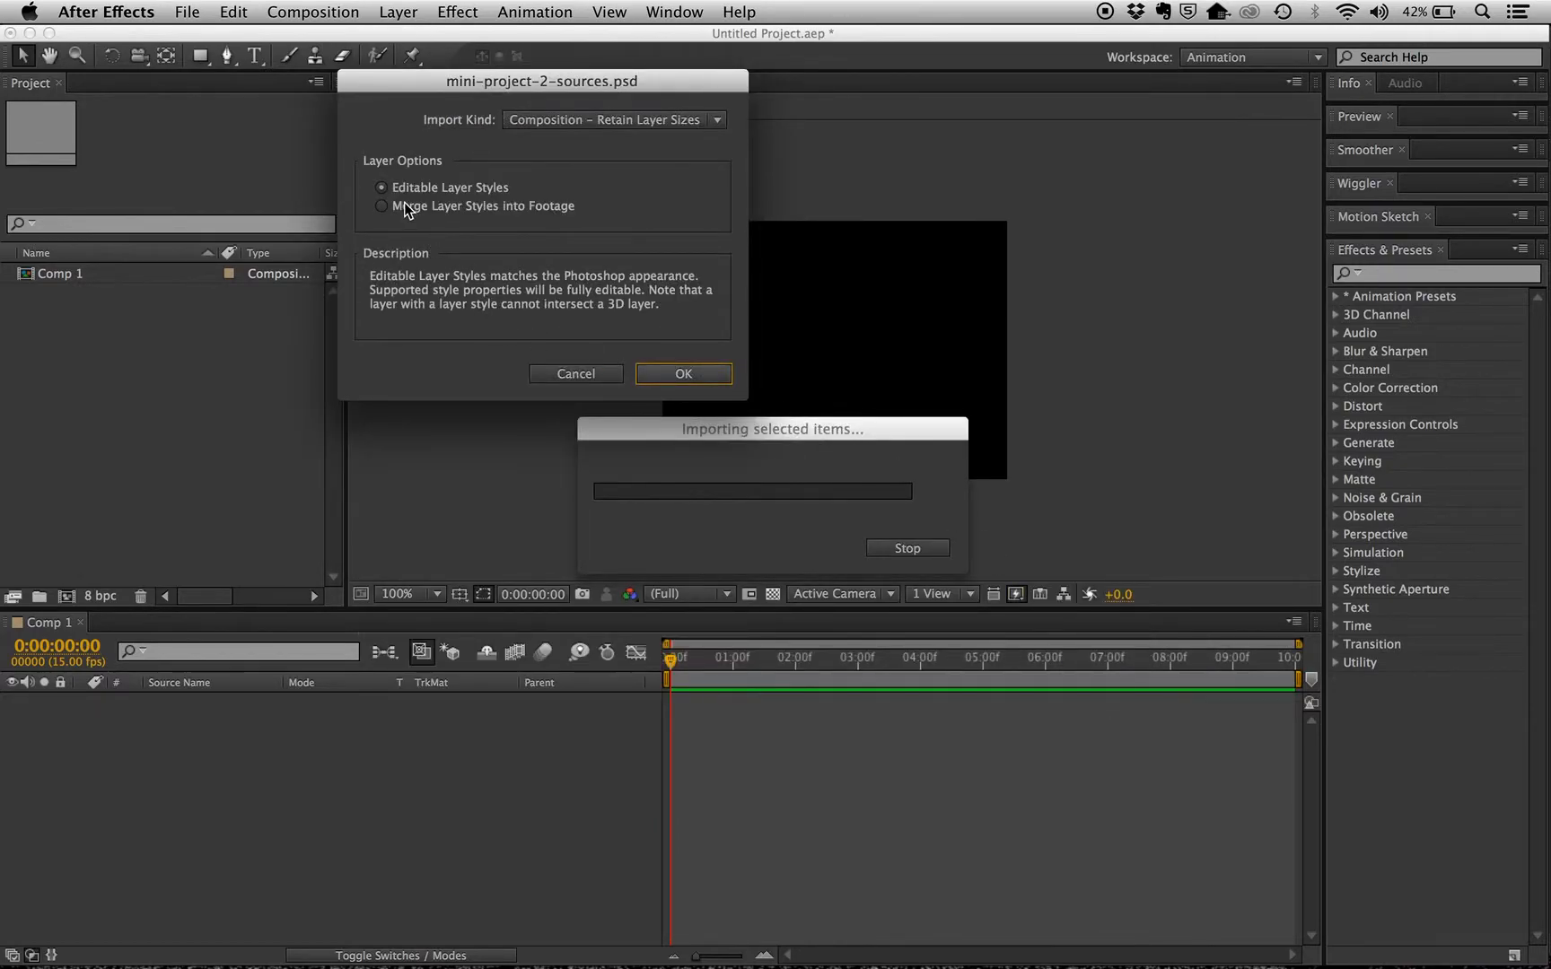
left_click(683, 373)
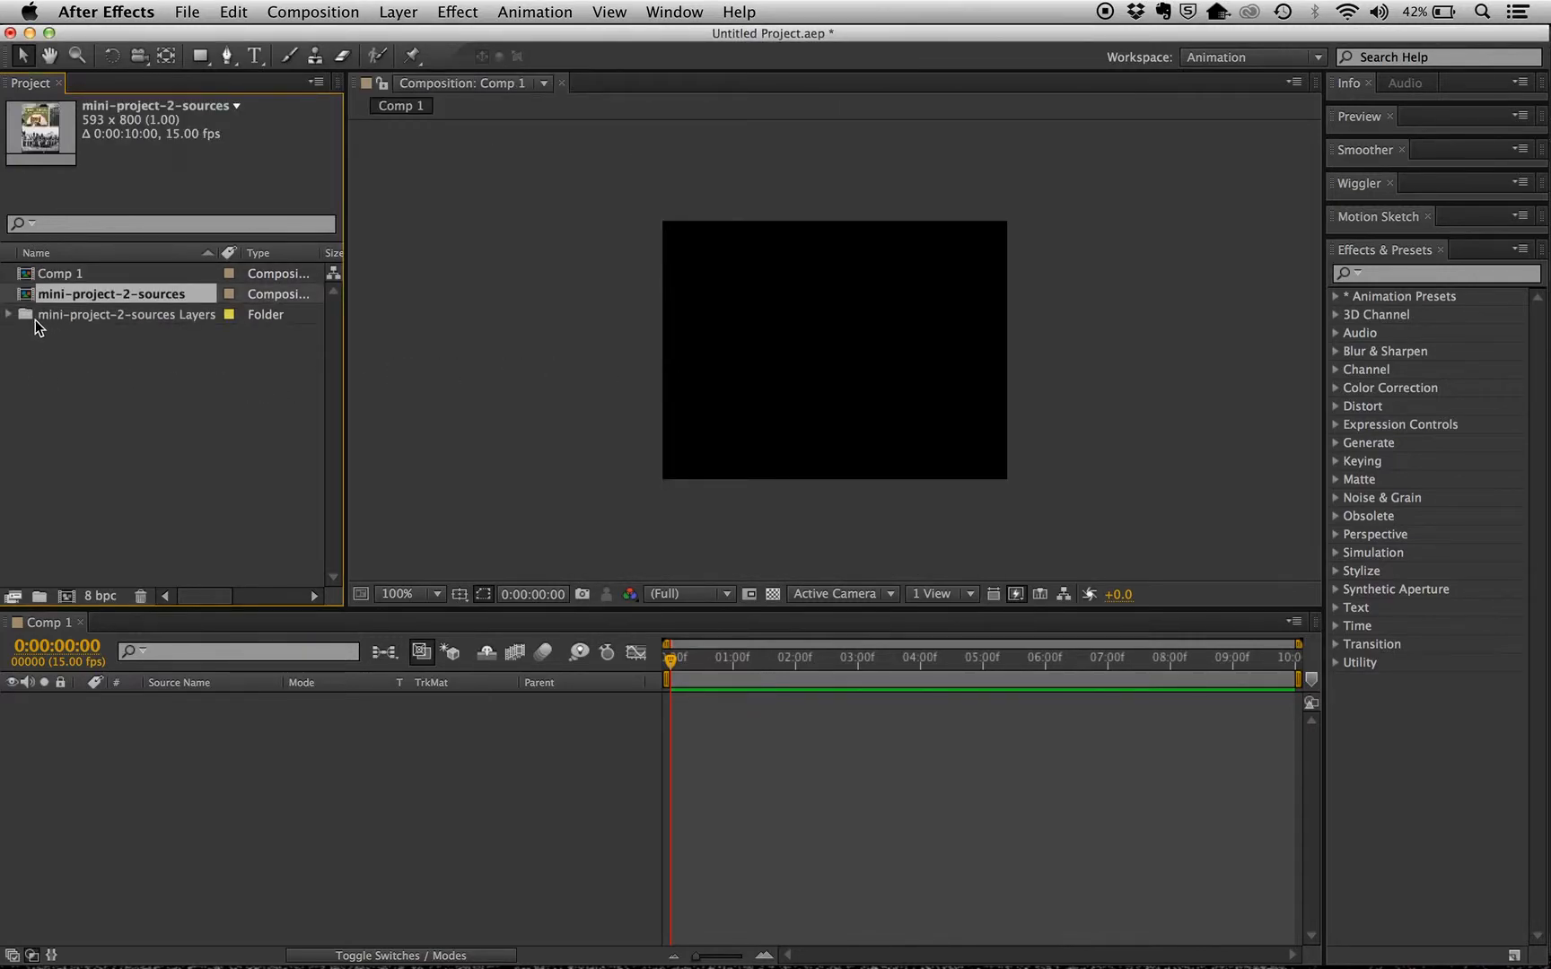
Check the files in the mini-project-2-sources Layers folder and open the mini-project-2-sources composition
left_click(9, 315)
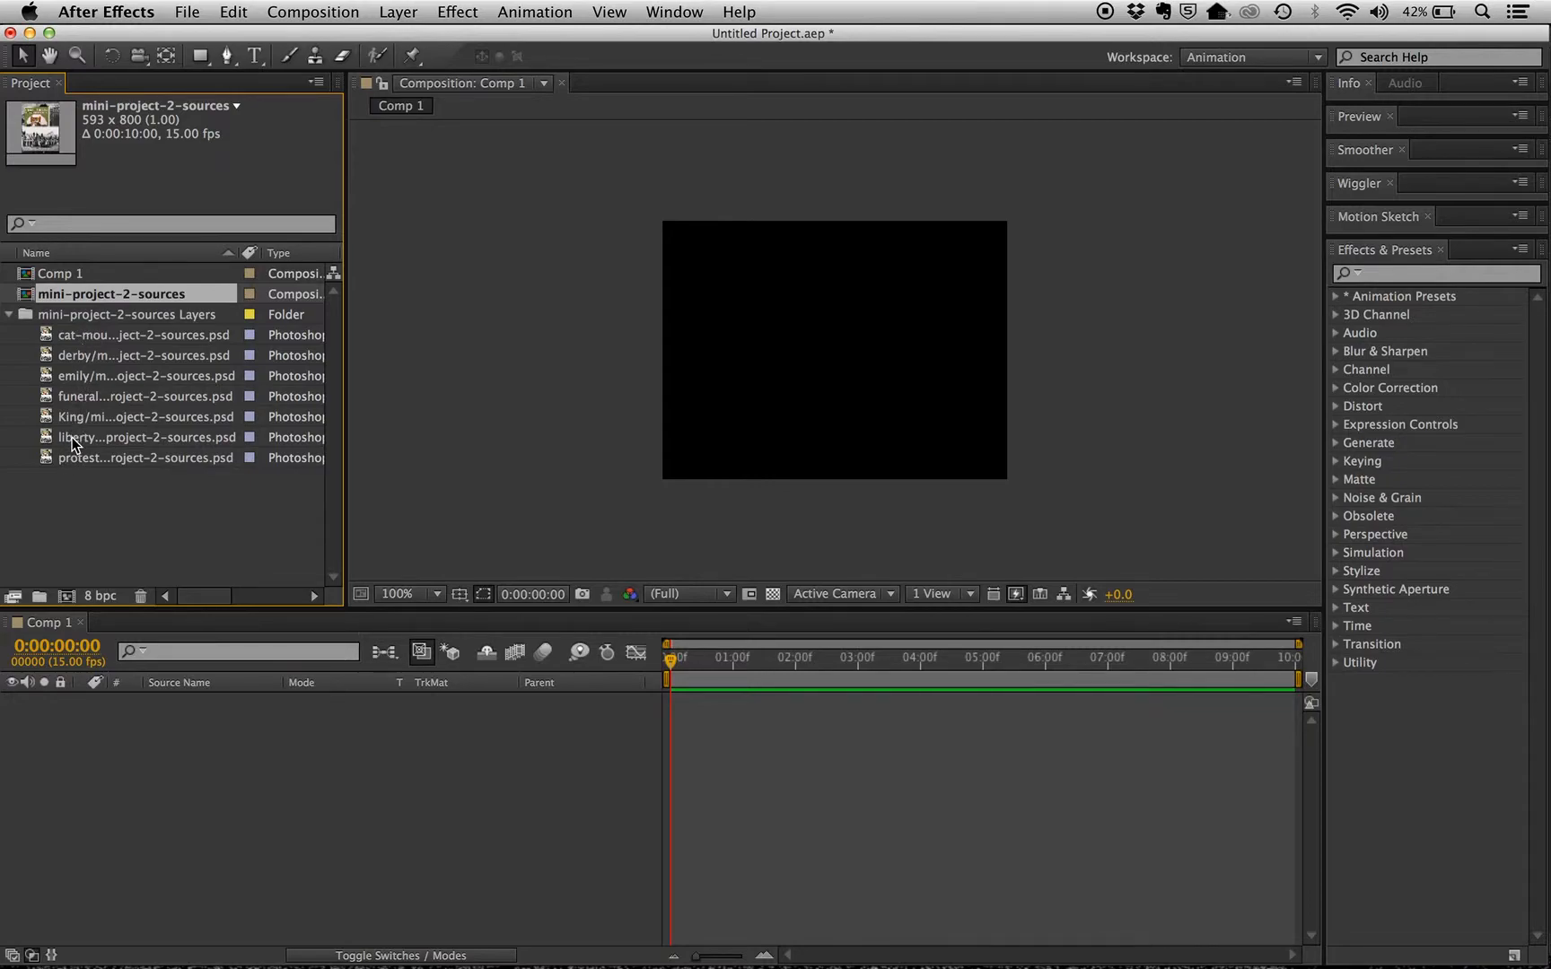
left_click(9, 315)
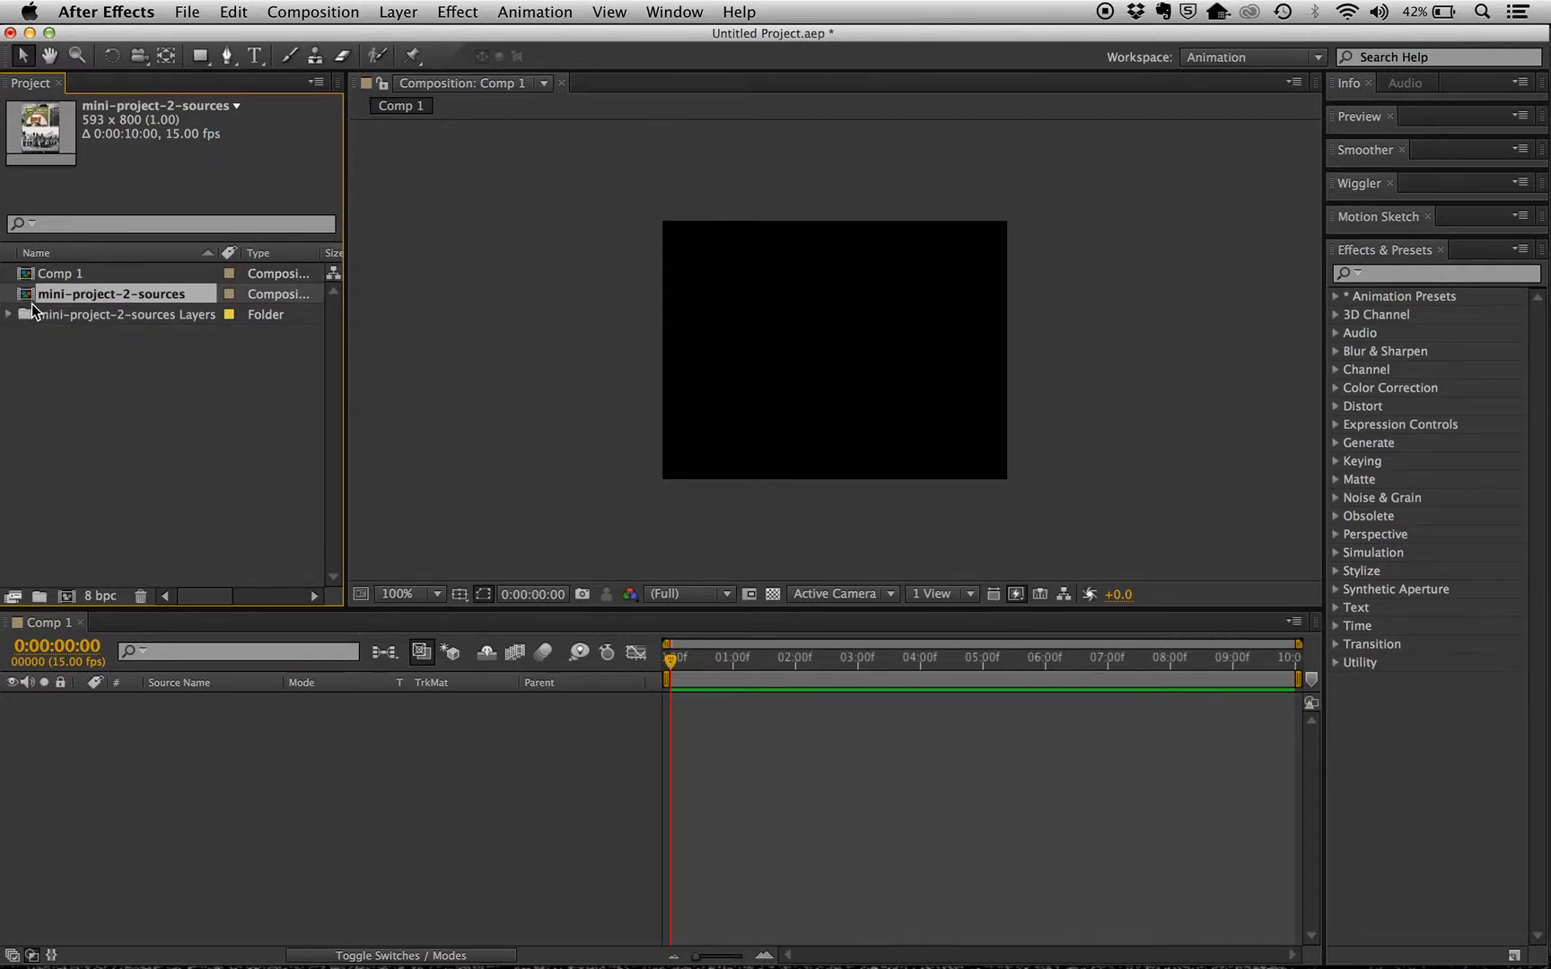
double_click(29, 295)
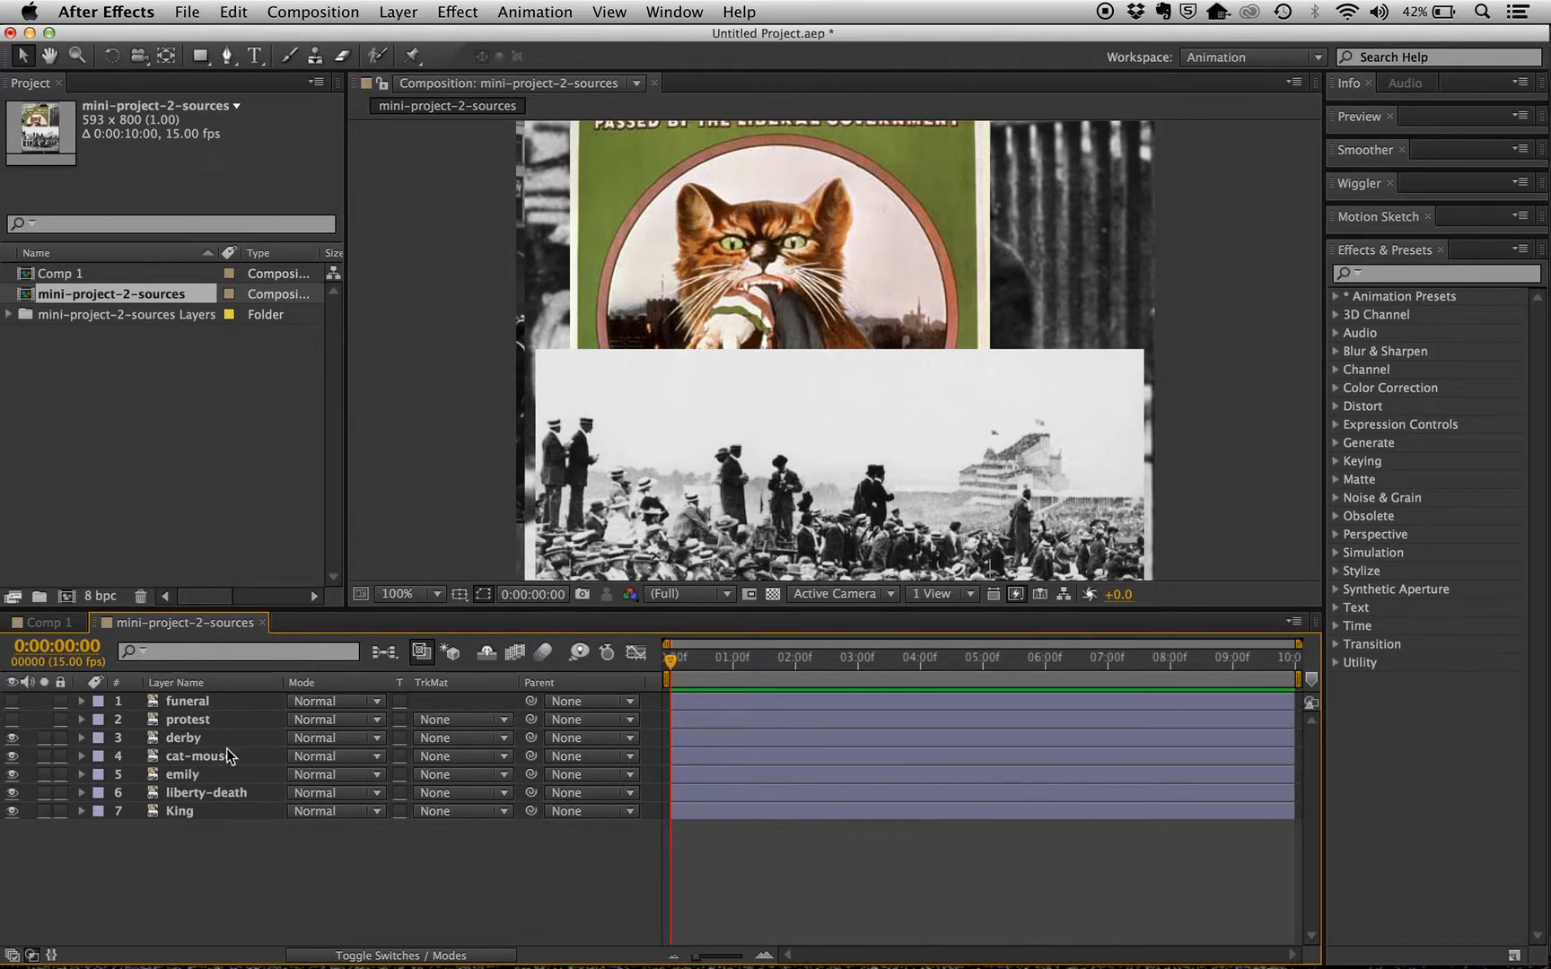
Hide the derby, cat-mouse, emily and liberty-death layers, and toggle the King layer off and back on
left_click(13, 738)
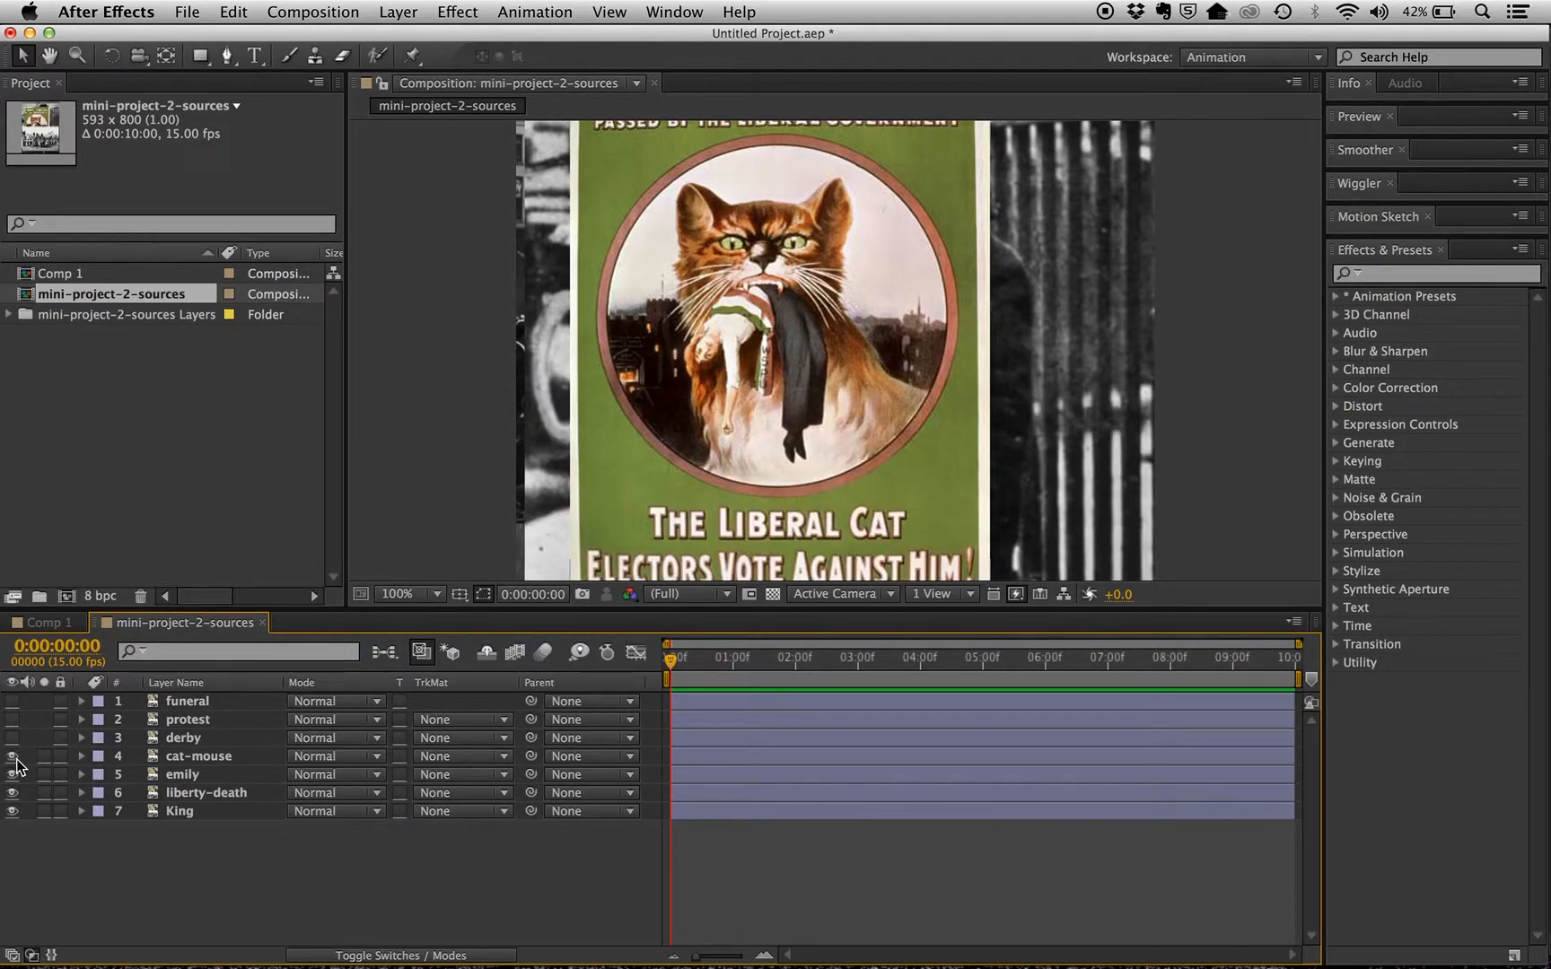
left_click(13, 757)
left_click(12, 775)
left_click(14, 794)
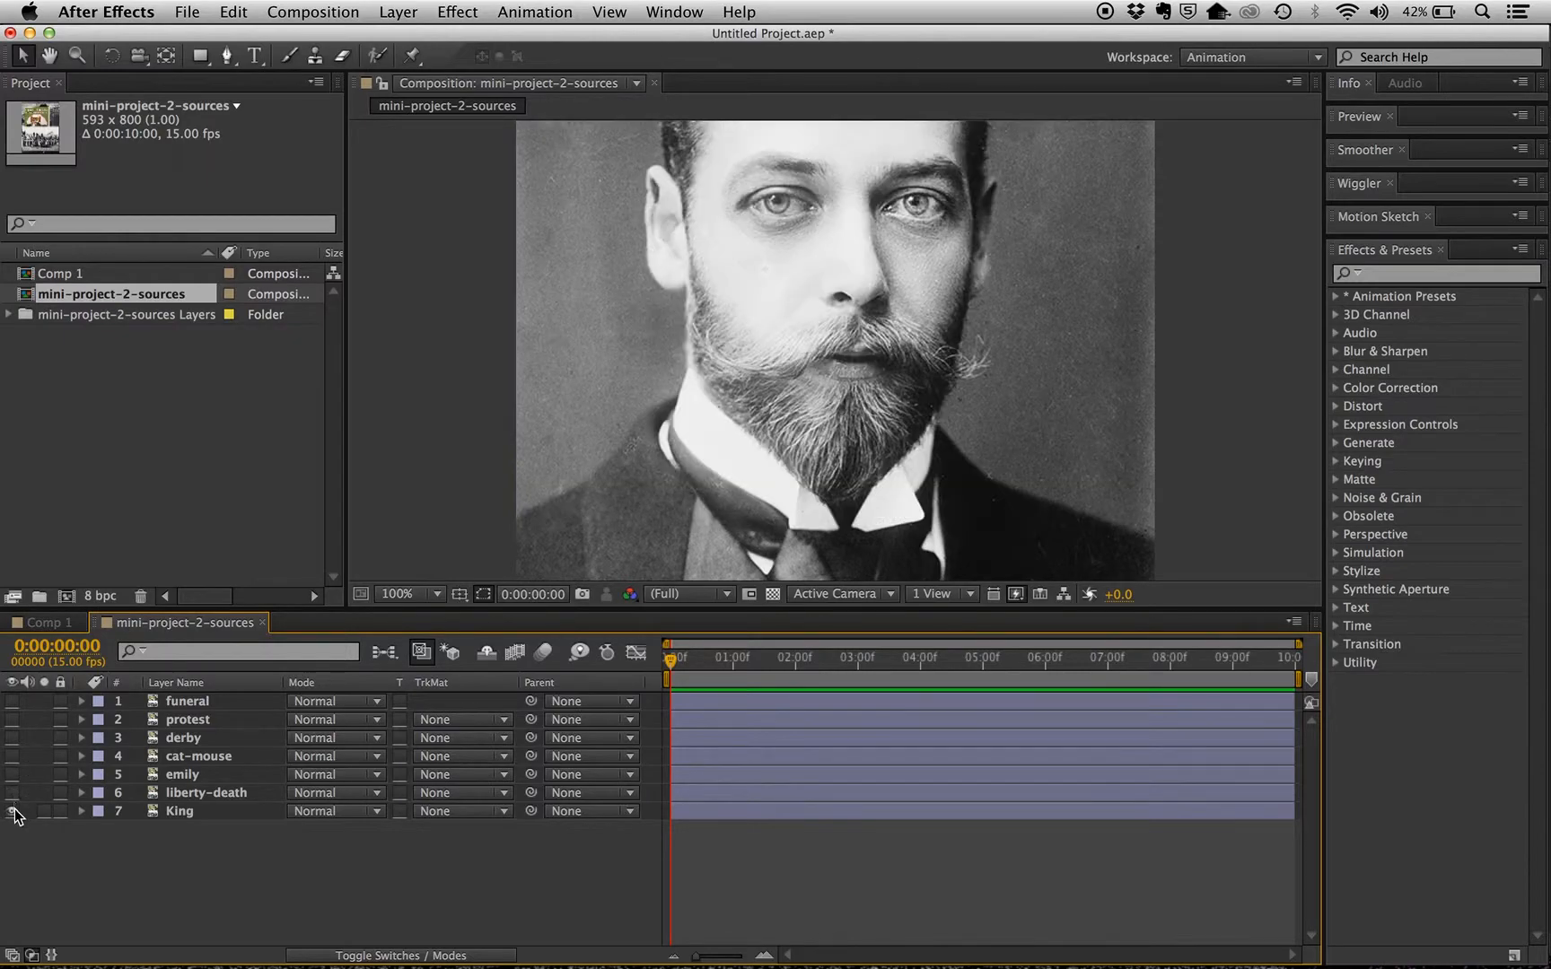
left_click(14, 810)
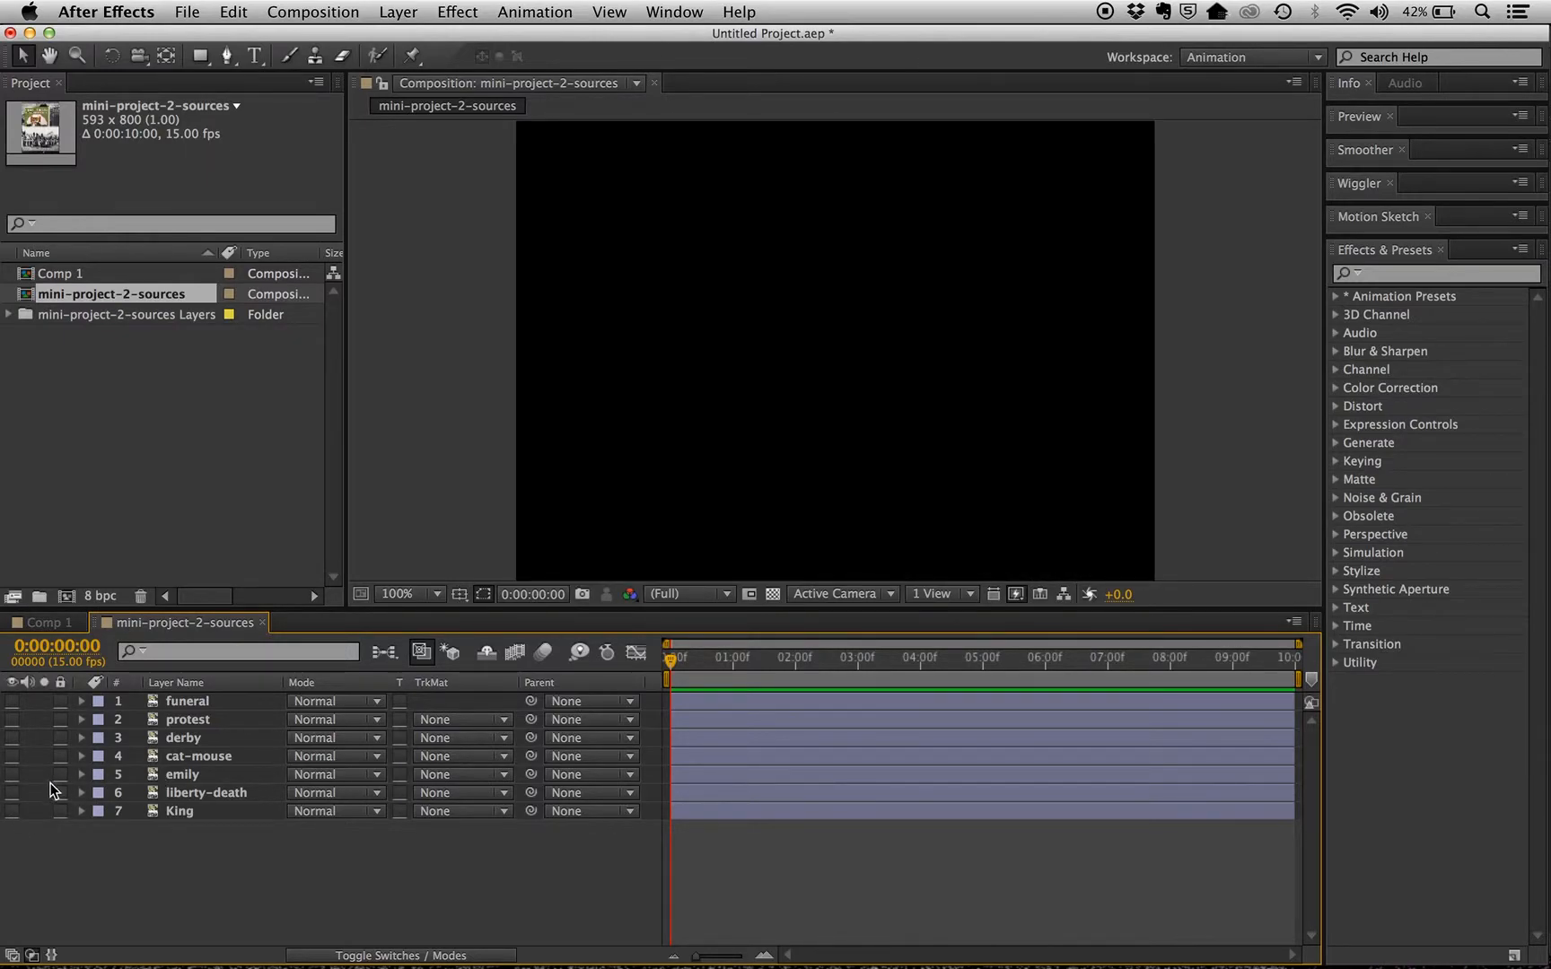
left_click(13, 811)
key("comma")
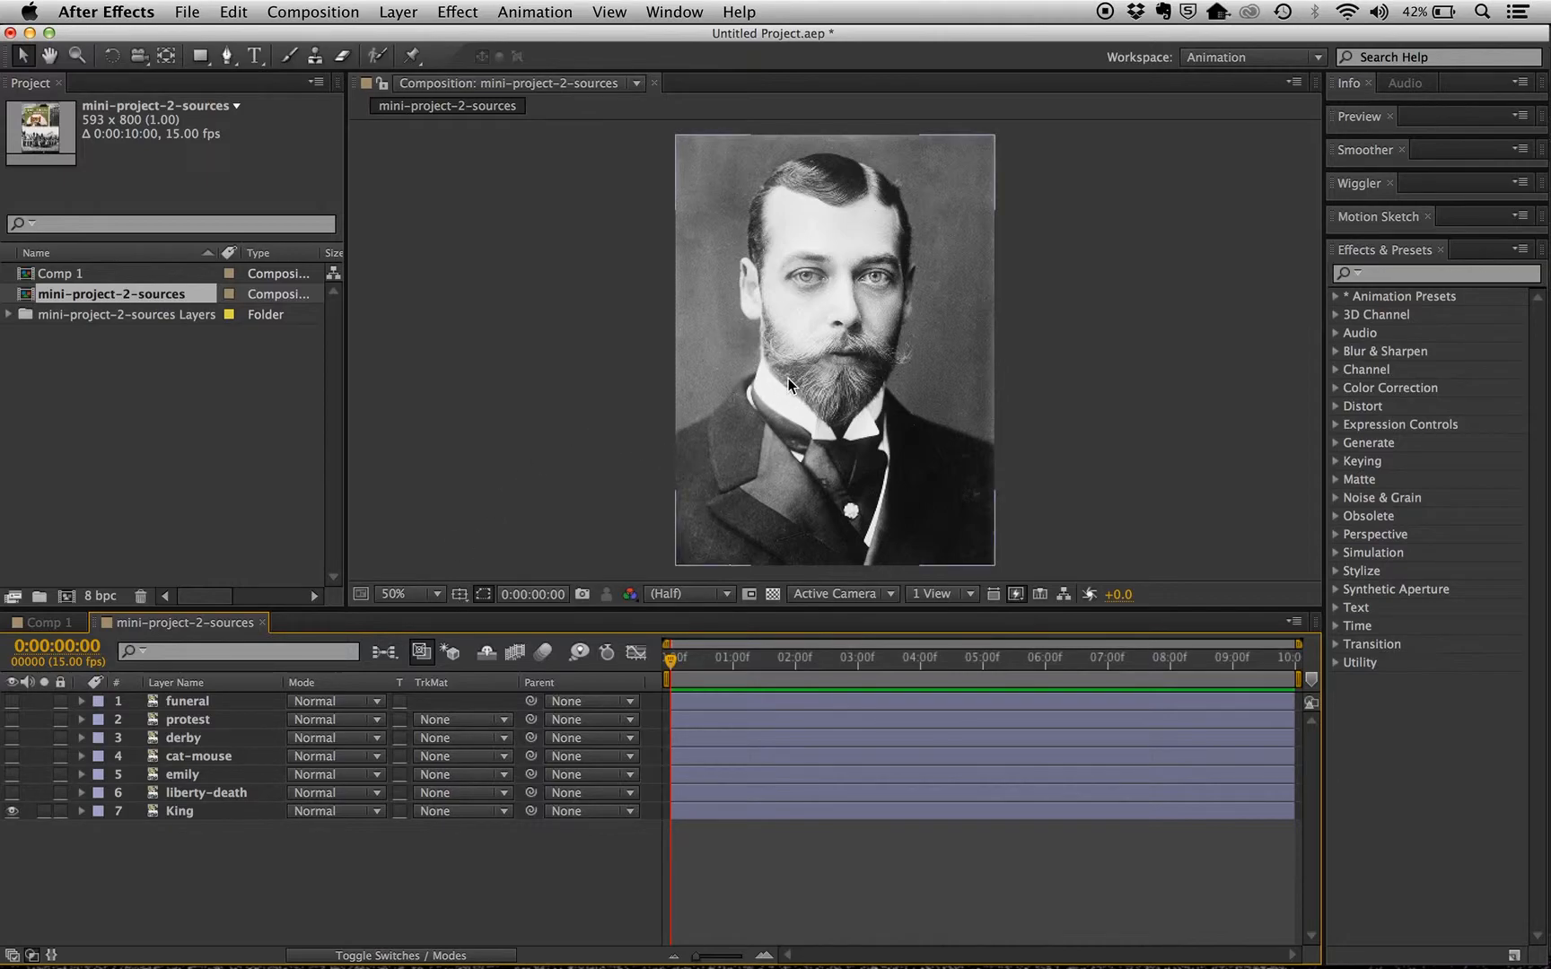
Save the project as test in the Project folder, outside the sources subfolder
left_click(188, 13)
mouse_move(211, 194)
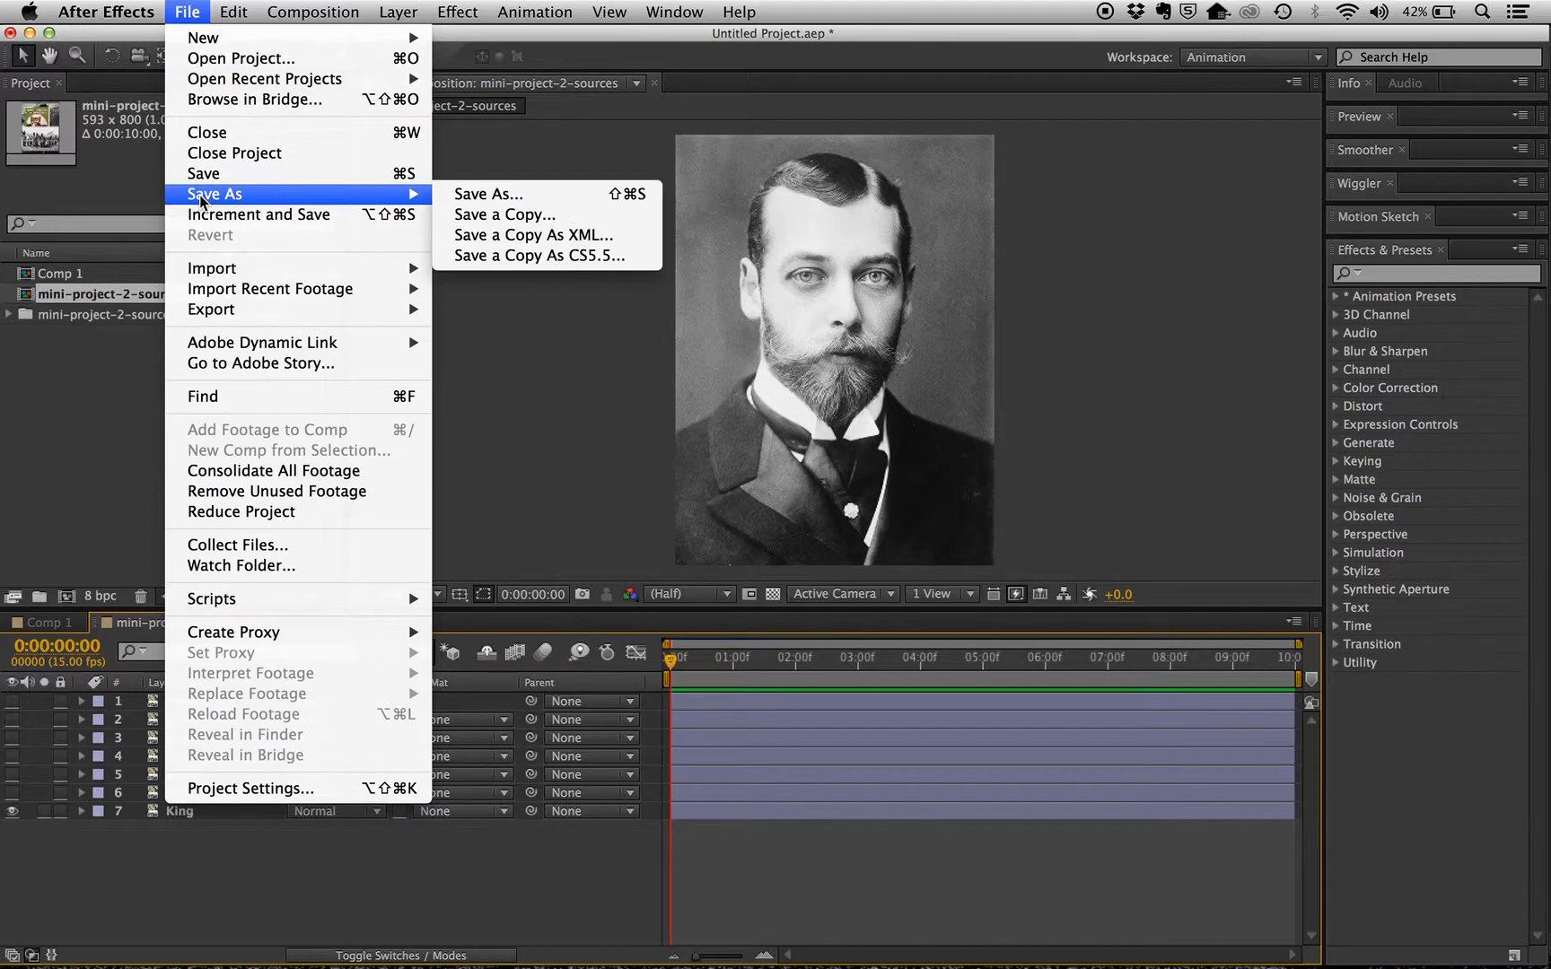
left_click(518, 196)
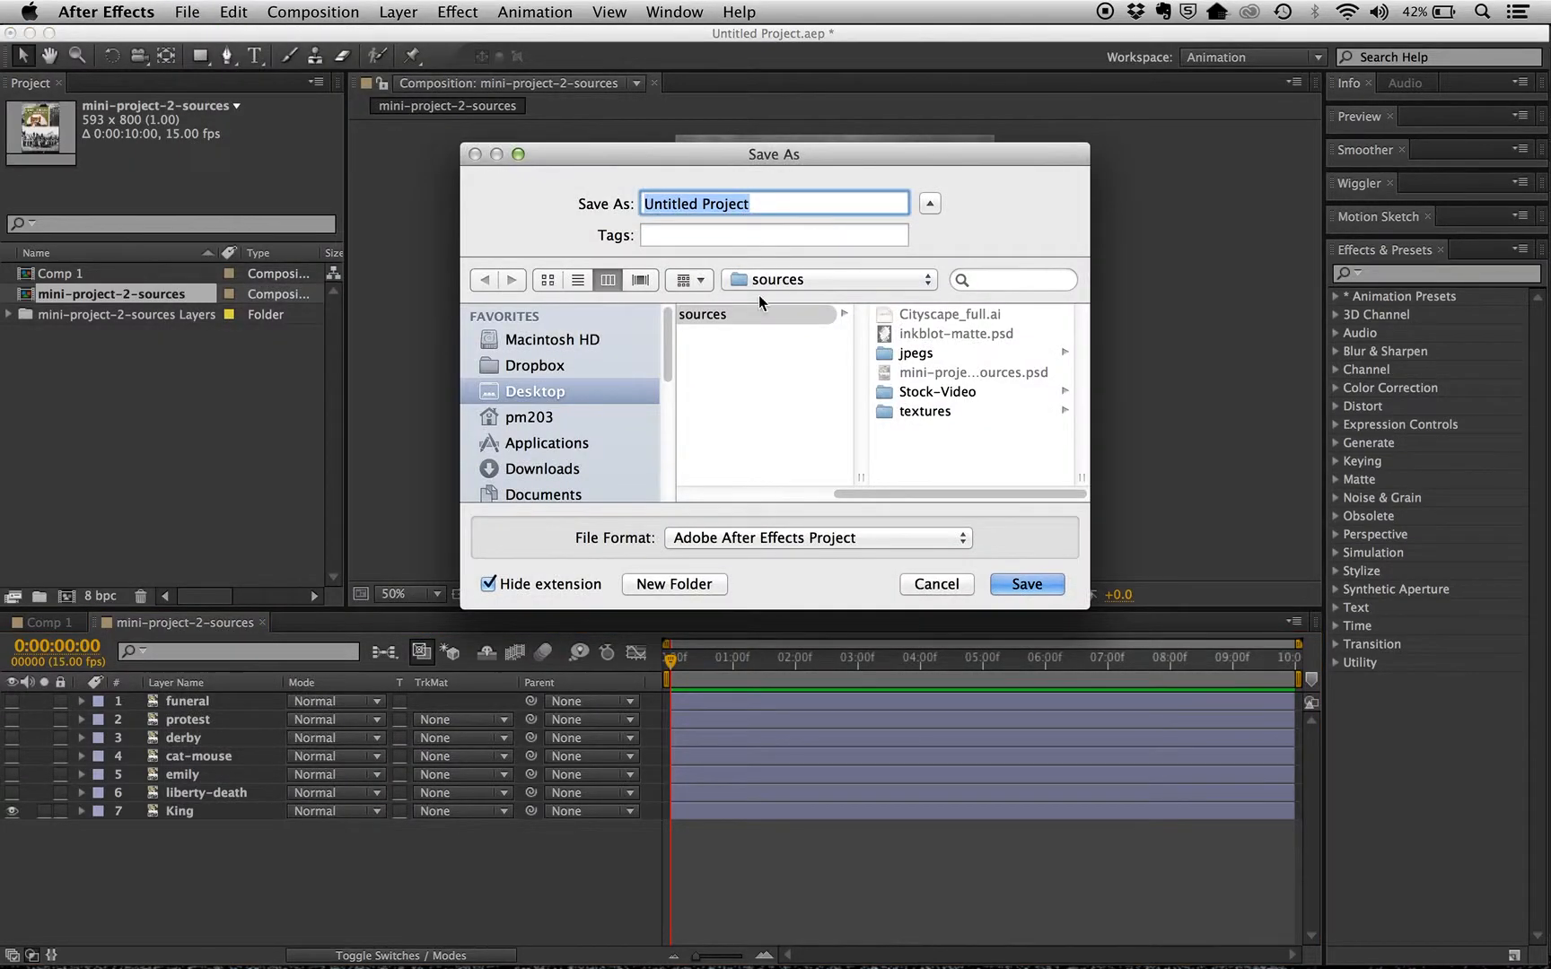
left_click_drag(952, 496, 801, 492)
left_click(709, 353)
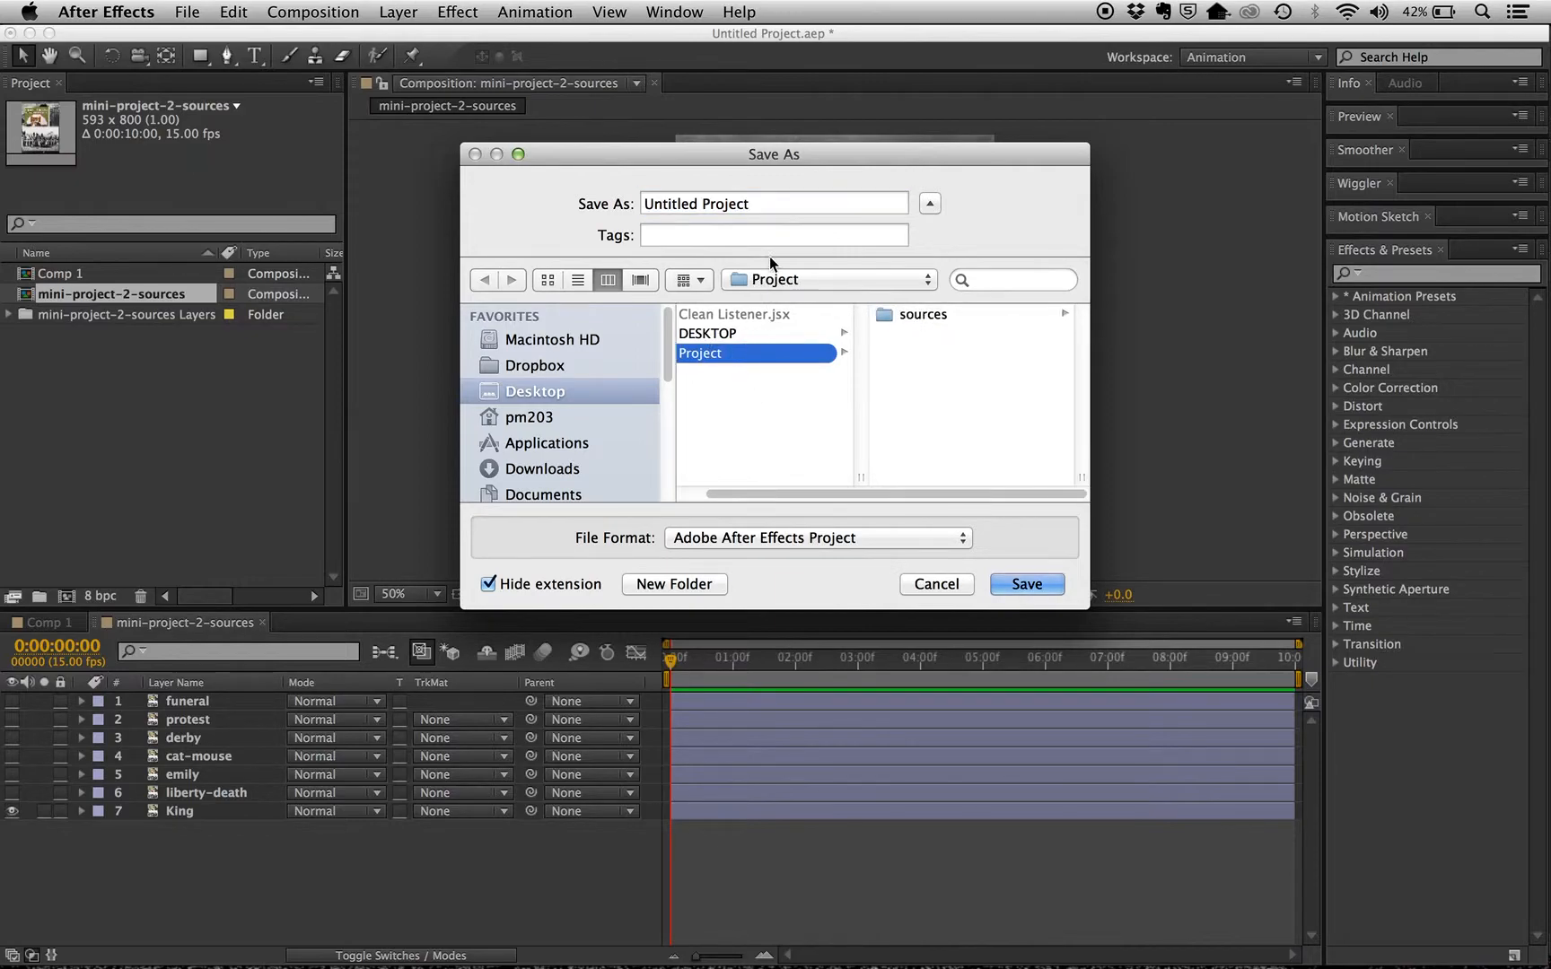
left_click(611, 204)
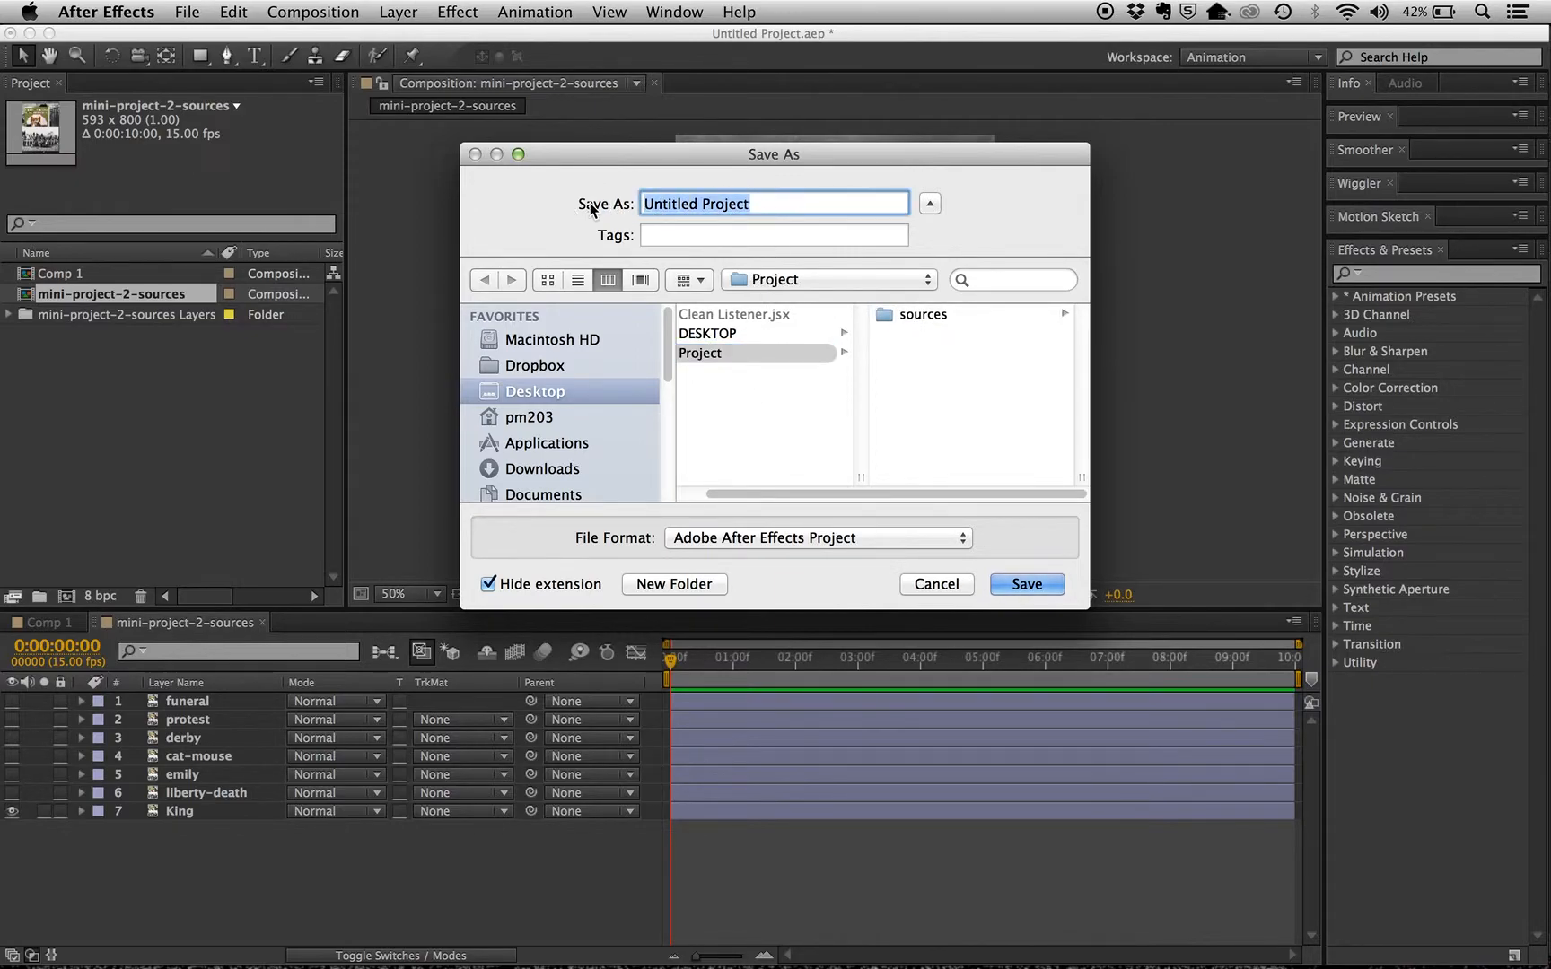
type("test")
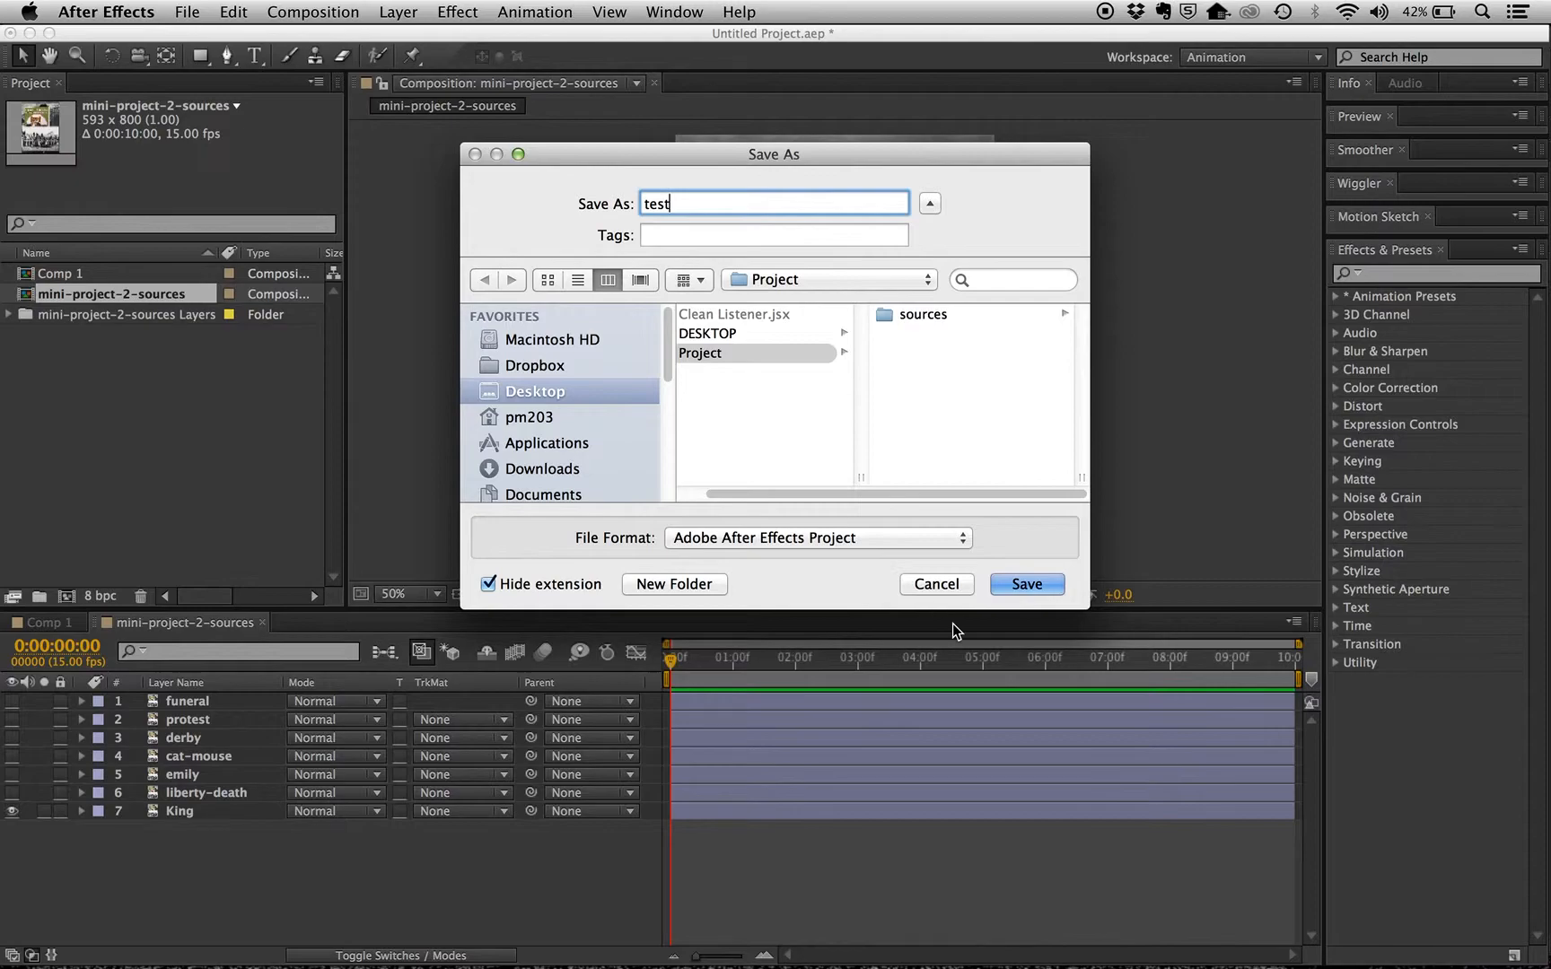
left_click(1019, 584)
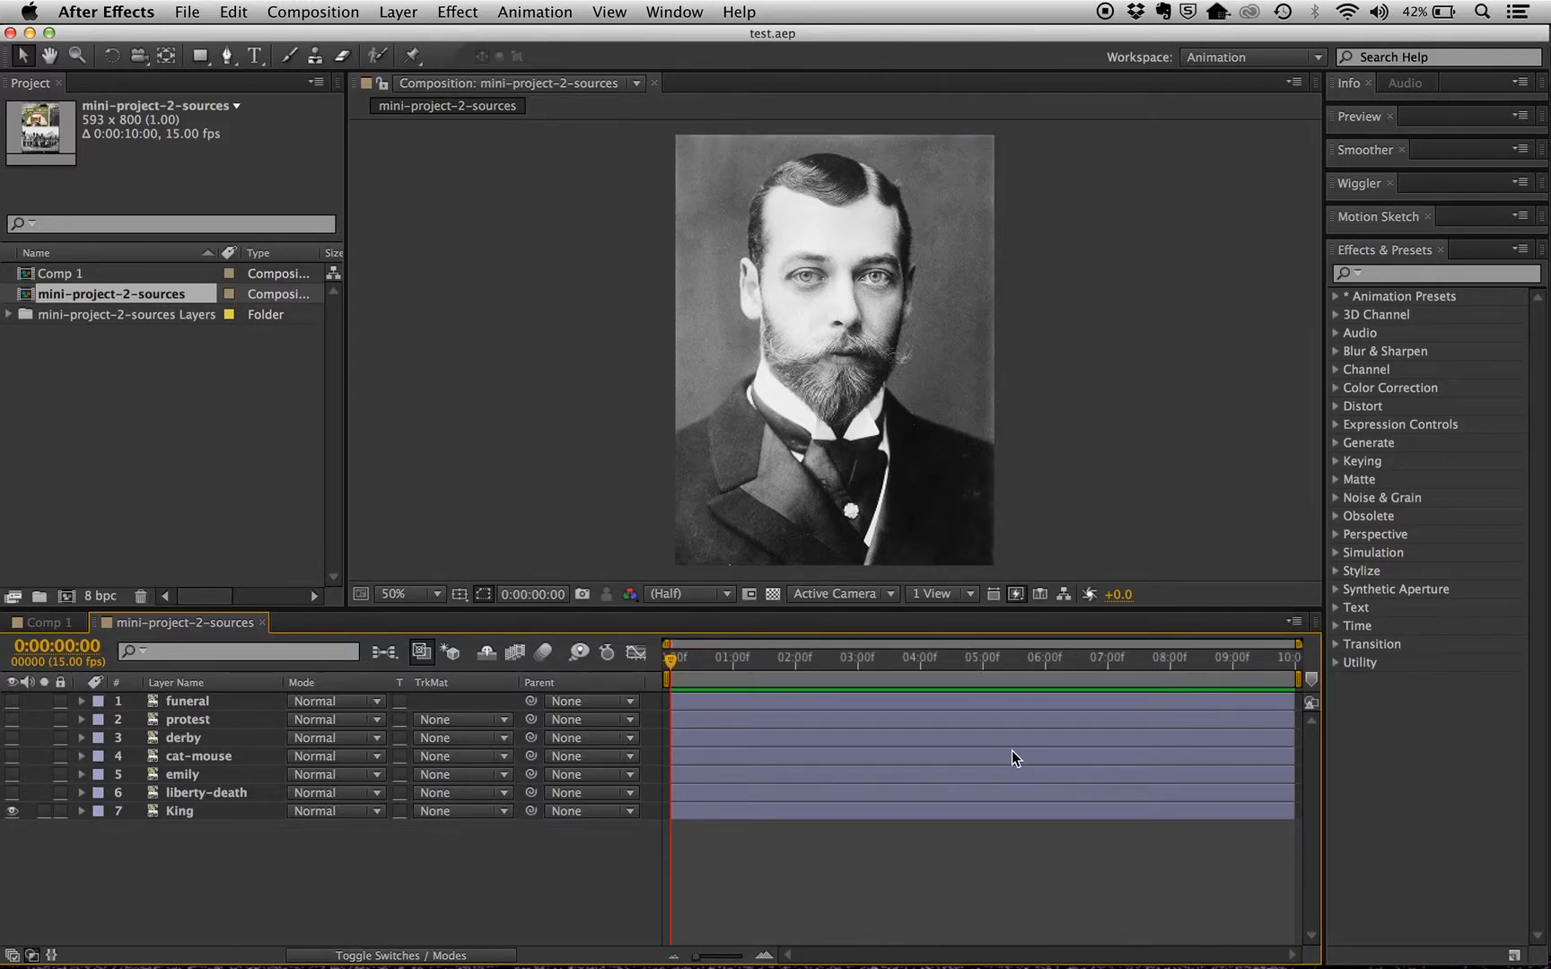
Switch to QuickTime Player
mouse_move(967, 964)
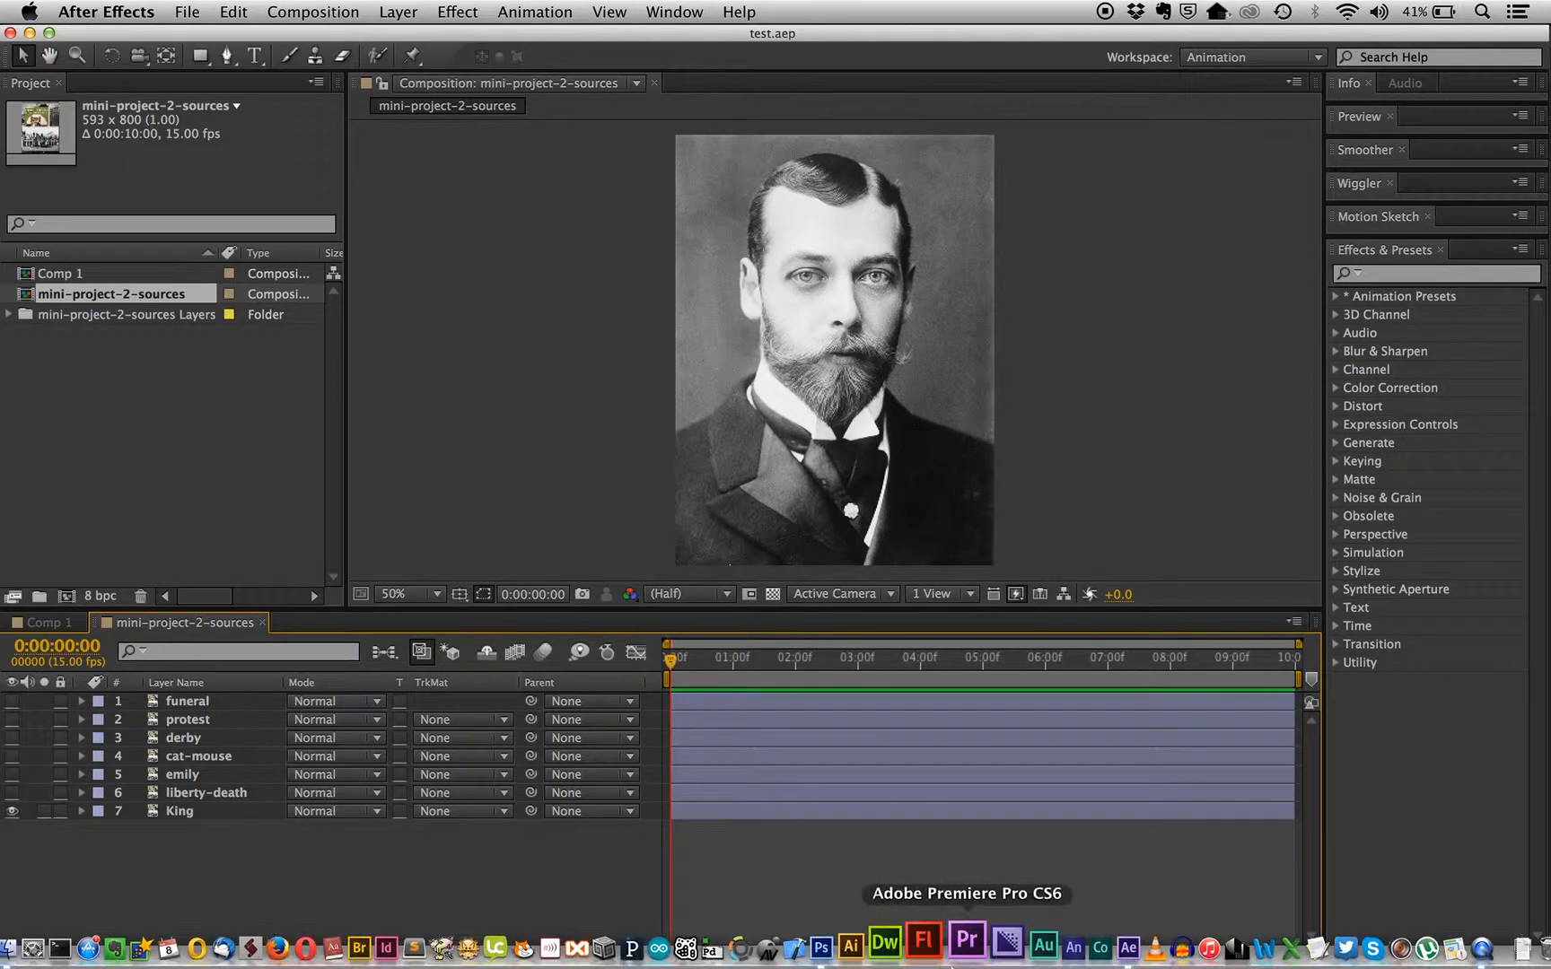
key("super+Tab")
key("super+Tab")
key("super+Tab")
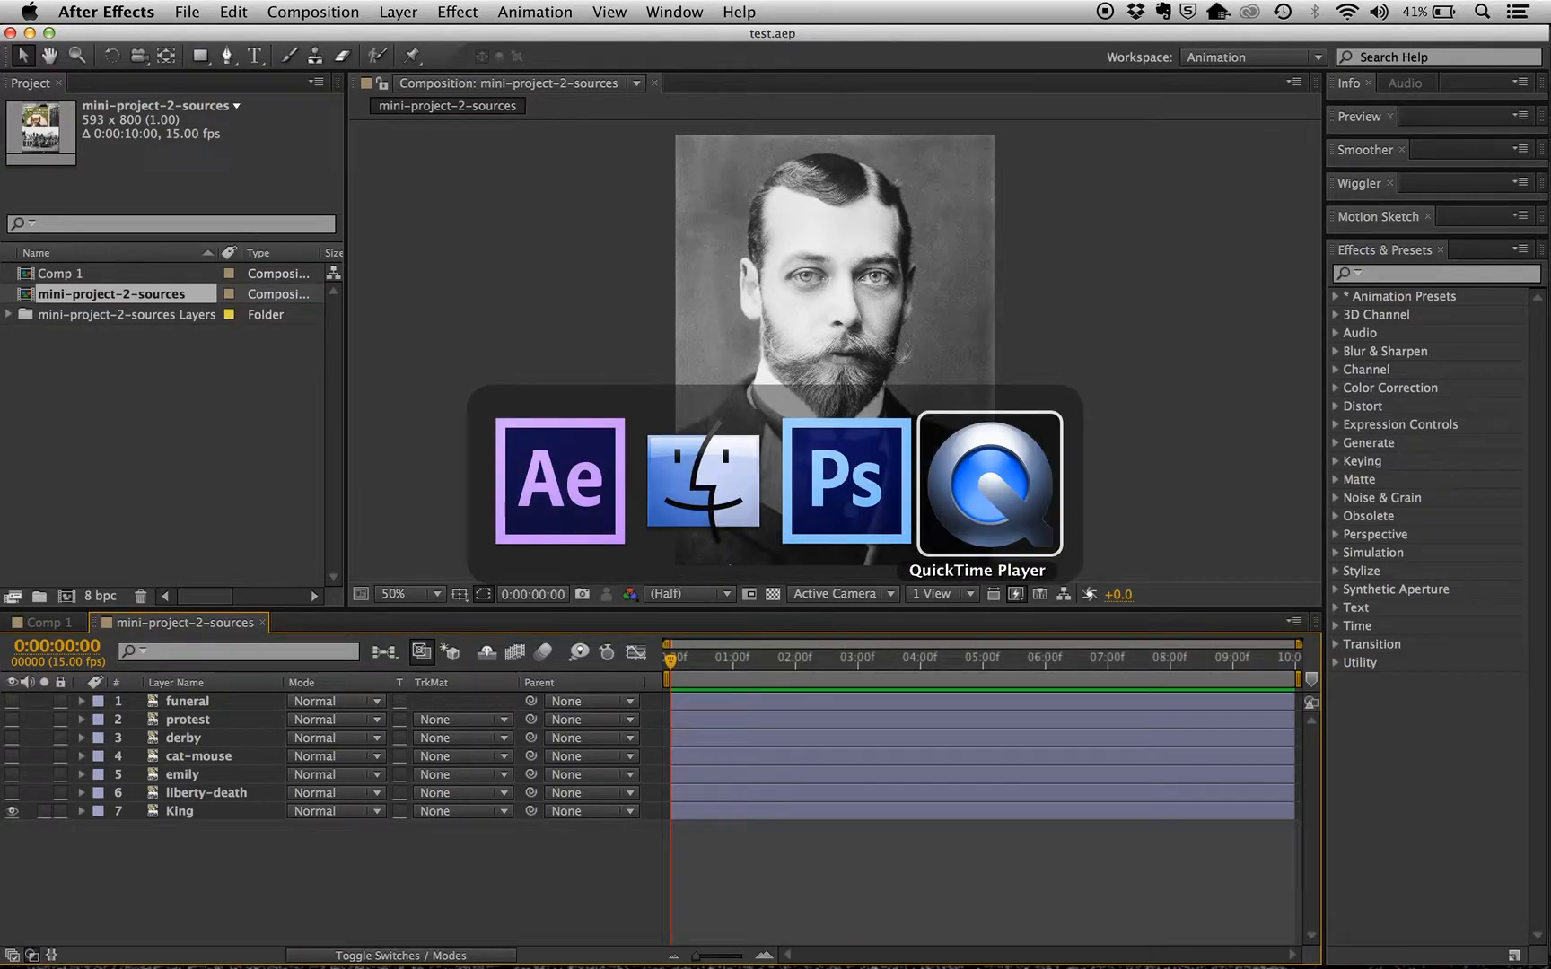